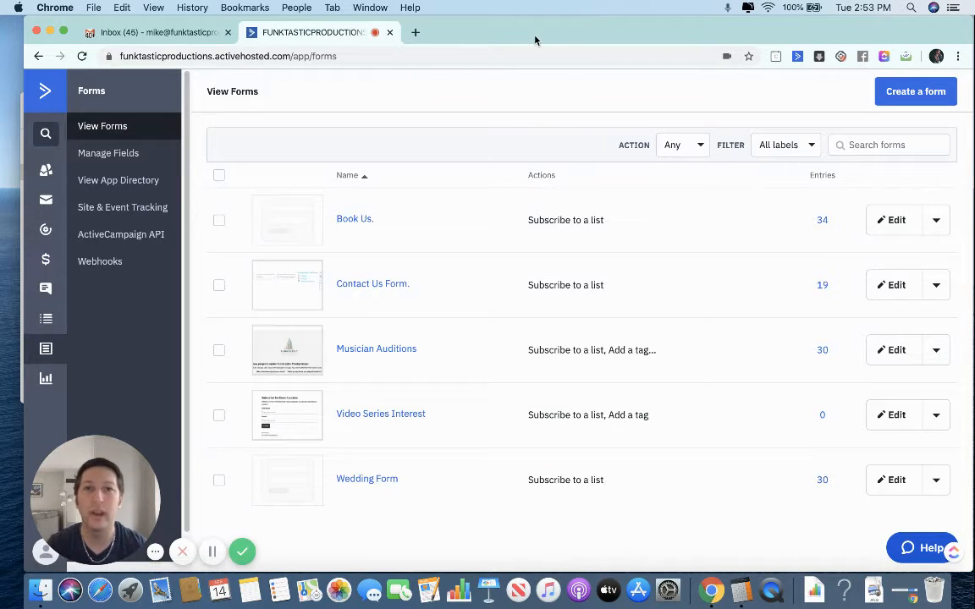
drag(508, 34, 492, 34)
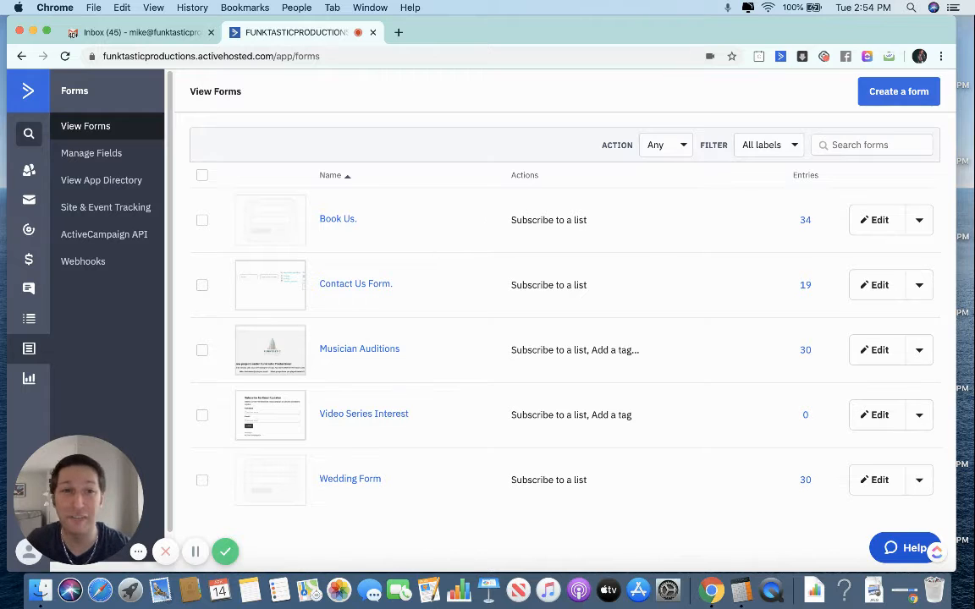
click(863, 98)
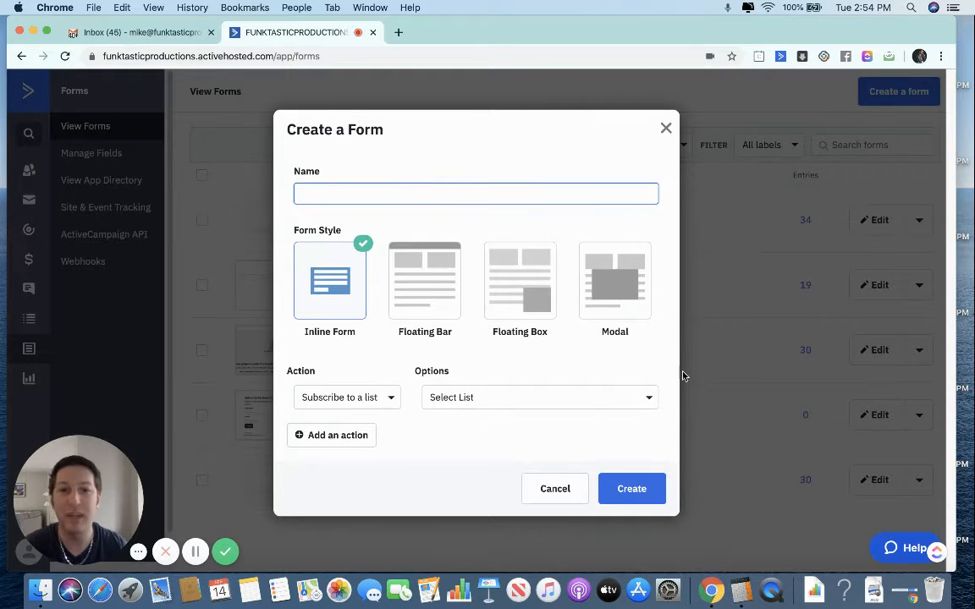
click(666, 127)
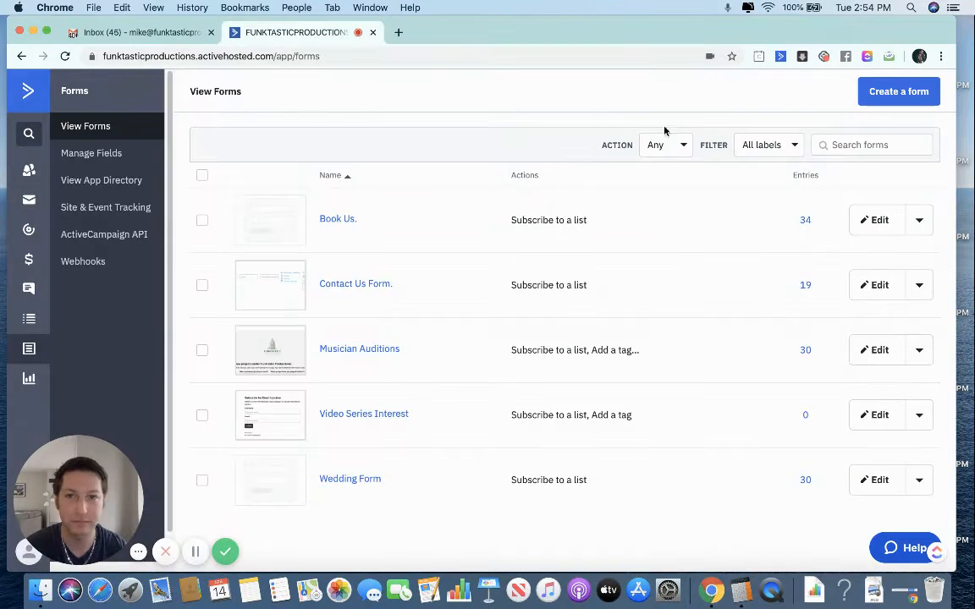
Step: Open the Book Us. form and look through its available standard fields and custom fields
click(335, 221)
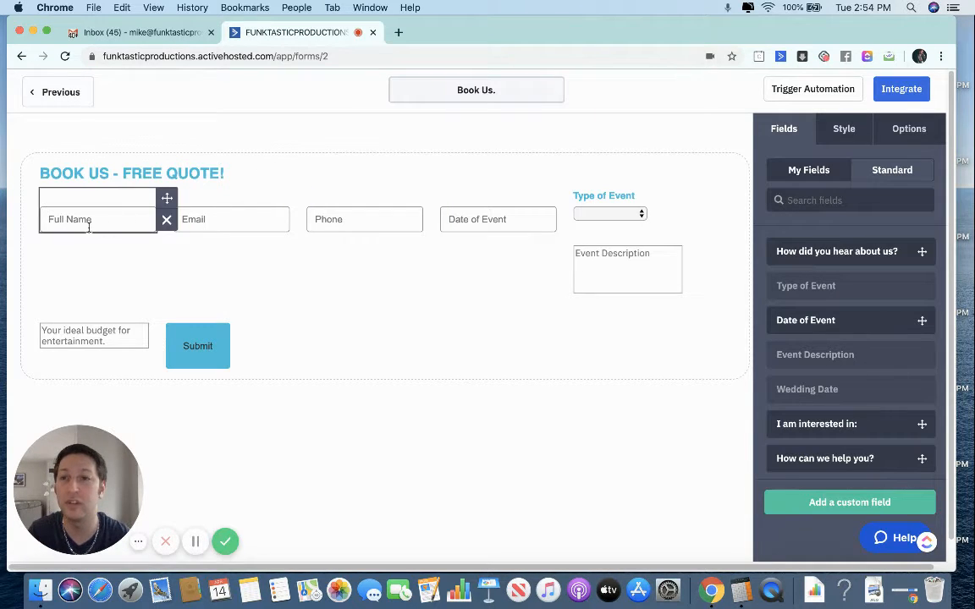
click(901, 168)
click(842, 182)
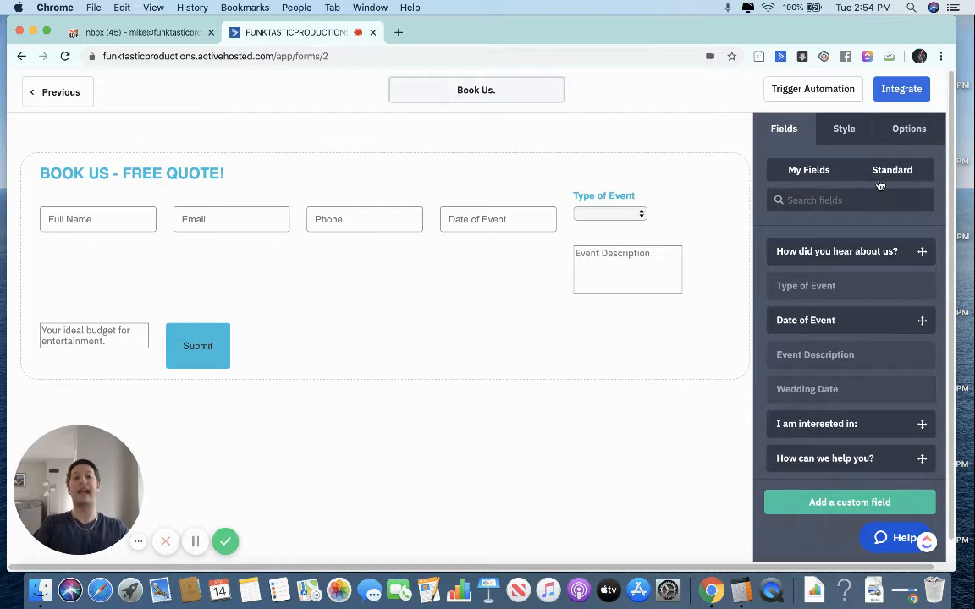
click(880, 183)
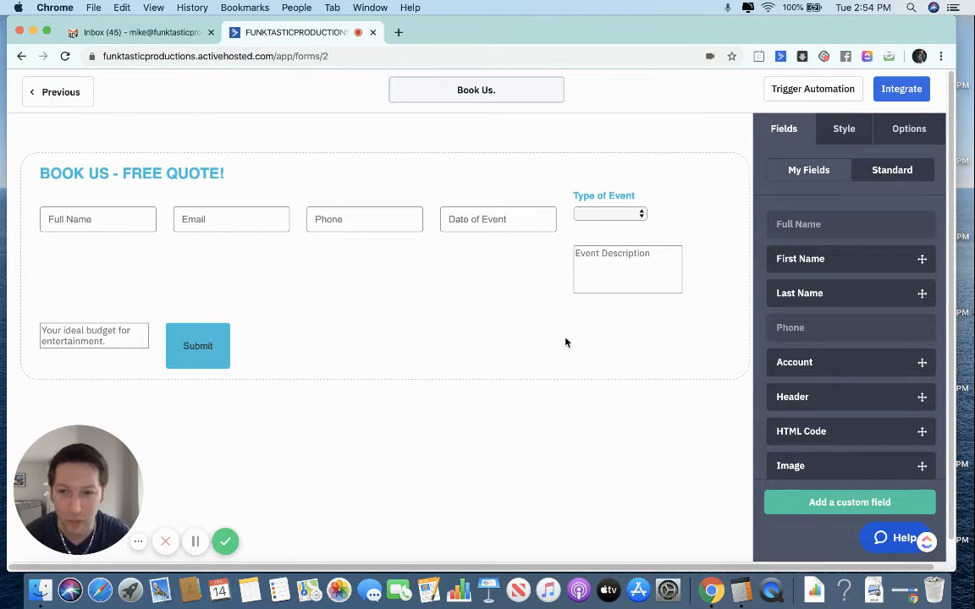
click(799, 169)
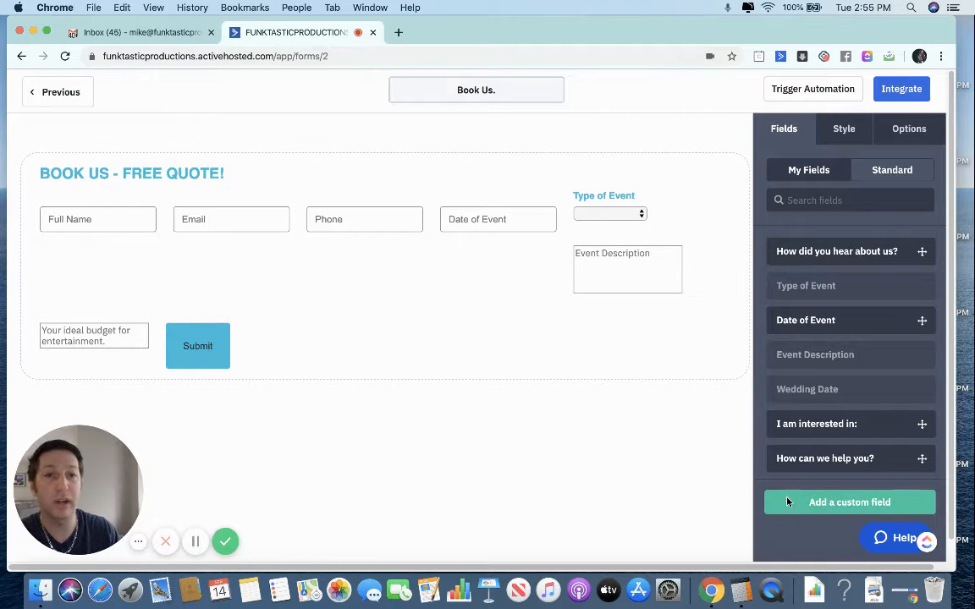
Step: Draft a custom field named Services with the Dropdown field type and add four more options to its list
click(855, 503)
click(394, 265)
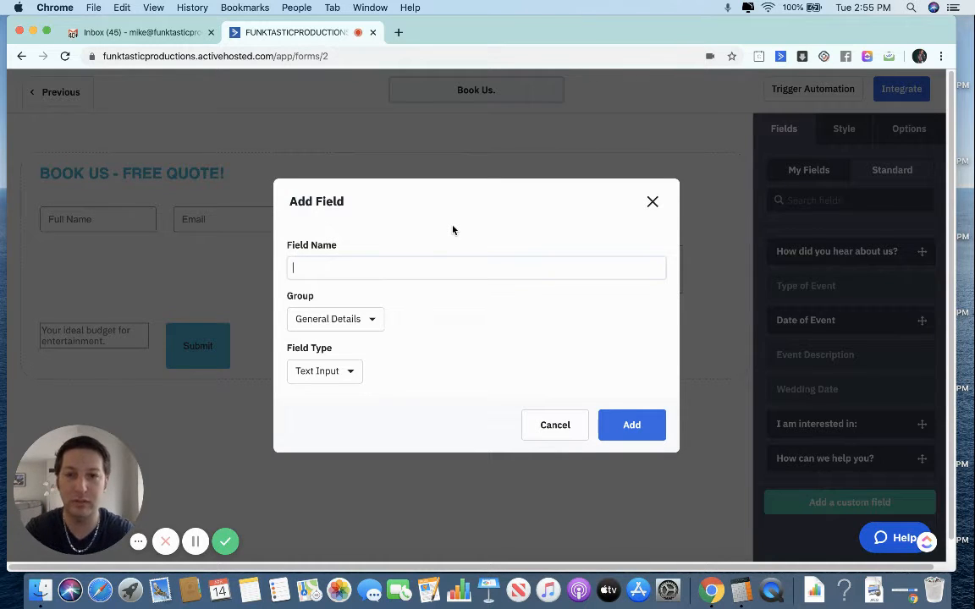
text(Services)
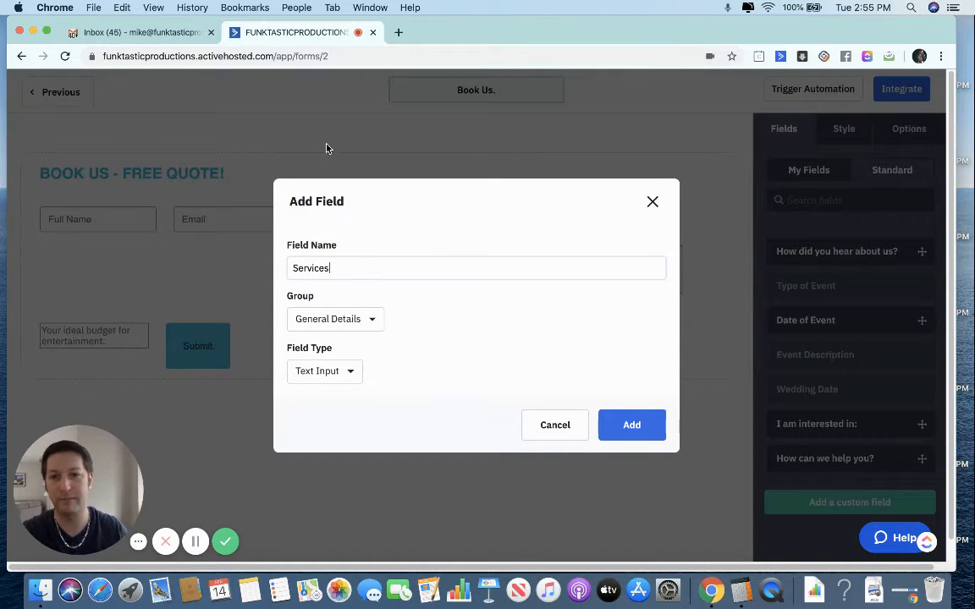
click(337, 371)
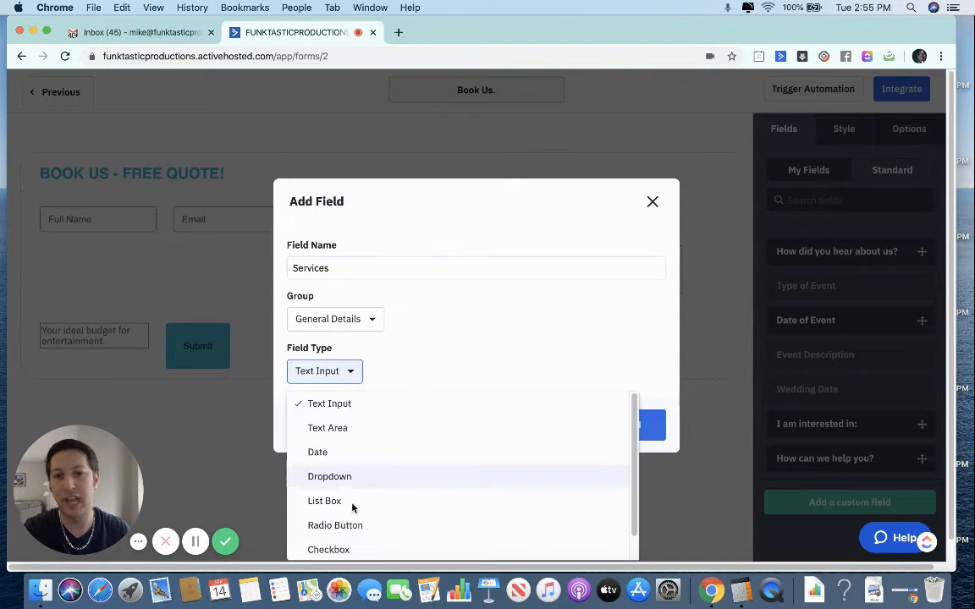
click(356, 481)
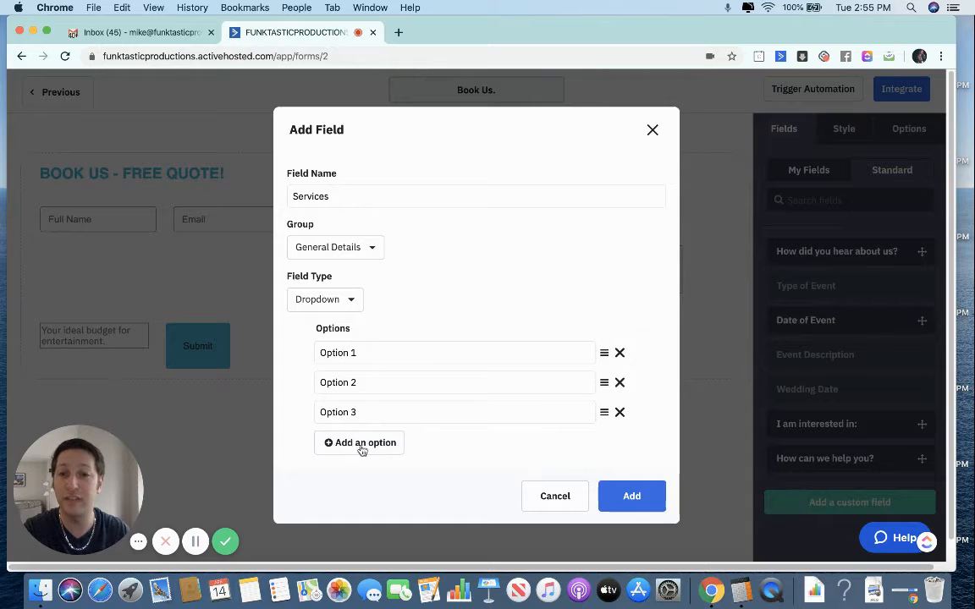
click(364, 444)
click(372, 458)
click(376, 471)
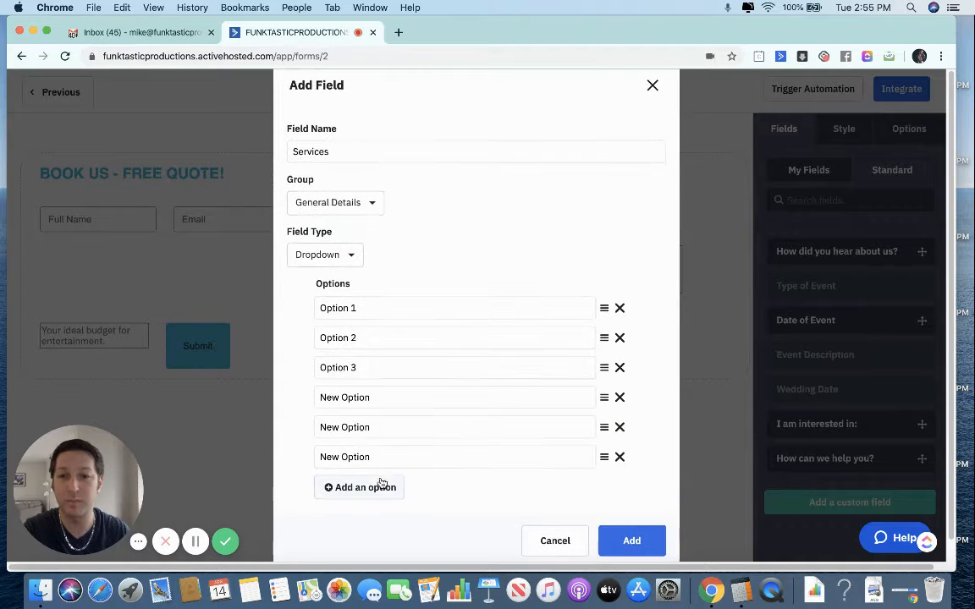
click(394, 490)
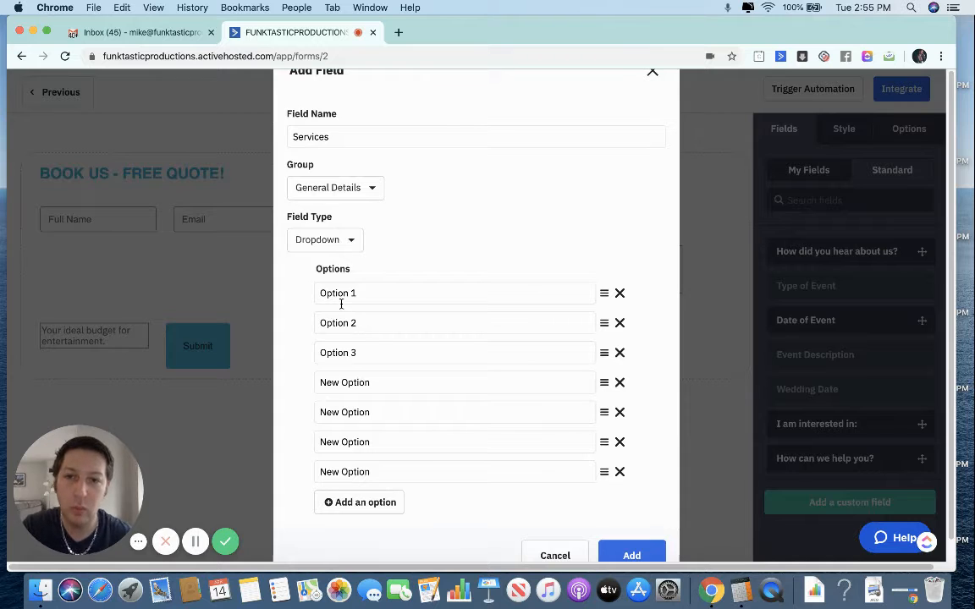
Step: Go through the option entries of the Services field and discard the field without adding it
click(404, 299)
key(Tab)
click(404, 353)
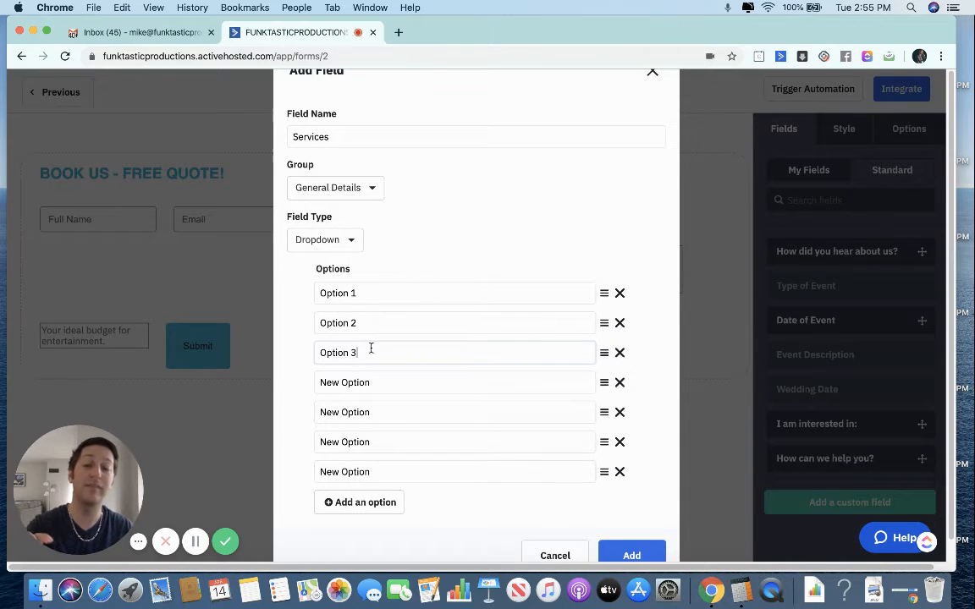
click(372, 380)
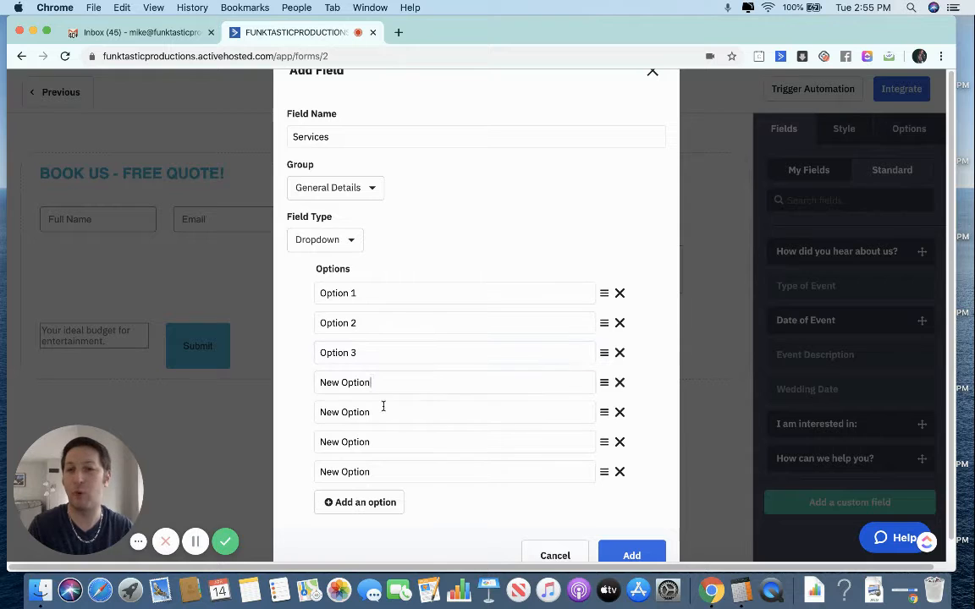
click(384, 412)
click(391, 443)
click(404, 473)
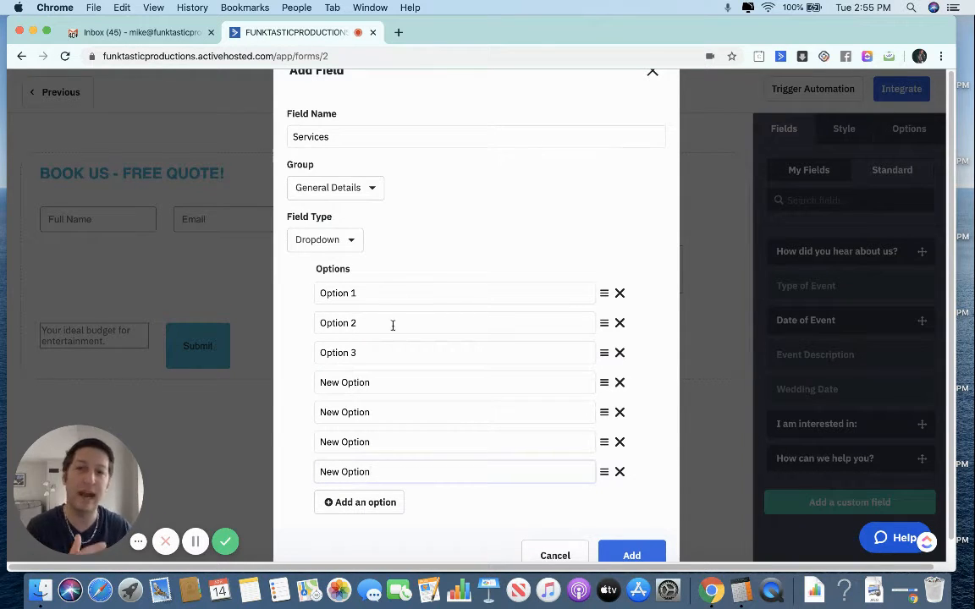
click(404, 292)
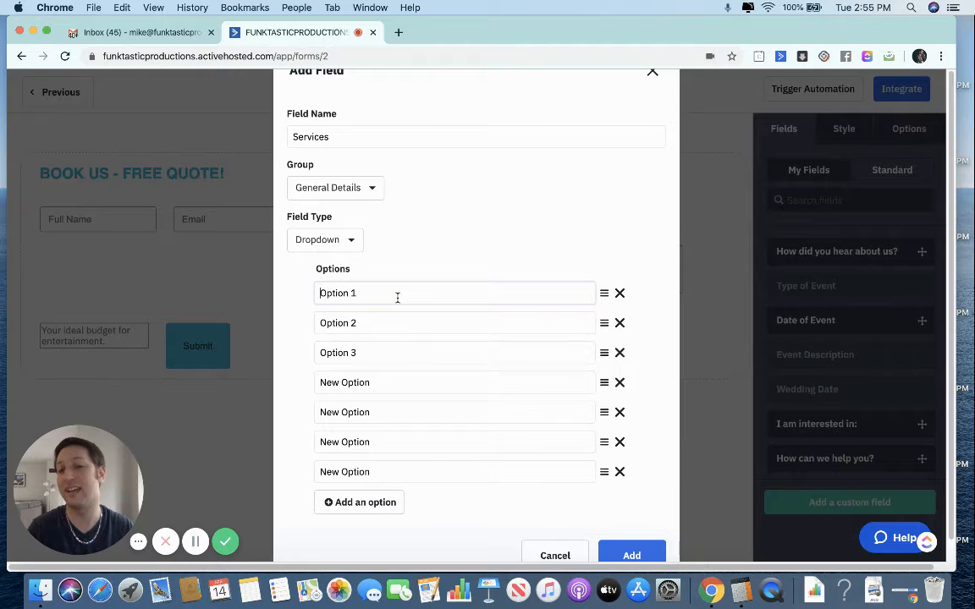
triple_click(398, 298)
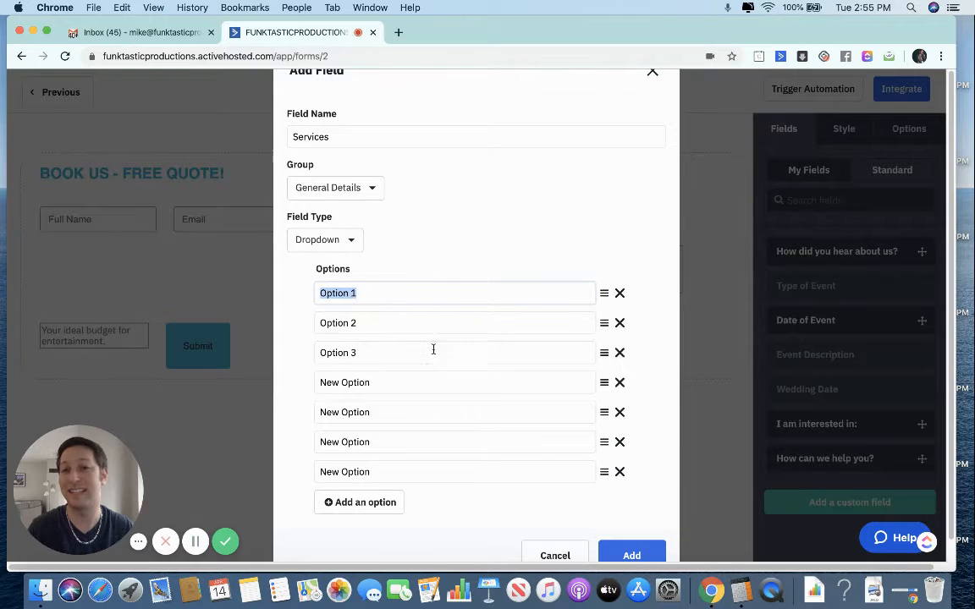
click(431, 322)
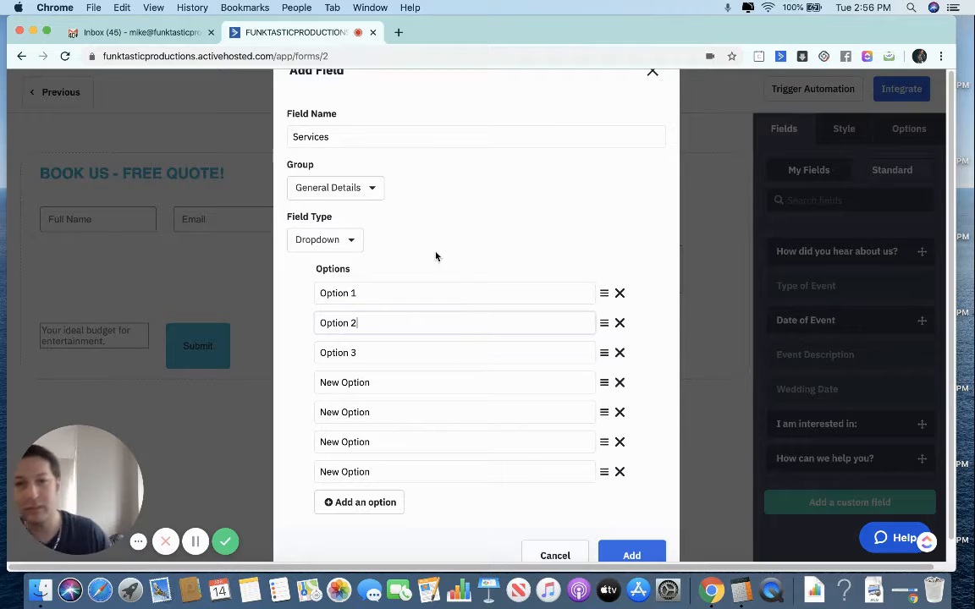
triple_click(385, 322)
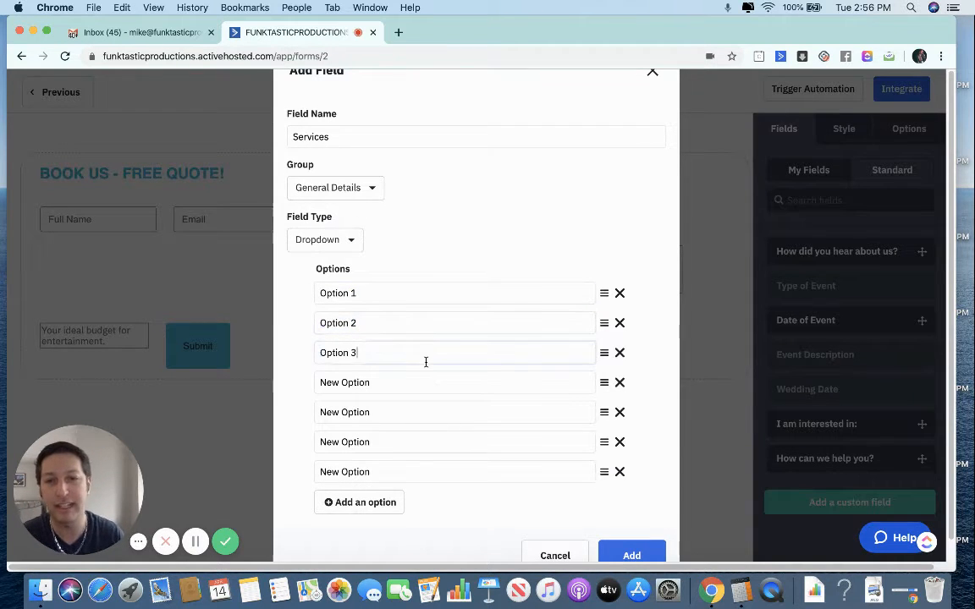
triple_click(431, 382)
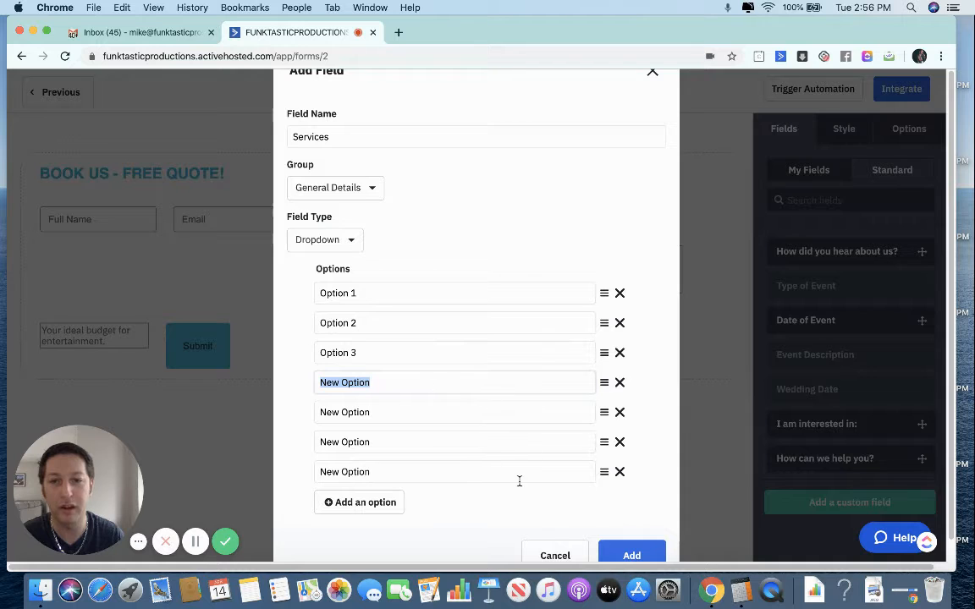
click(565, 530)
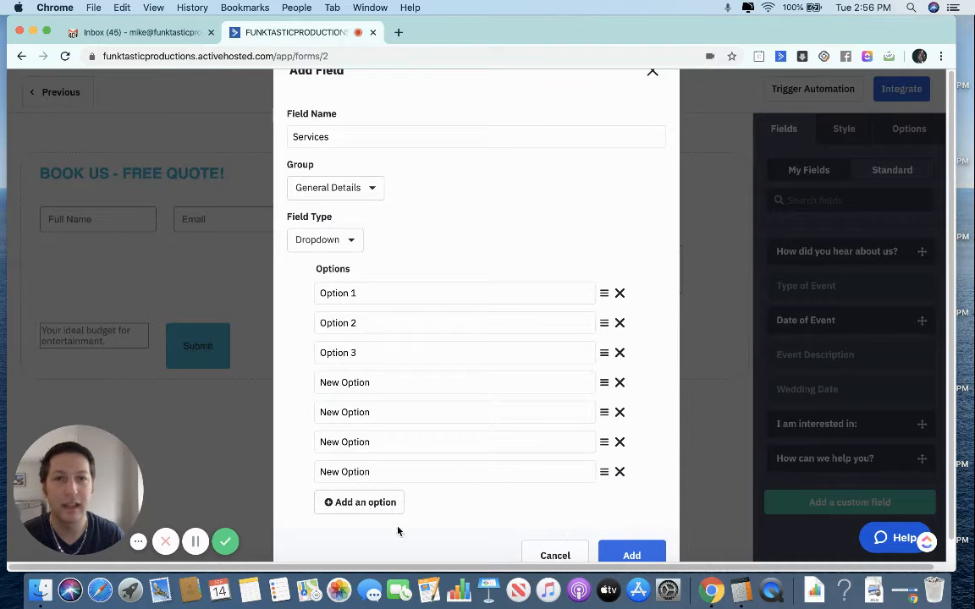
click(651, 72)
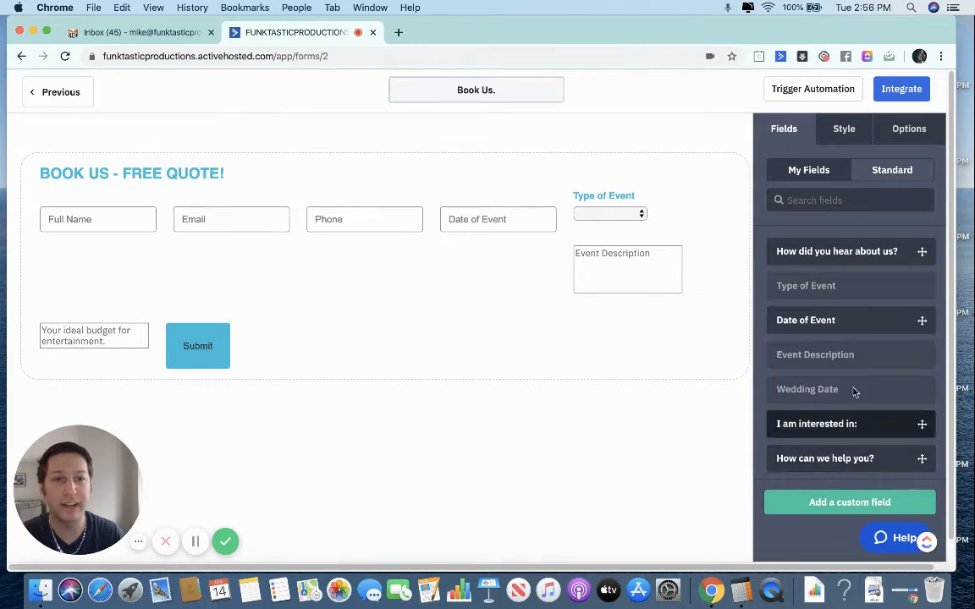
Step: Review the form's style settings, including layout, form style and button appearance
drag(858, 459, 830, 401)
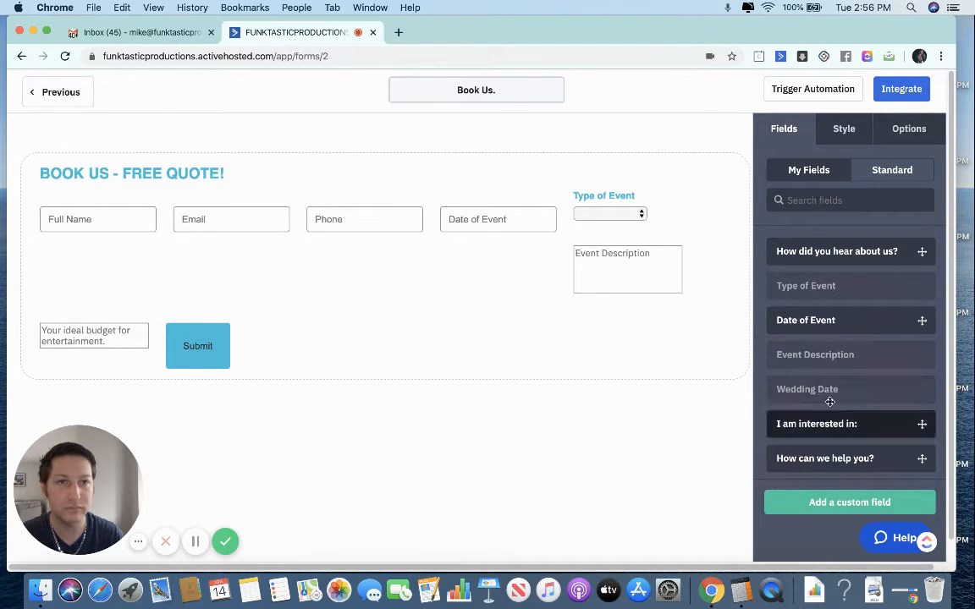
click(842, 132)
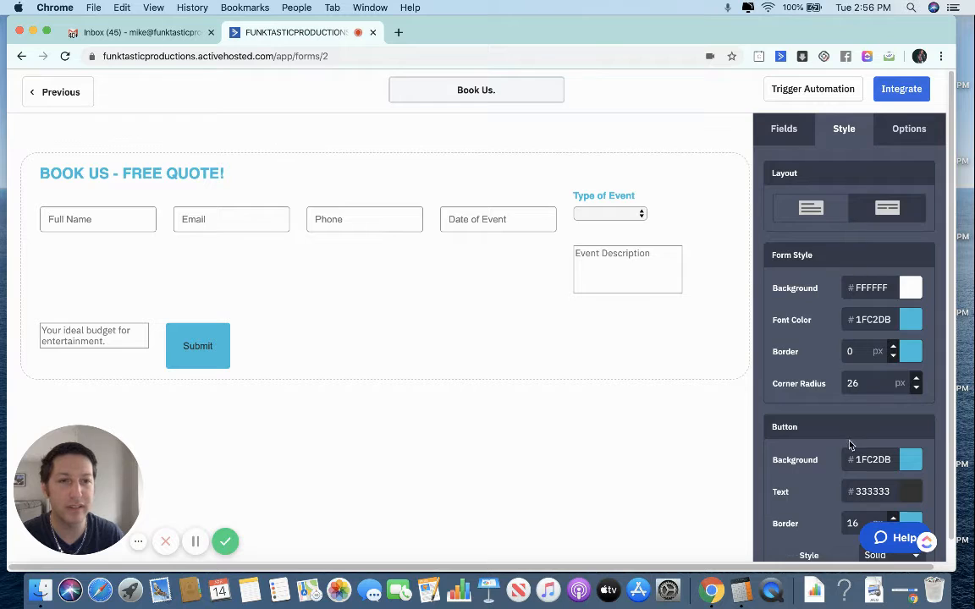
scroll(849, 446, down, 3)
scroll(863, 381, up, 3)
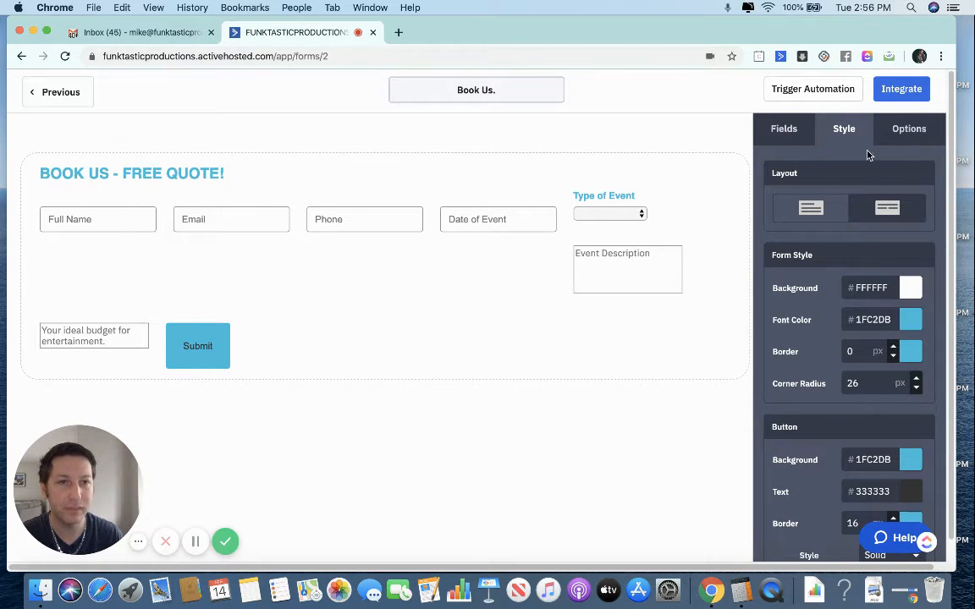
Step: Review the form's On Submit choices and preview its thank-you message
click(901, 138)
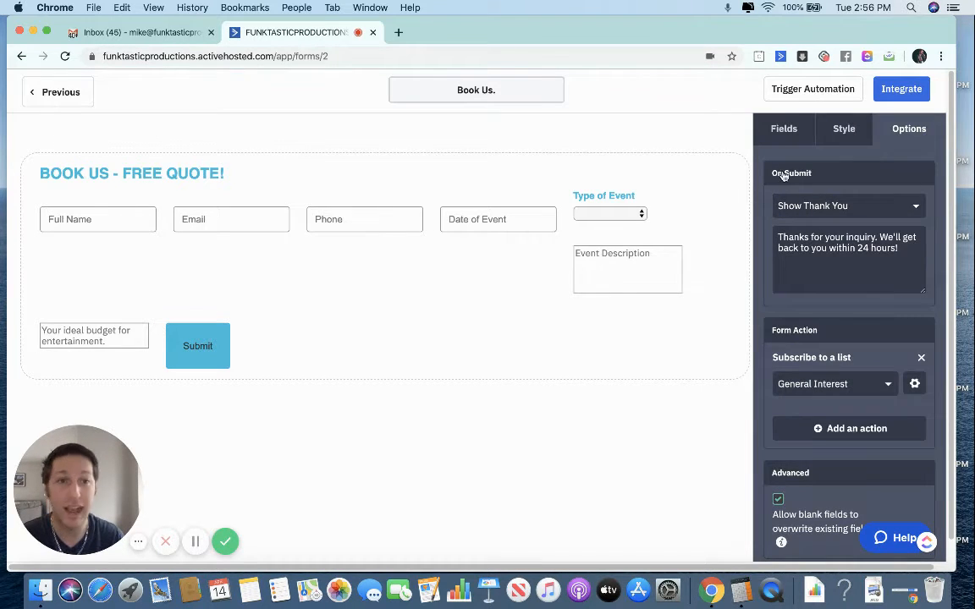
click(869, 262)
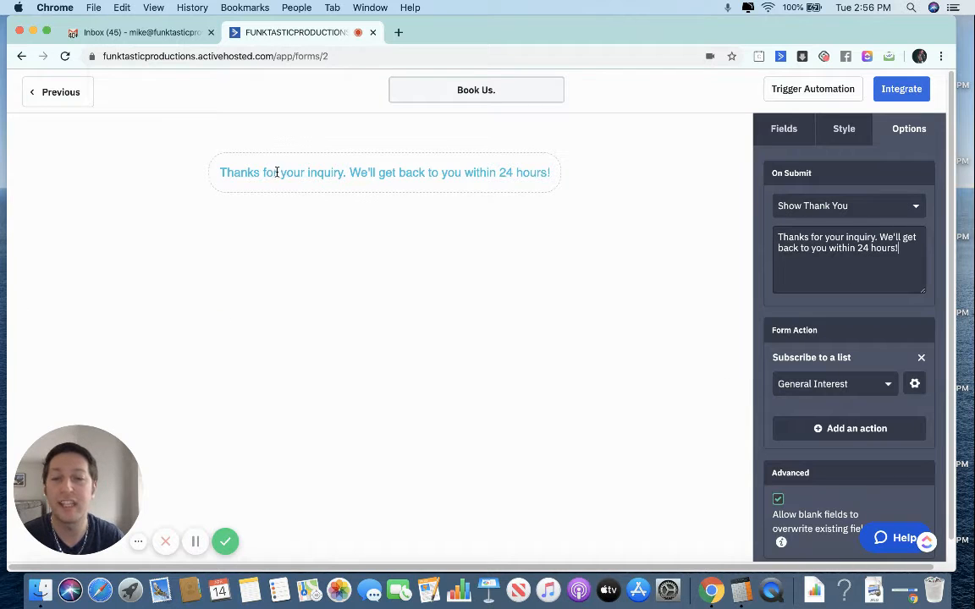
click(807, 206)
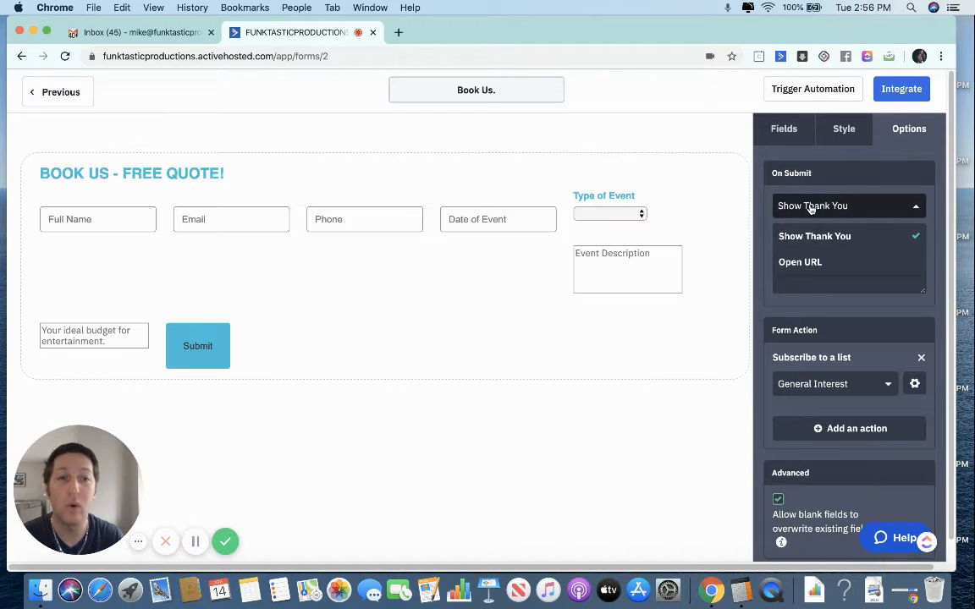
click(799, 281)
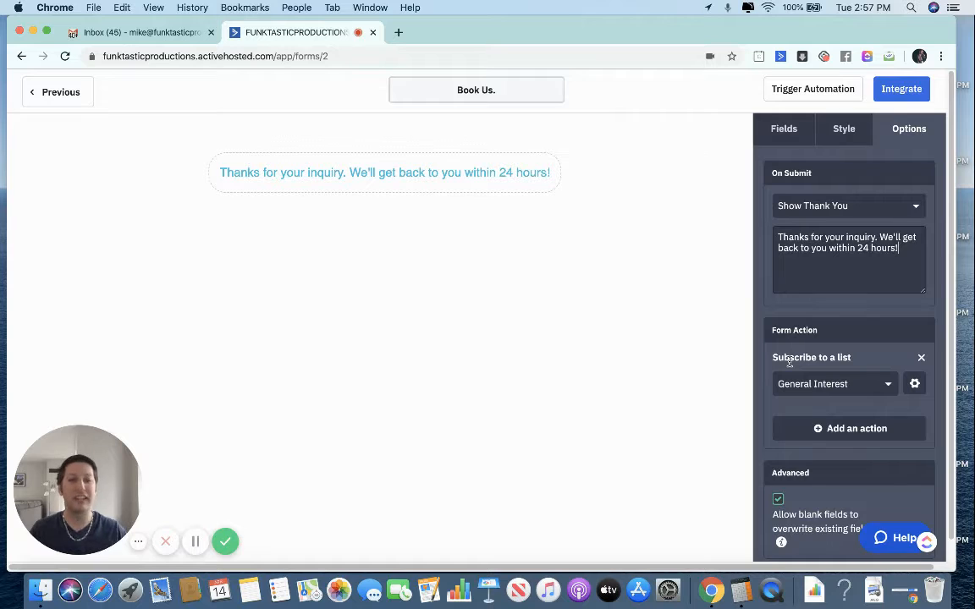
Step: View the embed code among the Book Us. form's integration options and return to the list of forms
click(890, 95)
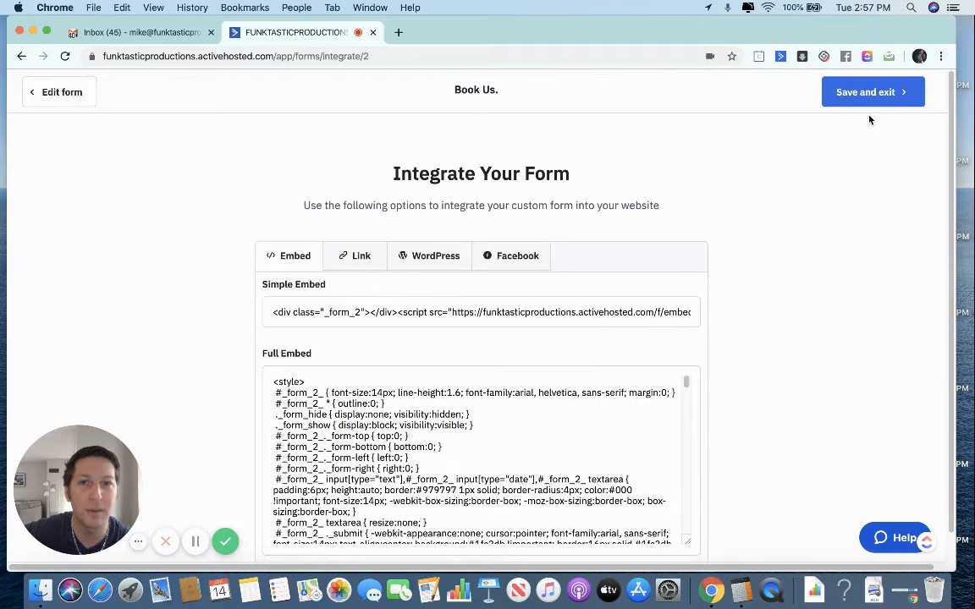
scroll(729, 209, down, 1)
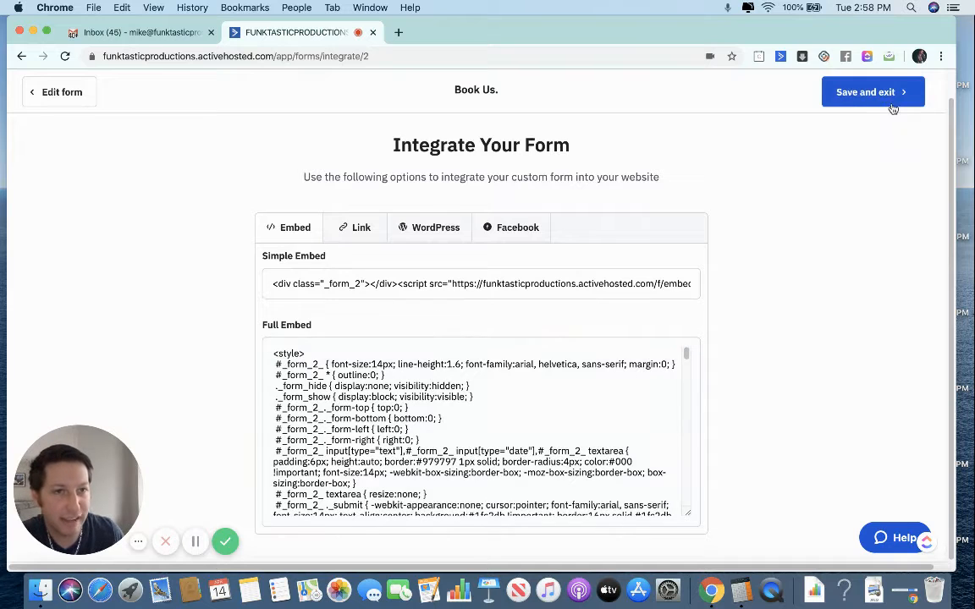
click(62, 92)
click(78, 100)
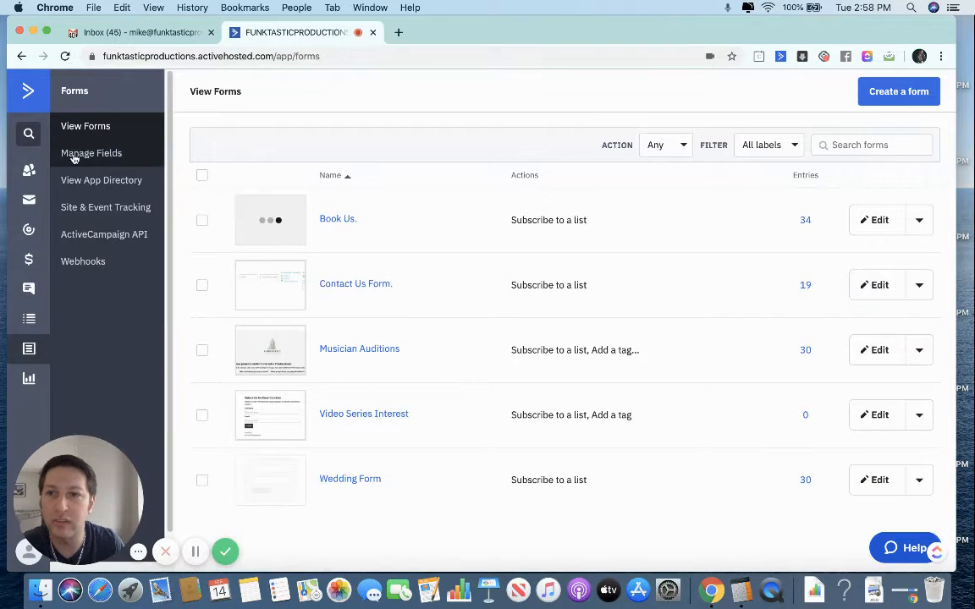
Step: Go to the list of automations and view the recipes offered for creating an automation, leaving without choosing one
click(30, 233)
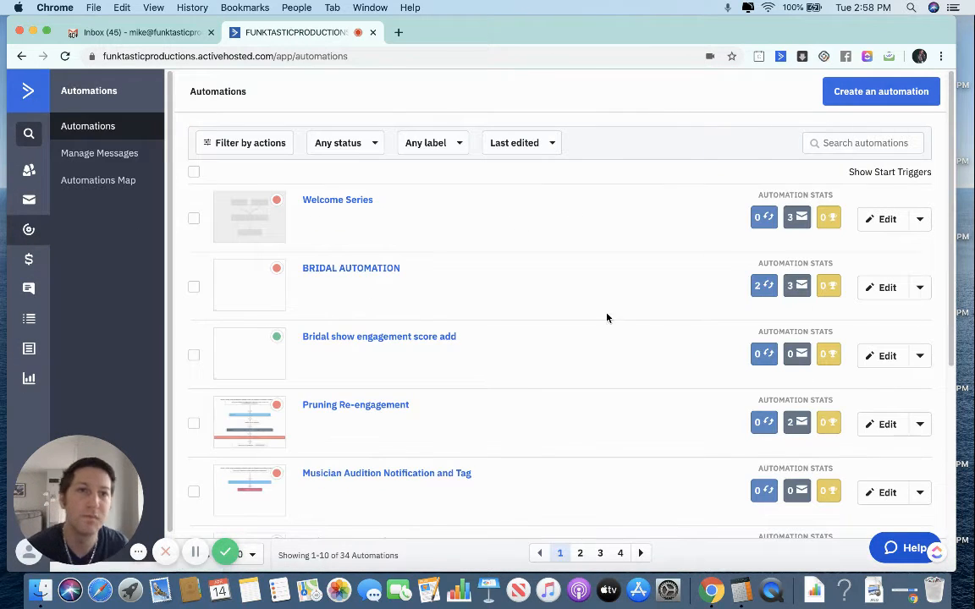
click(846, 93)
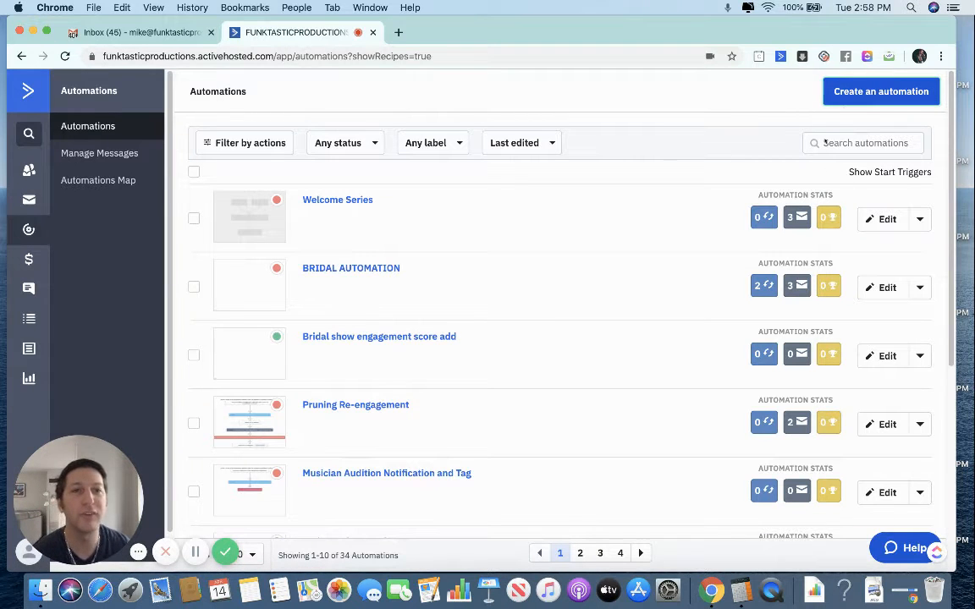
click(828, 93)
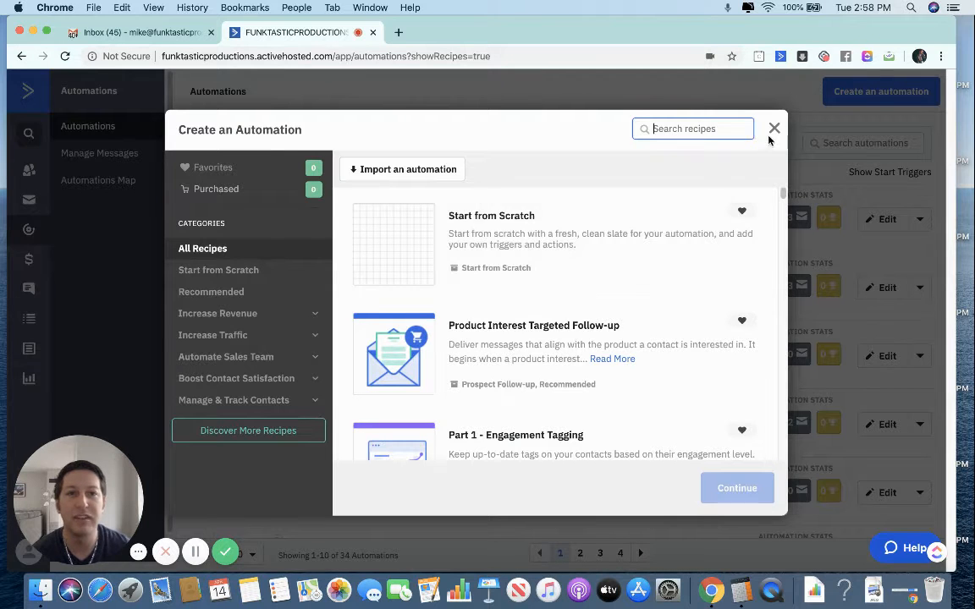
click(856, 157)
Step: Search the automations for "book", open Automation for form Book Us. and view the options of its Book Us. form-submission trigger
click(858, 145)
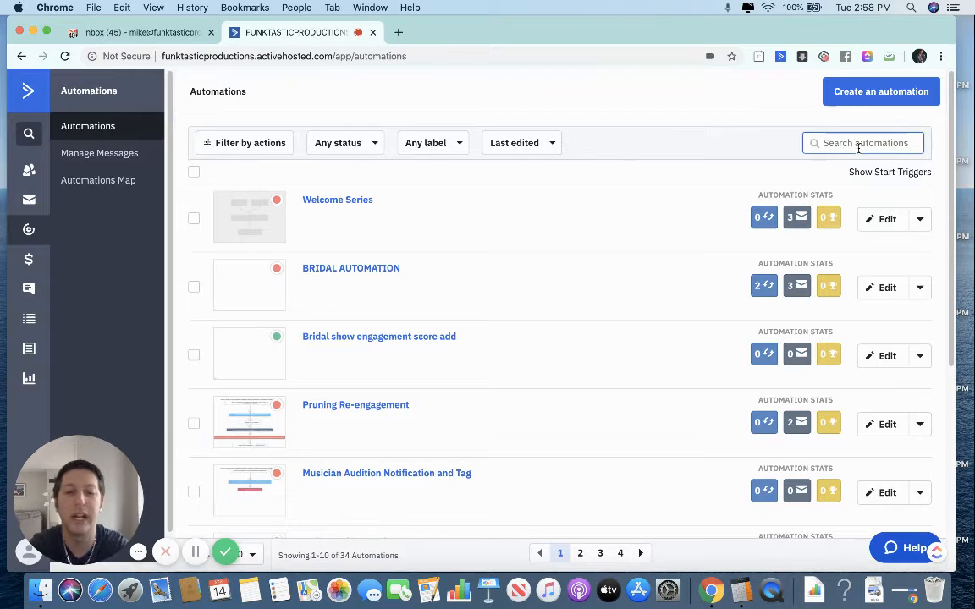
text(book)
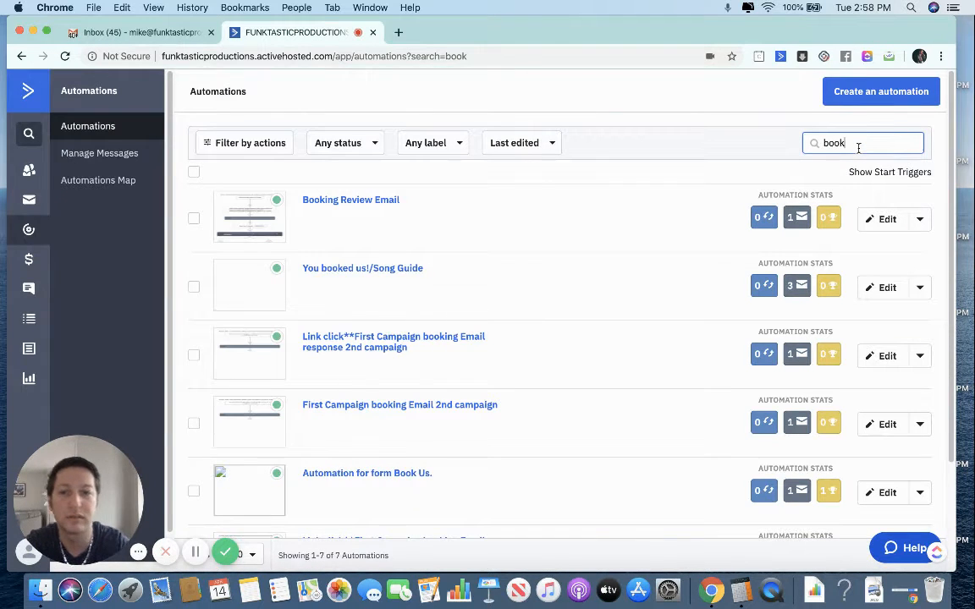
click(404, 473)
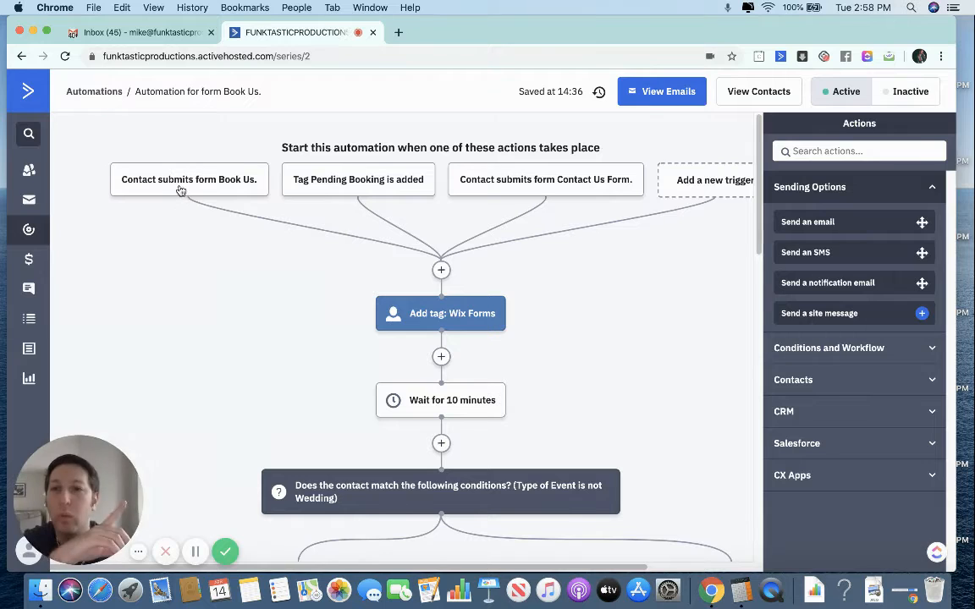
click(173, 178)
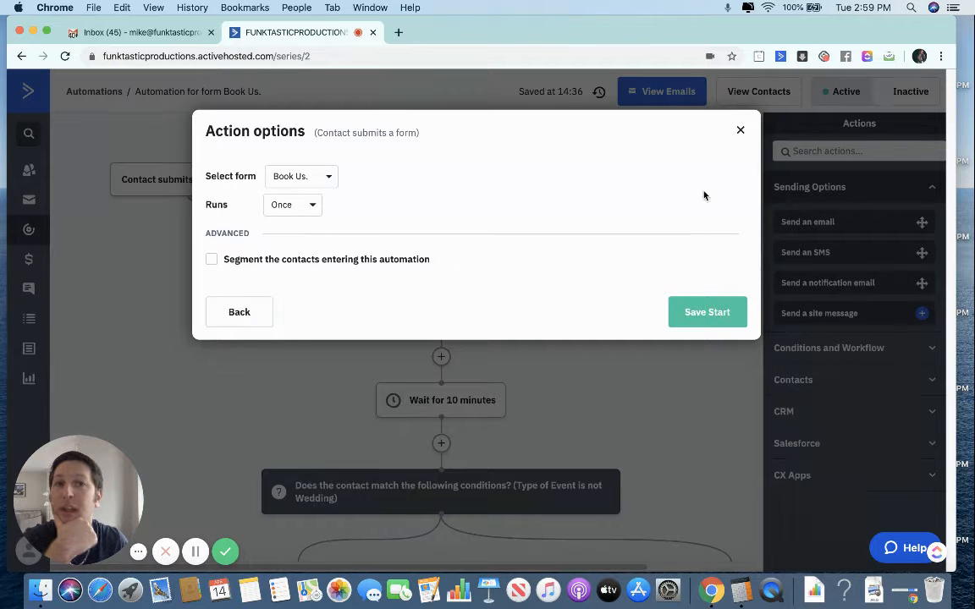
click(744, 138)
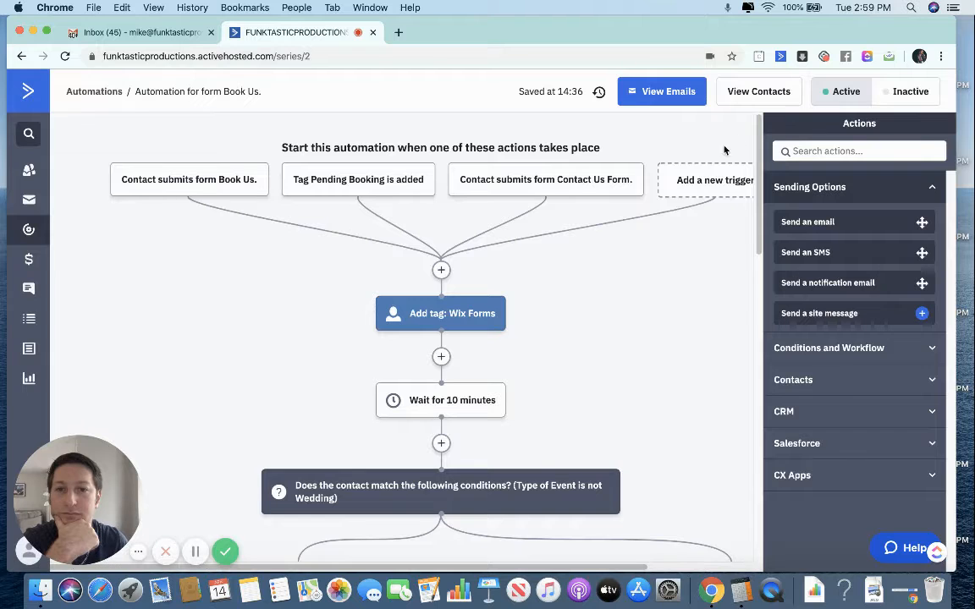
Step: View the Add a tag action available directly below the triggers and cancel it without entering a tag
mouse_move(409, 324)
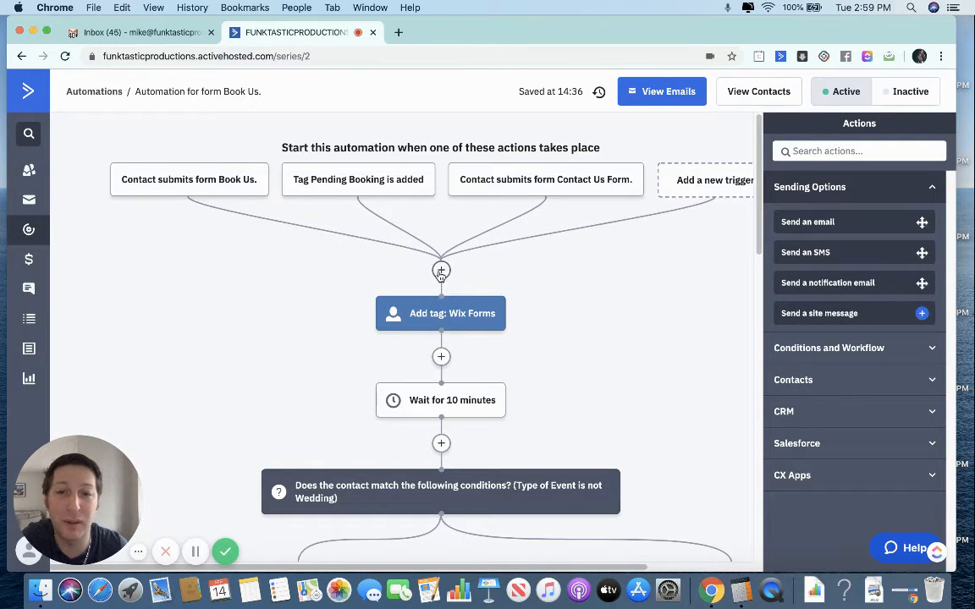
click(441, 272)
click(307, 247)
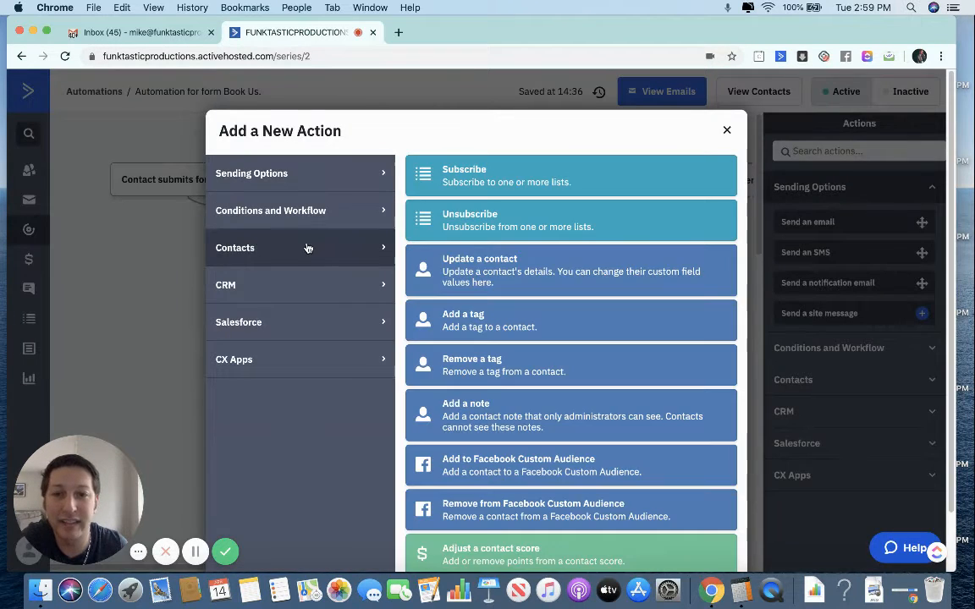
click(479, 329)
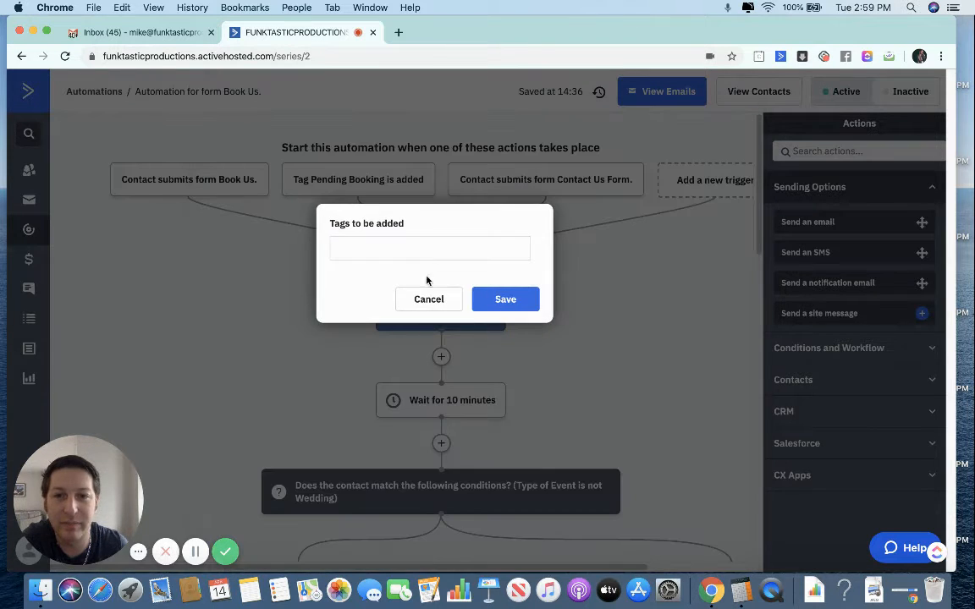
click(431, 300)
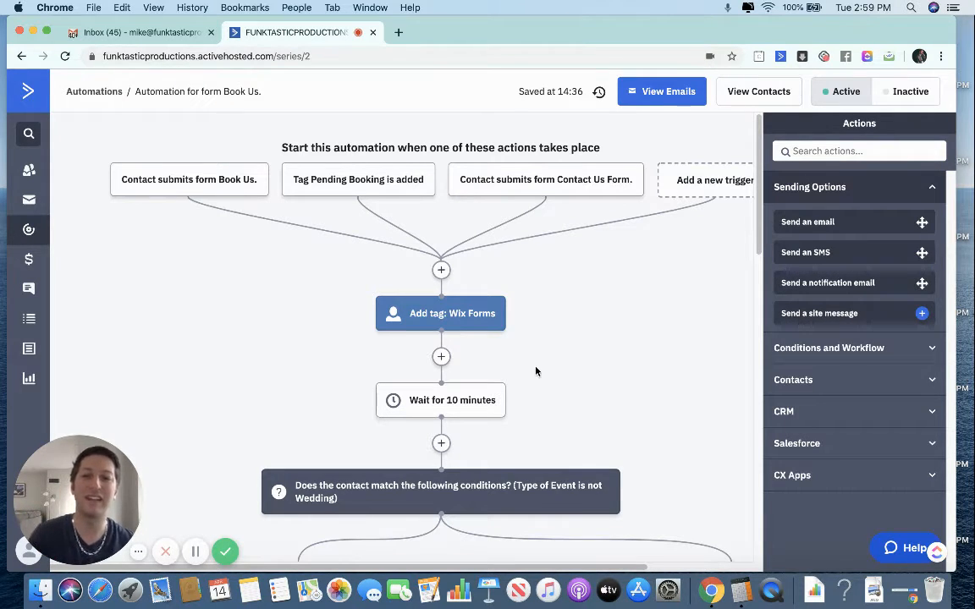
Step: View the wait condition choices for a new Wait action after the Wix Forms tag, without adding one
click(441, 356)
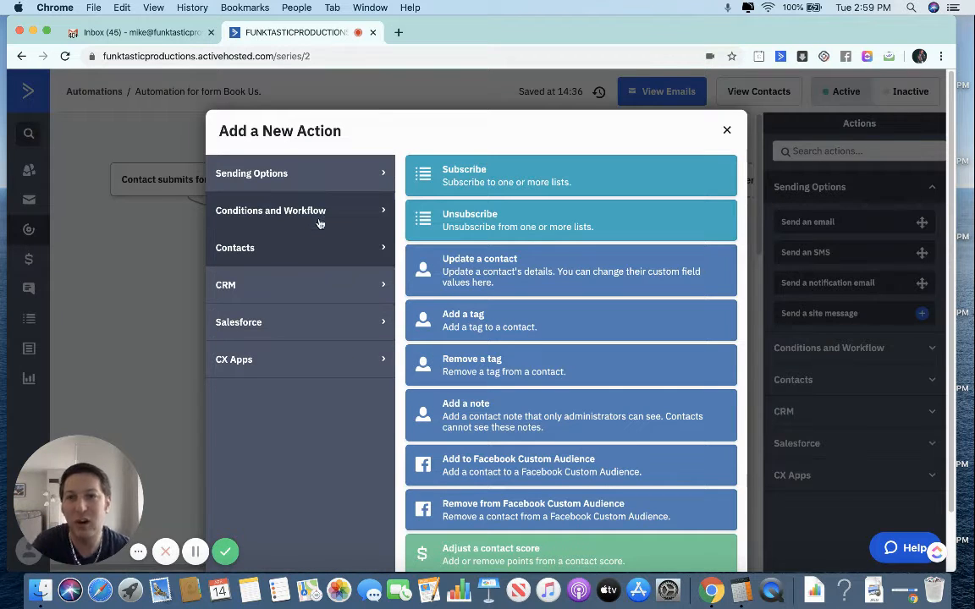
click(357, 210)
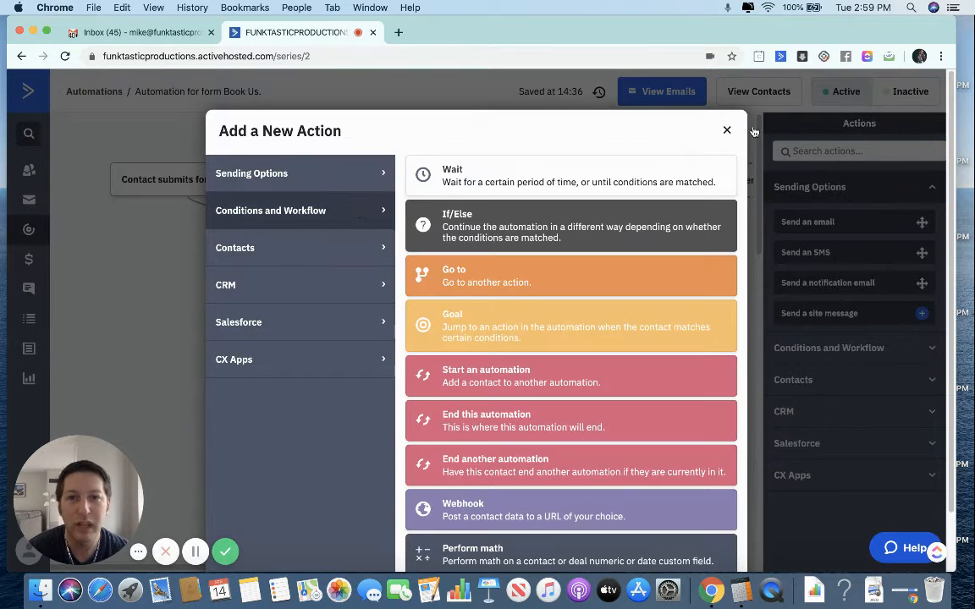
click(546, 188)
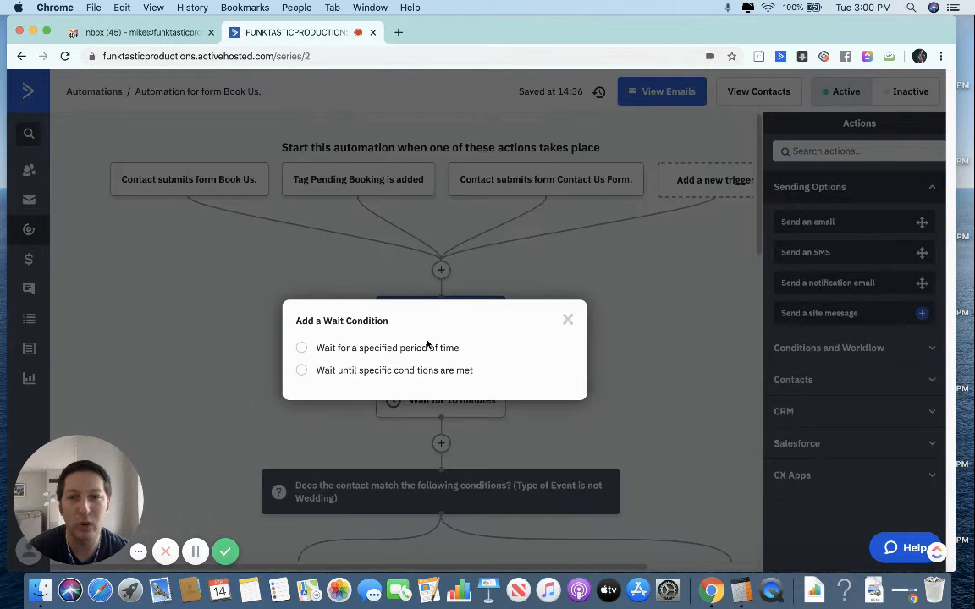
click(568, 321)
Step: View the Conditions and Workflow actions, including If/Else, available after the 10-minute wait, without adding one
scroll(624, 455, down, 1)
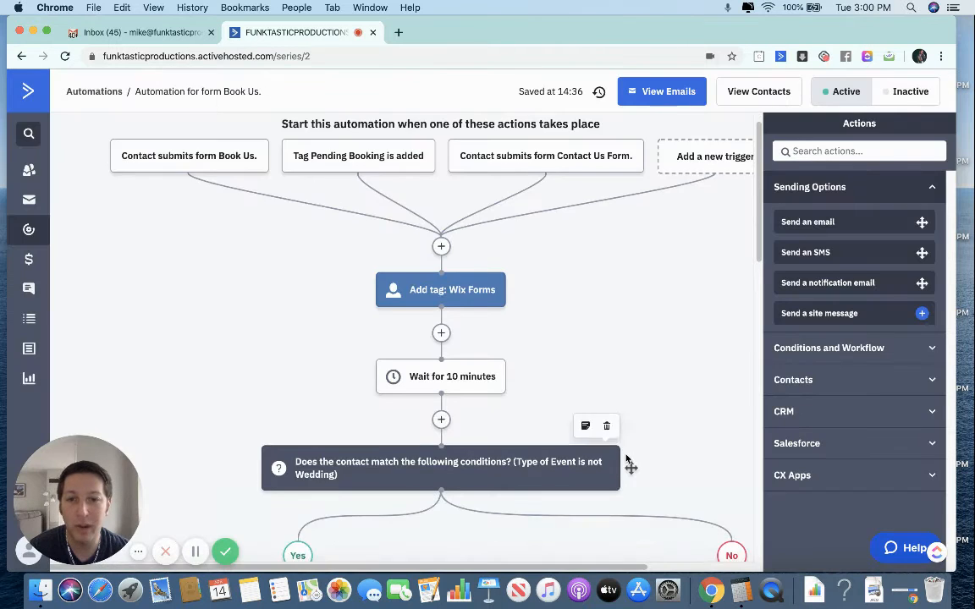
scroll(626, 460, down, 5)
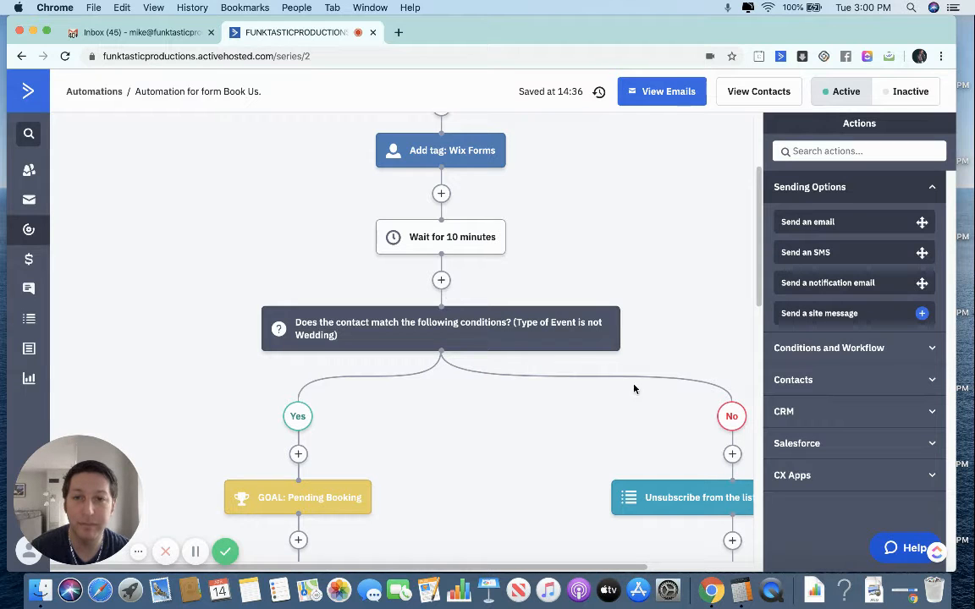
click(441, 281)
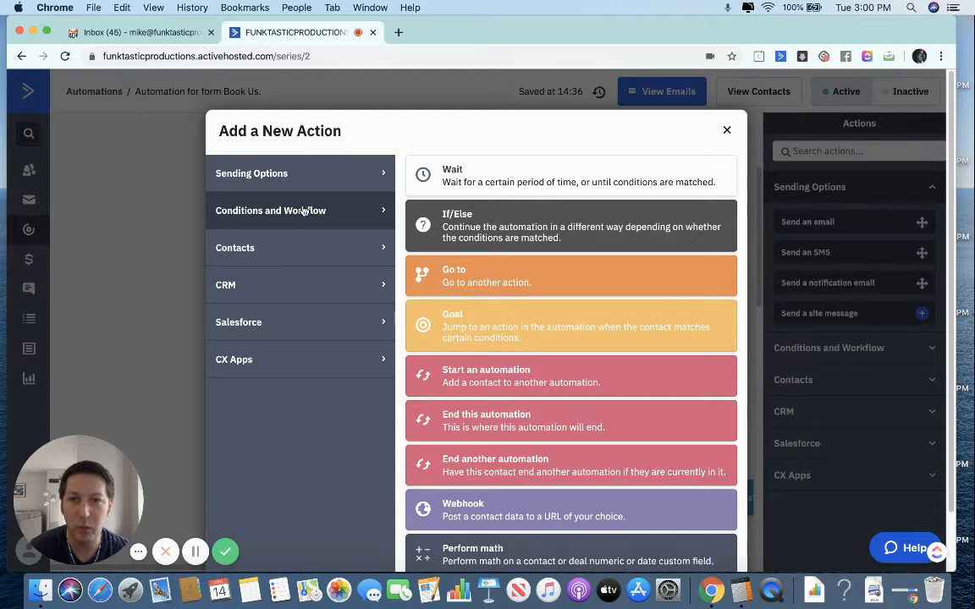
click(726, 132)
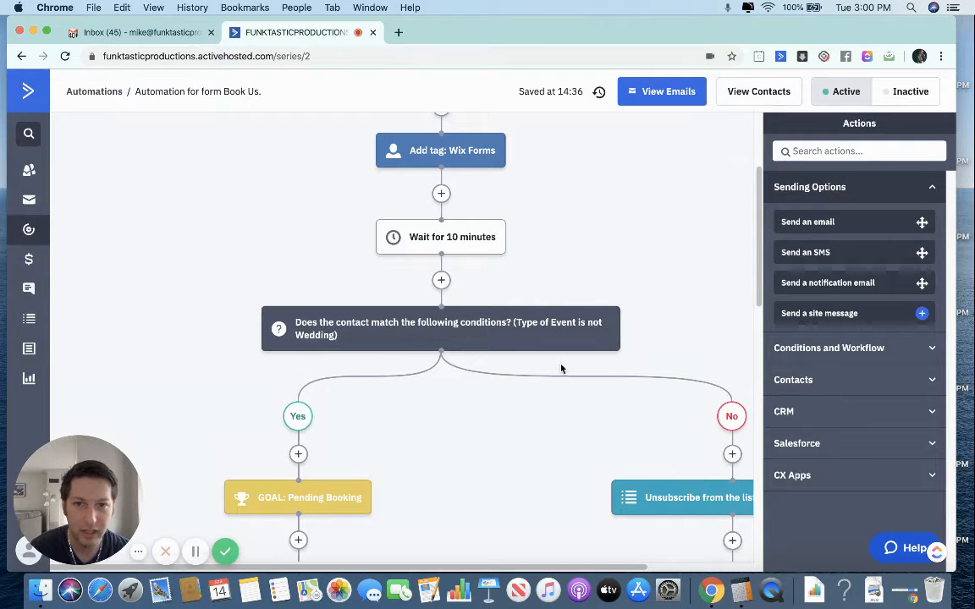
Step: Review the Type of Event split condition and its available option categories, and close it without changes
click(491, 338)
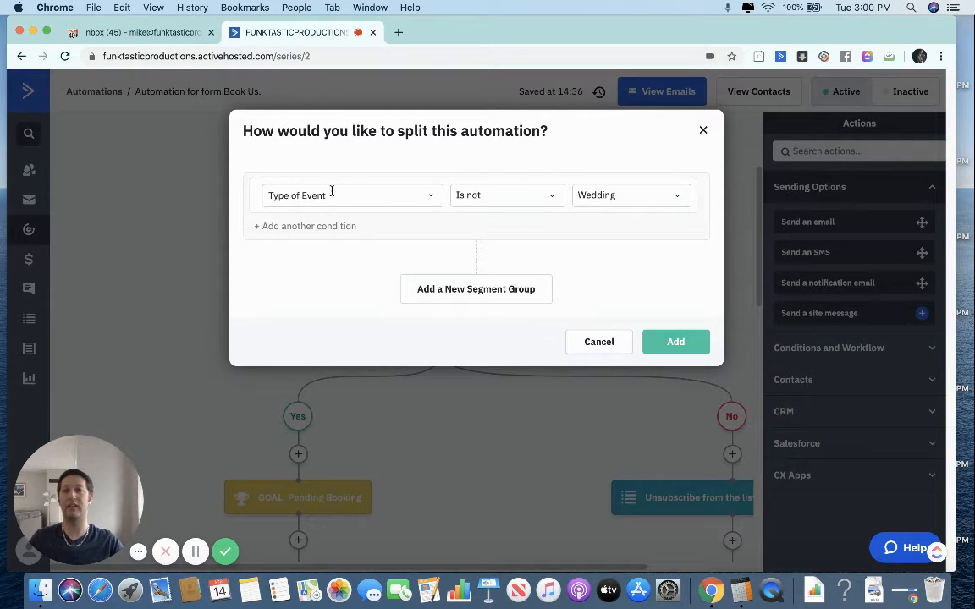
click(331, 191)
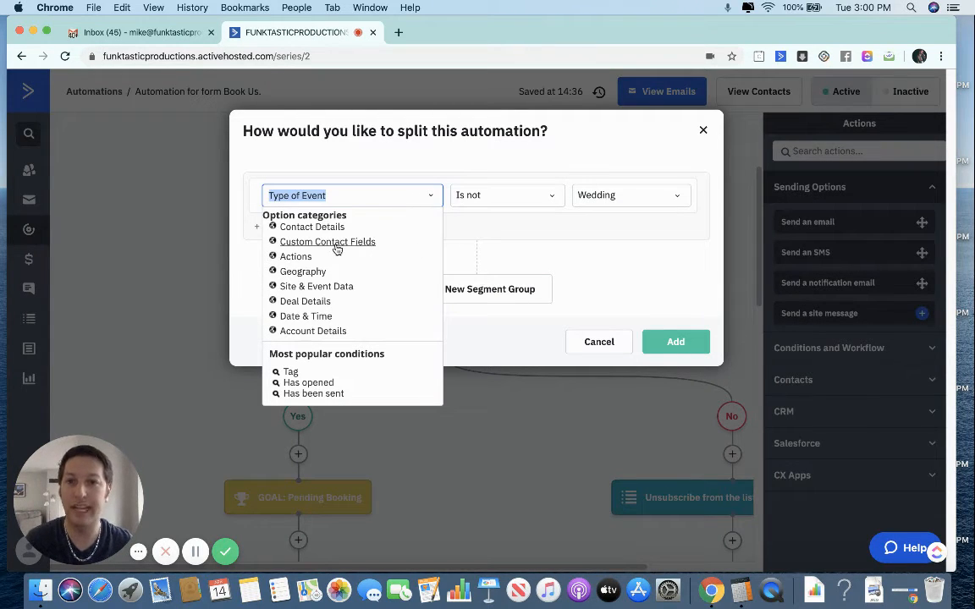
click(507, 260)
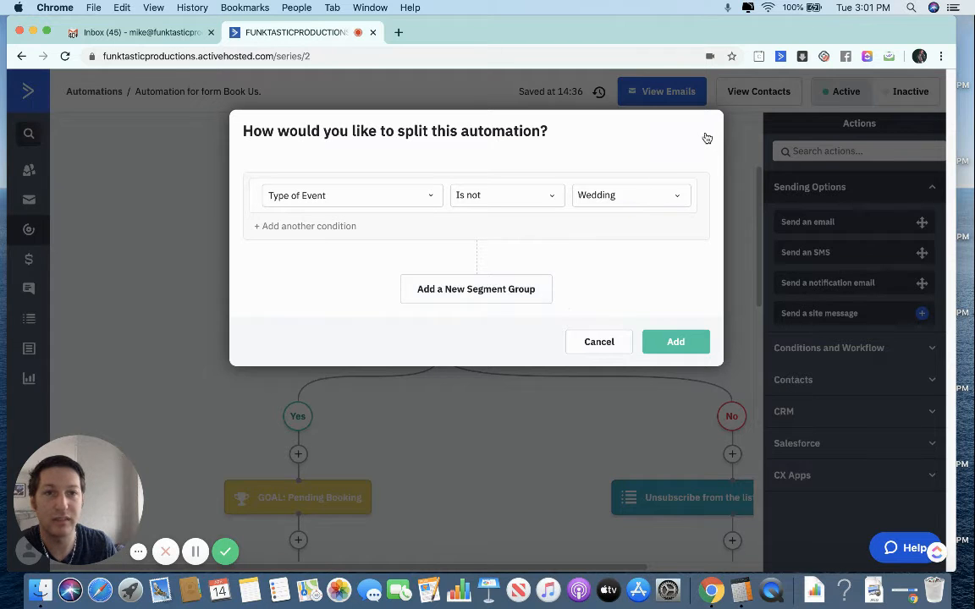
click(706, 137)
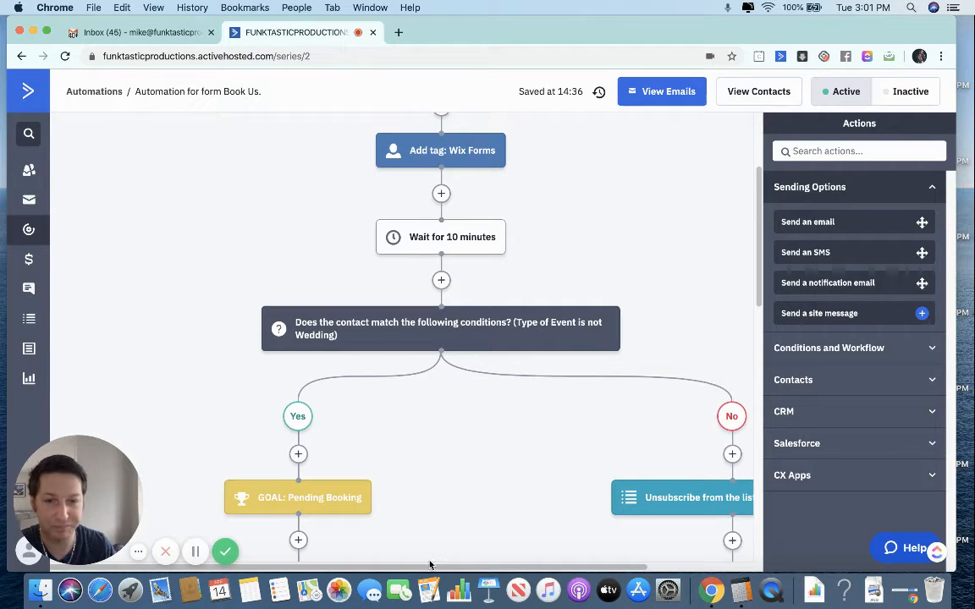
Step: Examine the Yes and No branches below the Type of Event condition, including the goal, SMS, email and list actions
scroll(462, 519, down, 2)
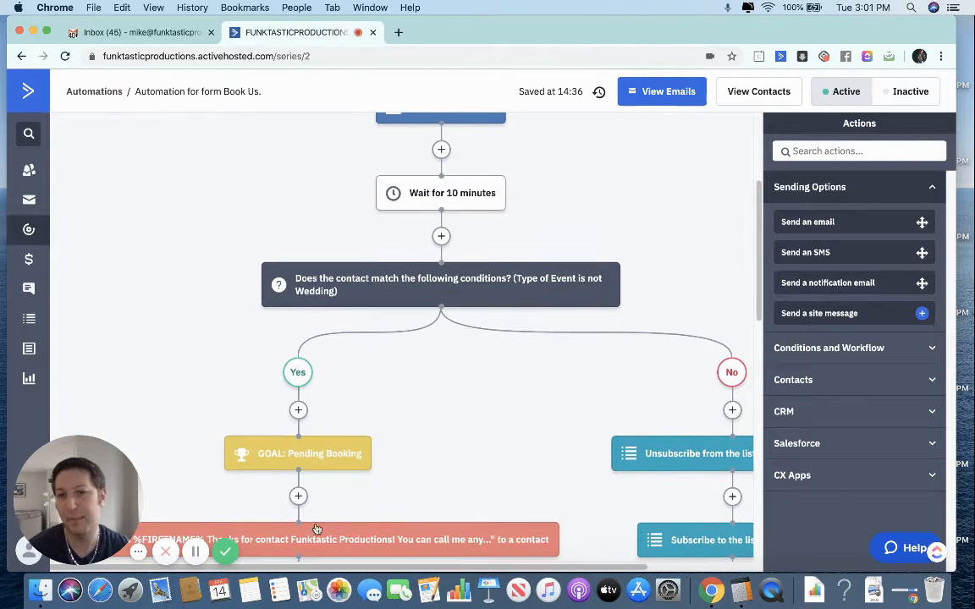
click(140, 551)
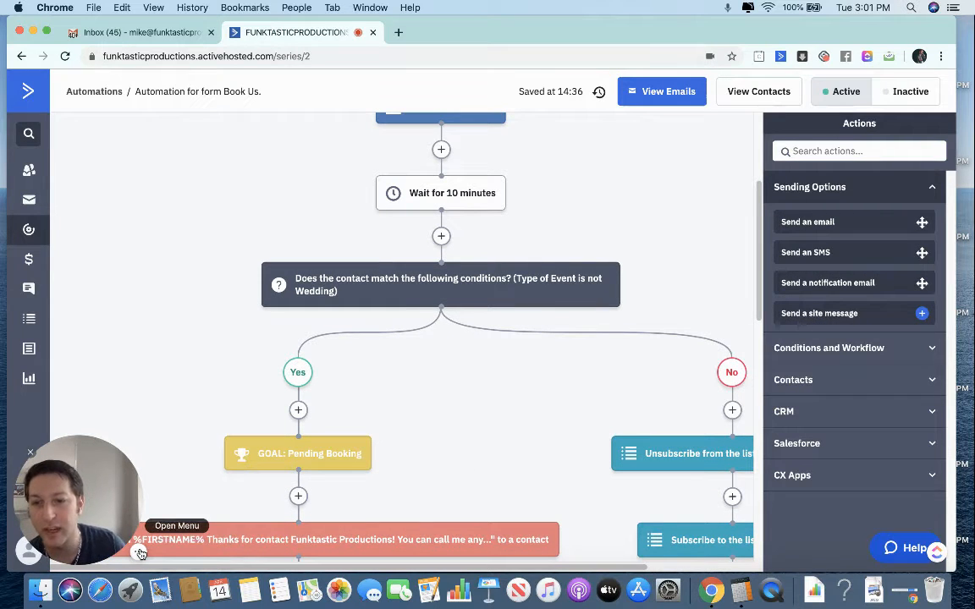
drag(85, 499, 139, 213)
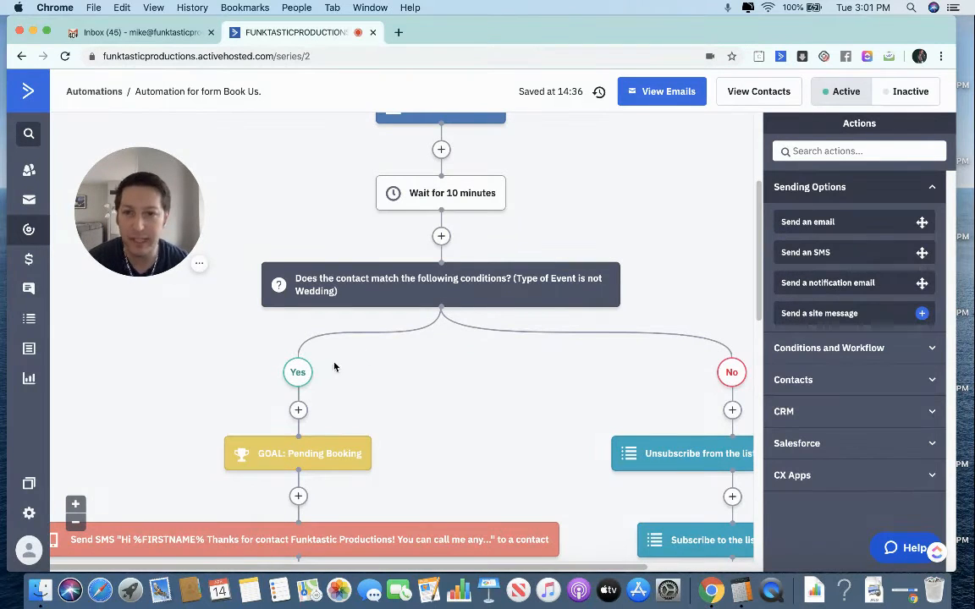
scroll(195, 384, down, 4)
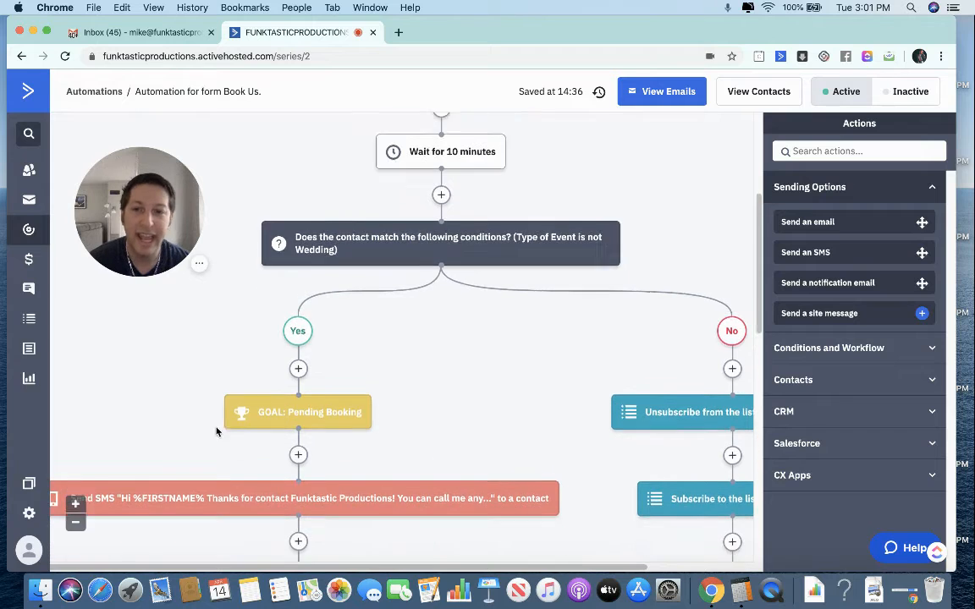
scroll(211, 440, down, 2)
scroll(211, 439, up, 4)
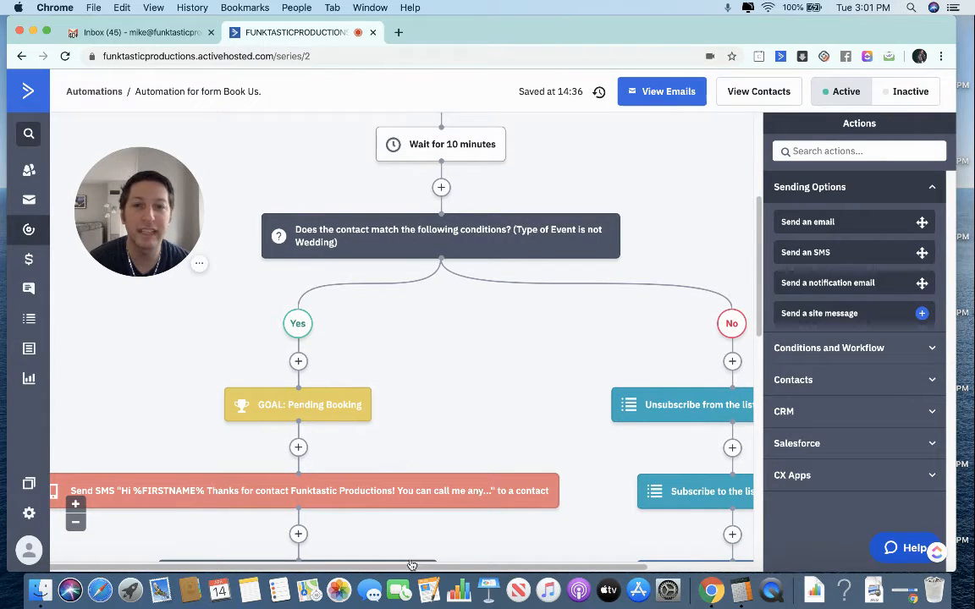
drag(409, 568, 481, 559)
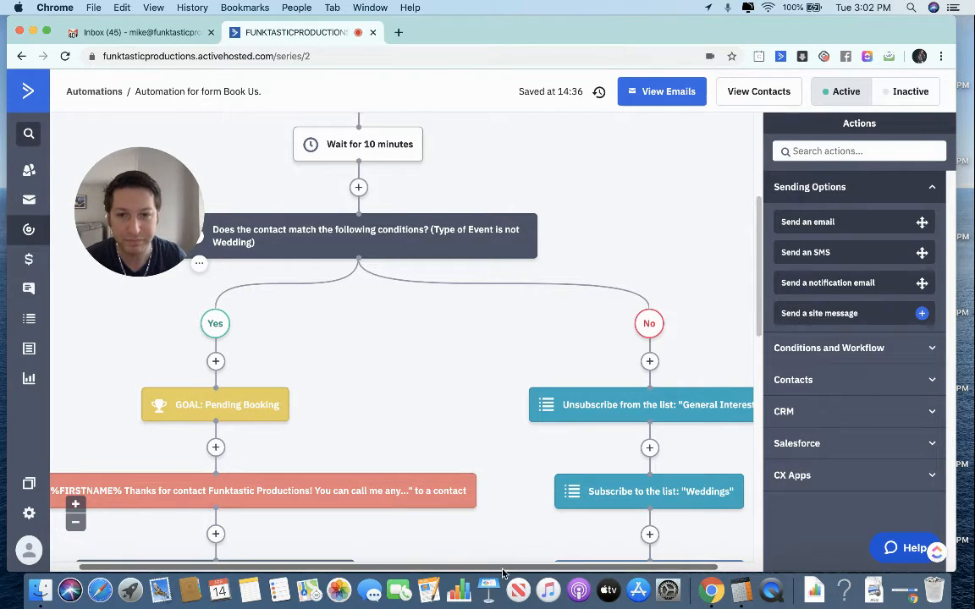
drag(499, 567, 435, 570)
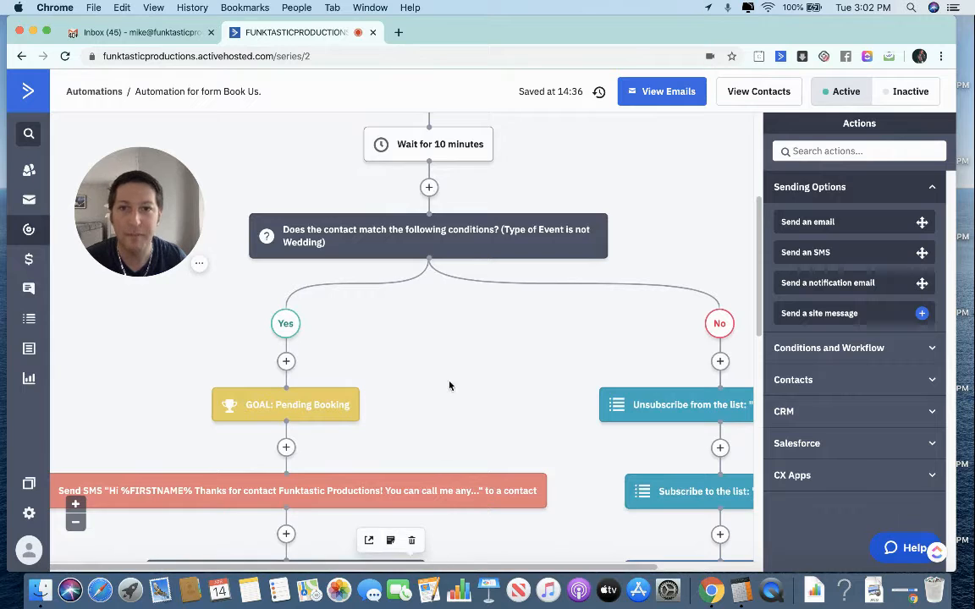
scroll(453, 376, up, 5)
scroll(462, 369, down, 4)
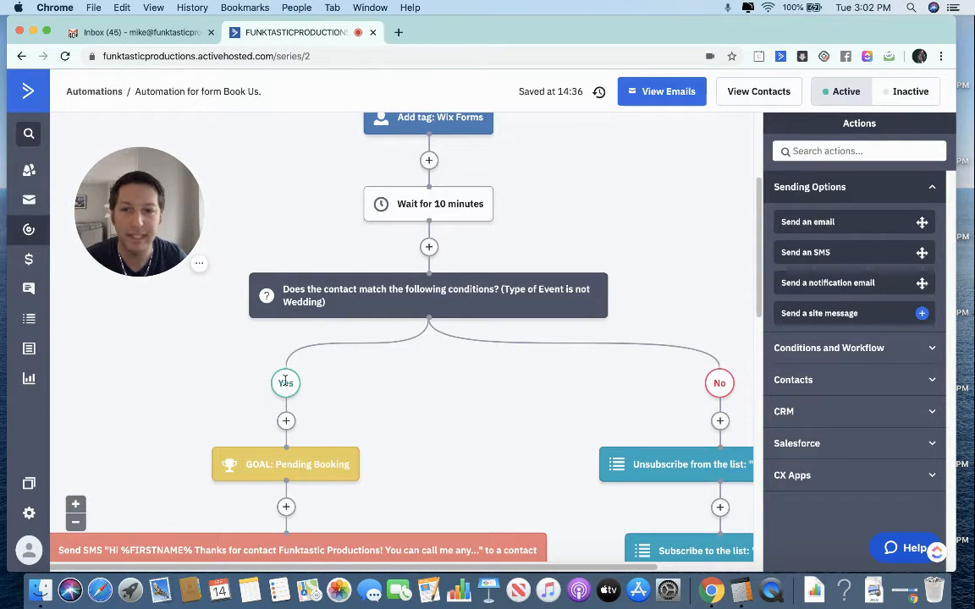
scroll(271, 415, down, 3)
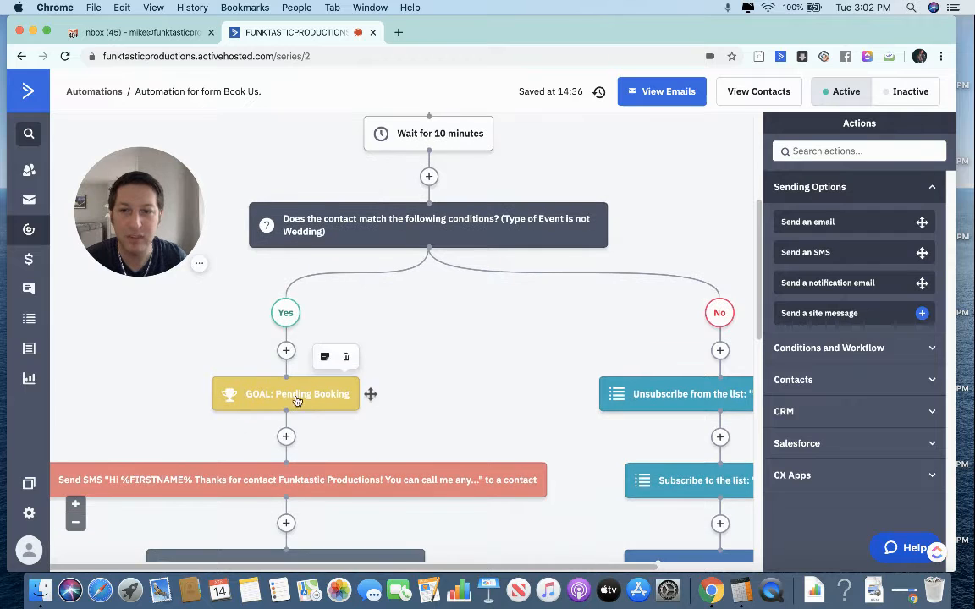
scroll(195, 459, down, 5)
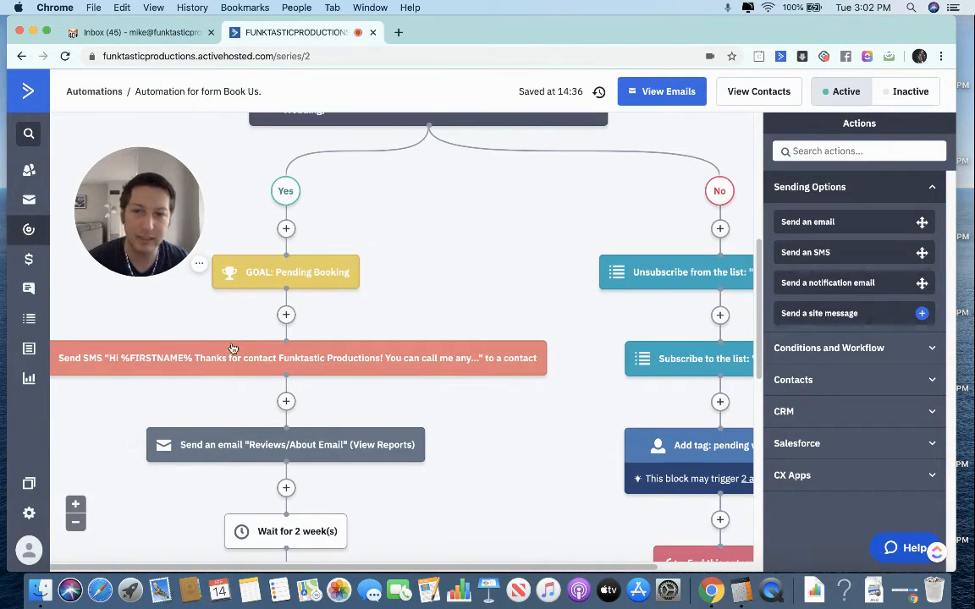
Step: Open a new Send an SMS action between the Pending Booking goal and the existing SMS to view its message settings
click(285, 315)
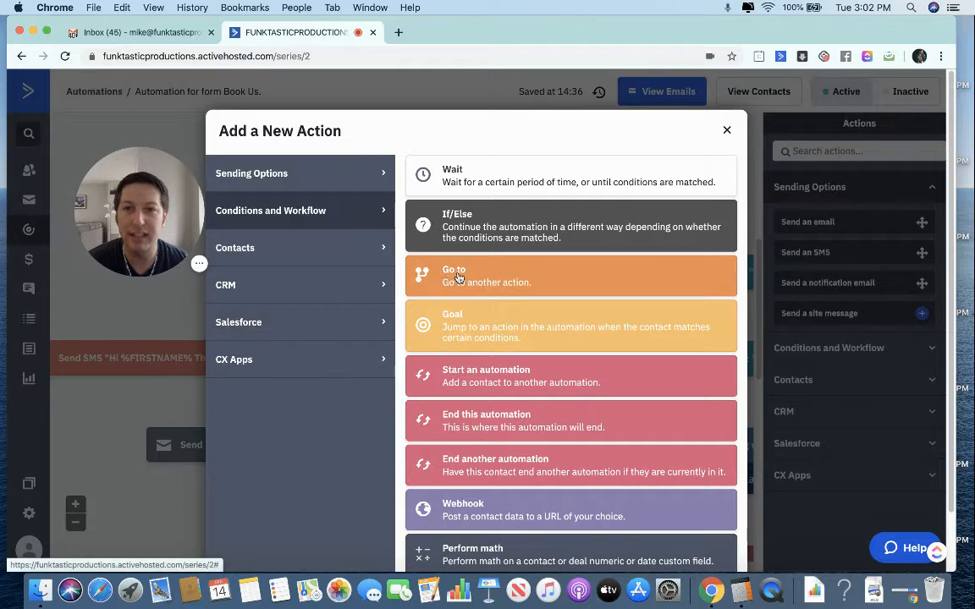
click(271, 176)
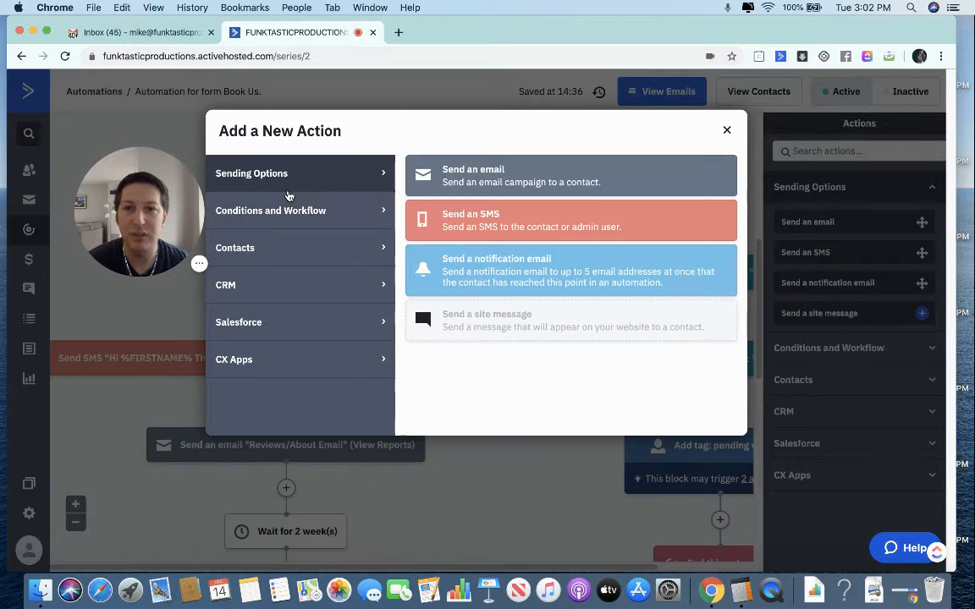
click(481, 238)
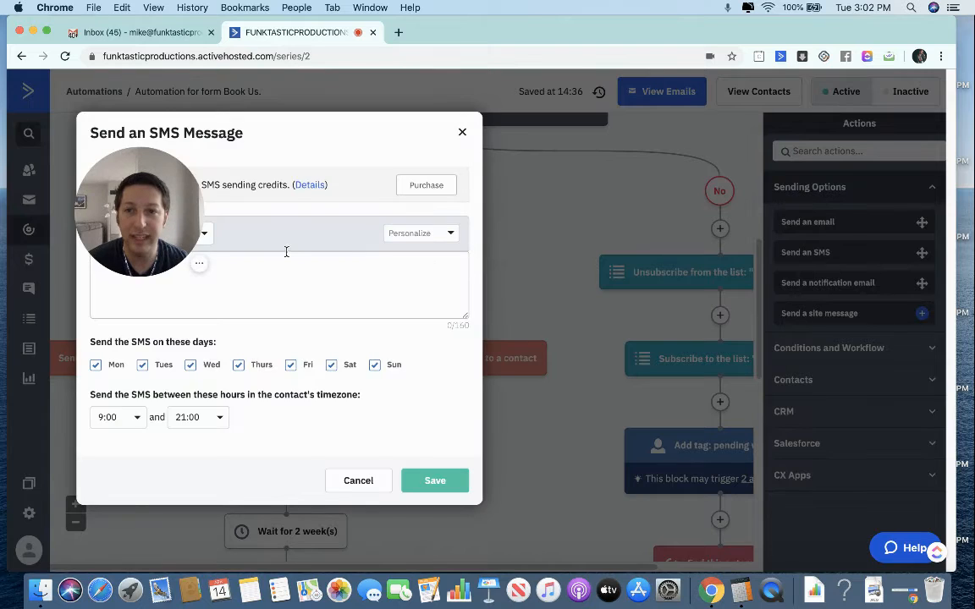
drag(118, 188, 555, 215)
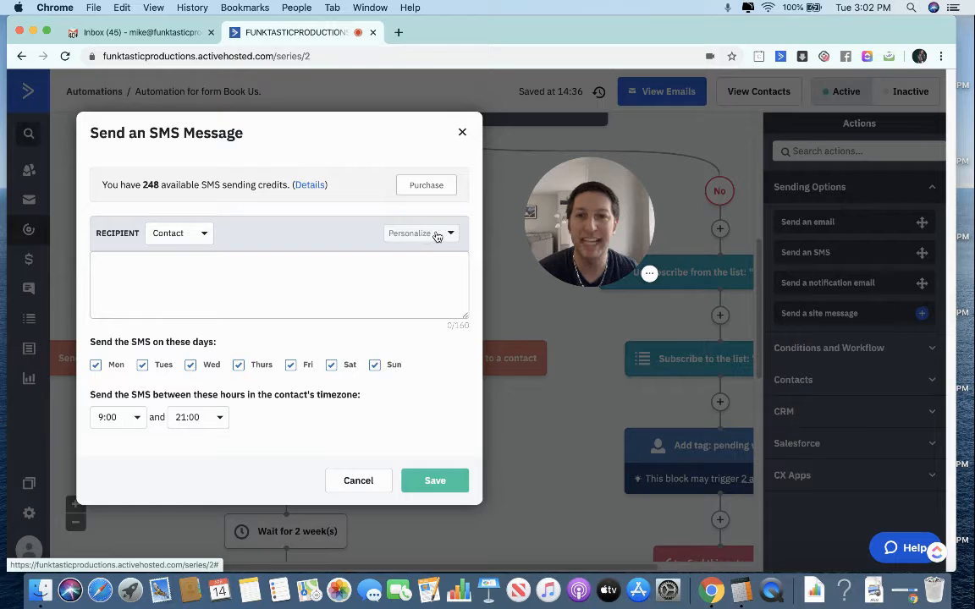
Step: Browse the personalization fields available for the SMS message, and close the SMS settings without saving
click(398, 279)
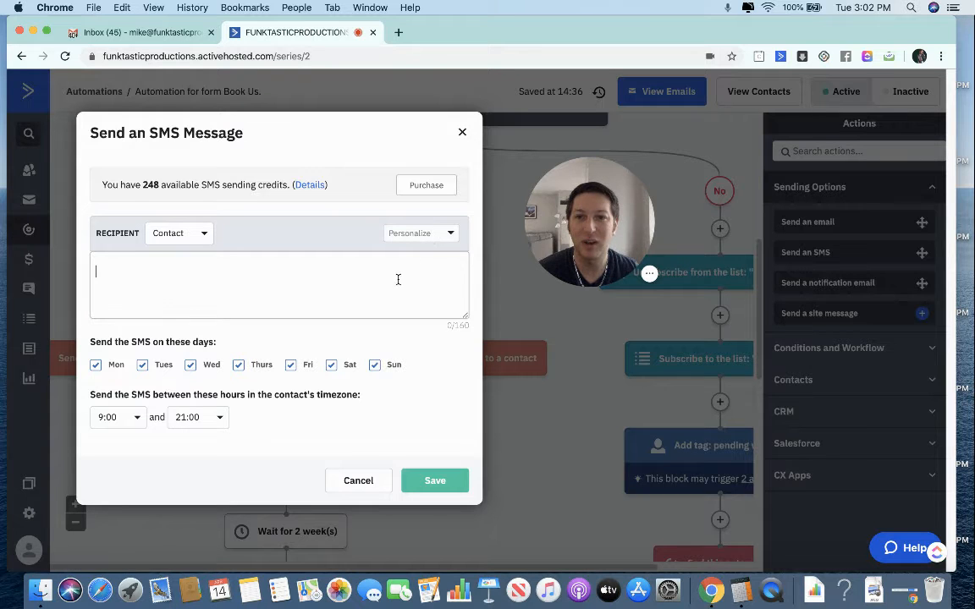
click(419, 235)
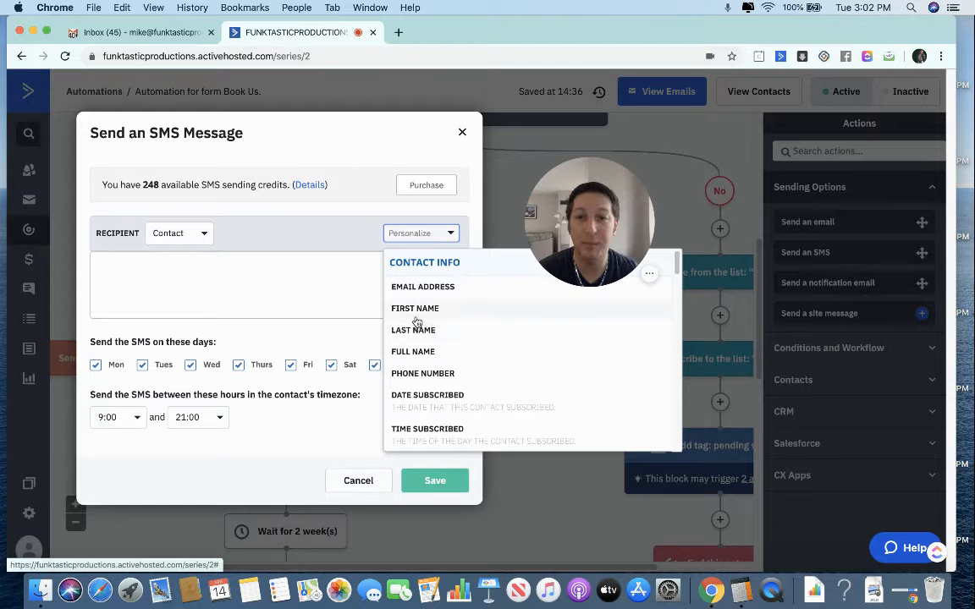
scroll(403, 411, down, 10)
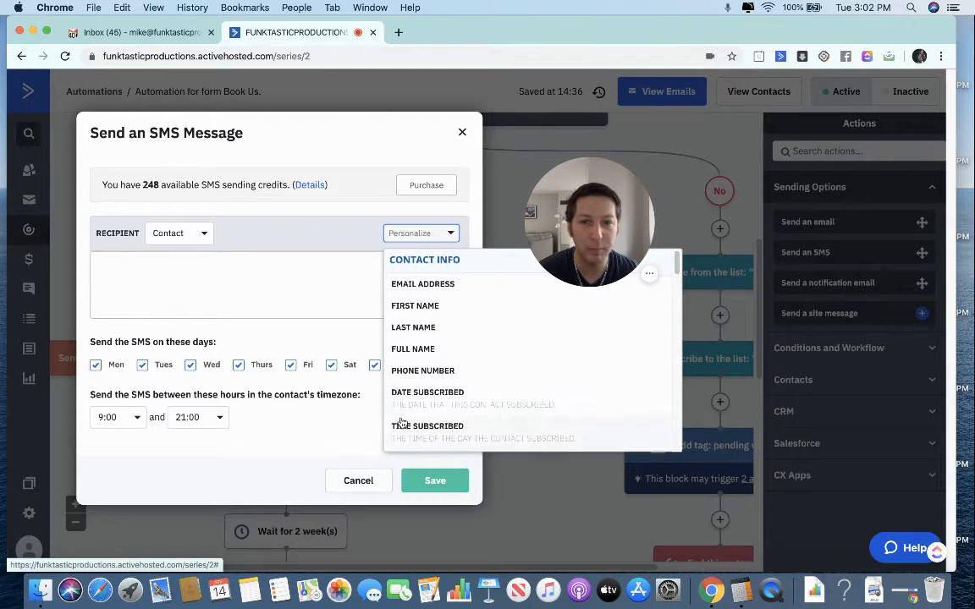
scroll(398, 419, up, 6)
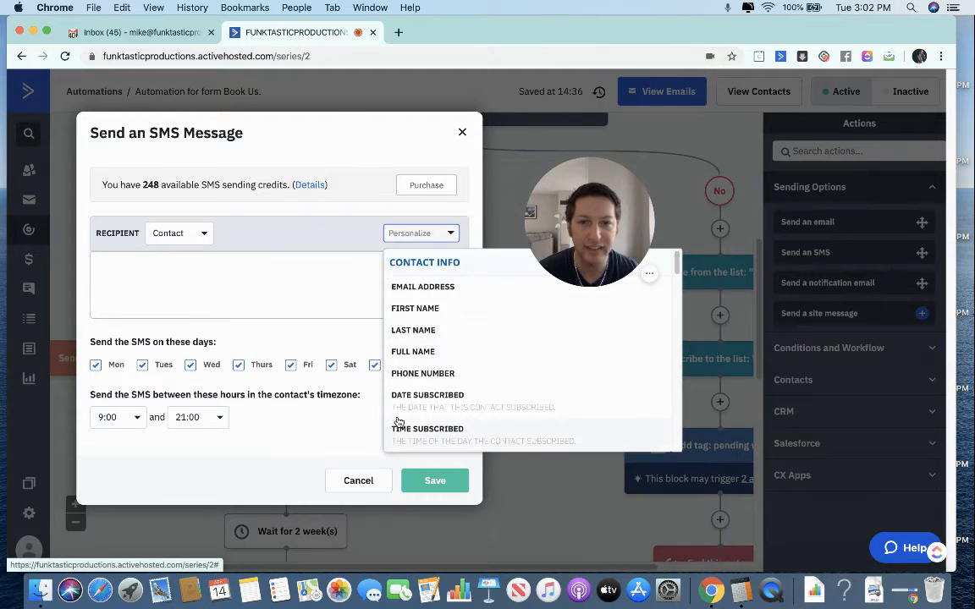
scroll(397, 421, down, 8)
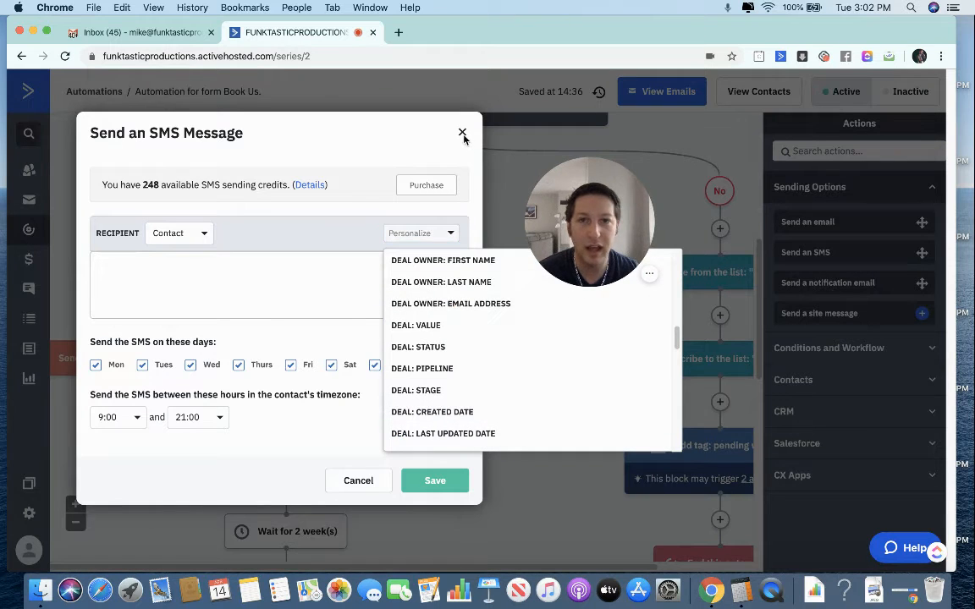
click(449, 143)
click(462, 134)
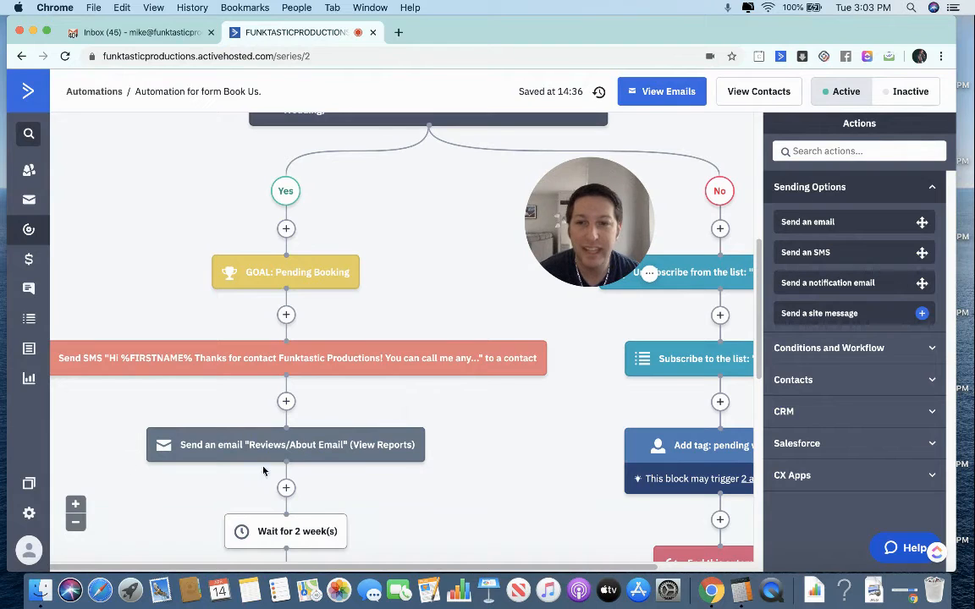
Step: View the sending options available for a new action after the existing SMS, without adding one
click(288, 402)
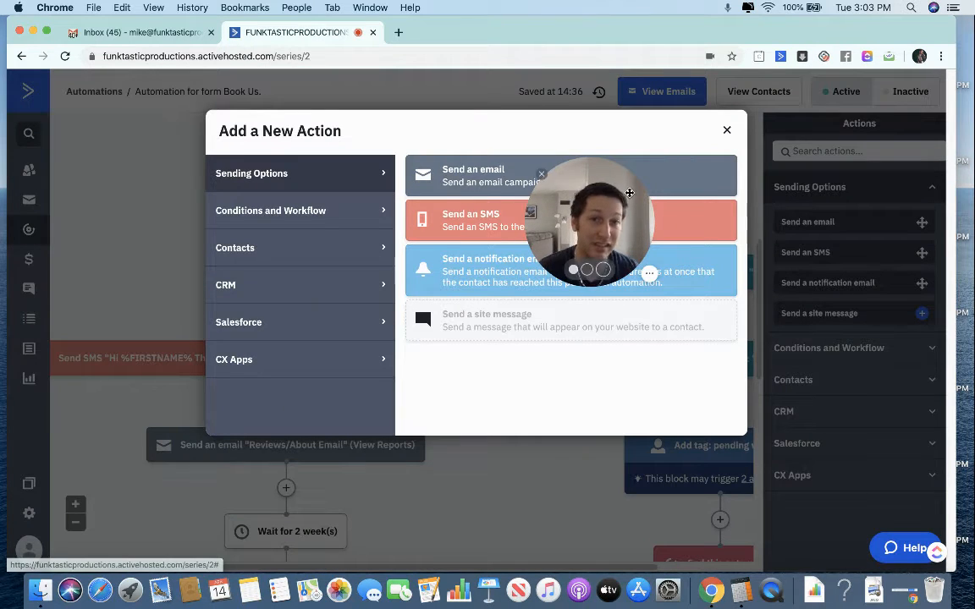
drag(602, 178, 677, 135)
drag(679, 231, 792, 378)
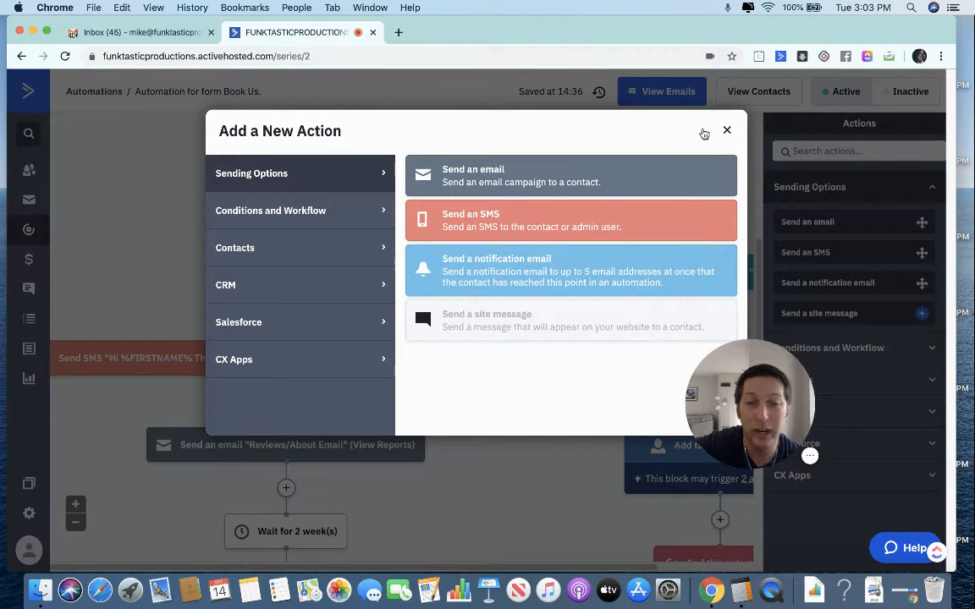
click(728, 138)
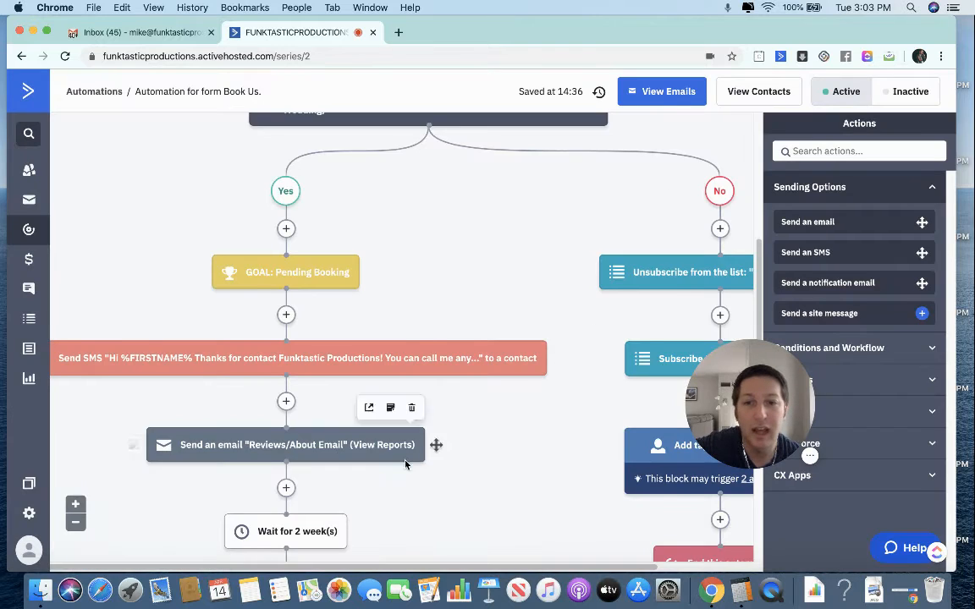
Step: Examine the two-week wait, the condition on opening the Reviews/About Email campaign, and the actions in its Yes and No branches
scroll(423, 461, down, 3)
scroll(407, 474, down, 1)
mouse_move(321, 434)
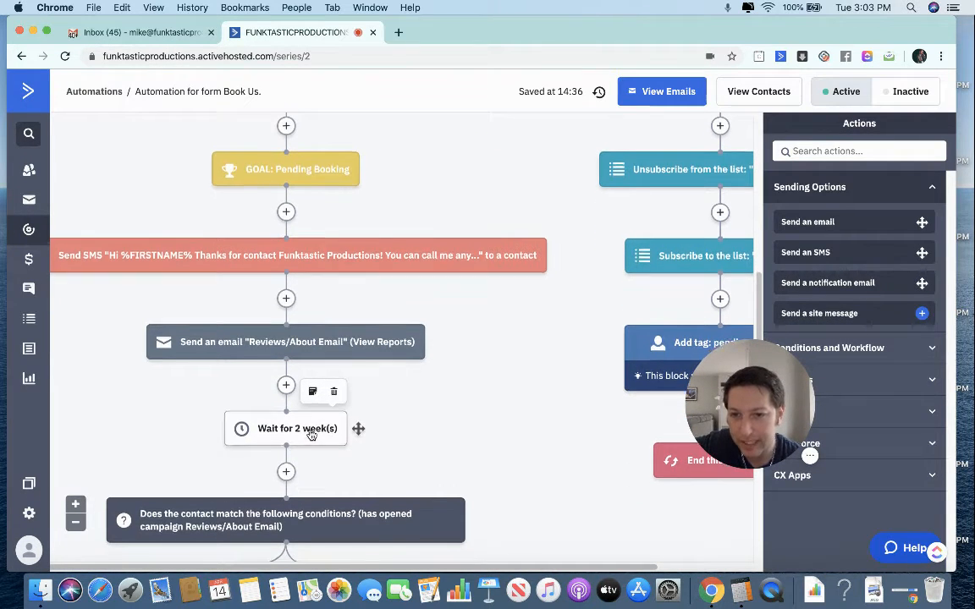
scroll(312, 435, down, 5)
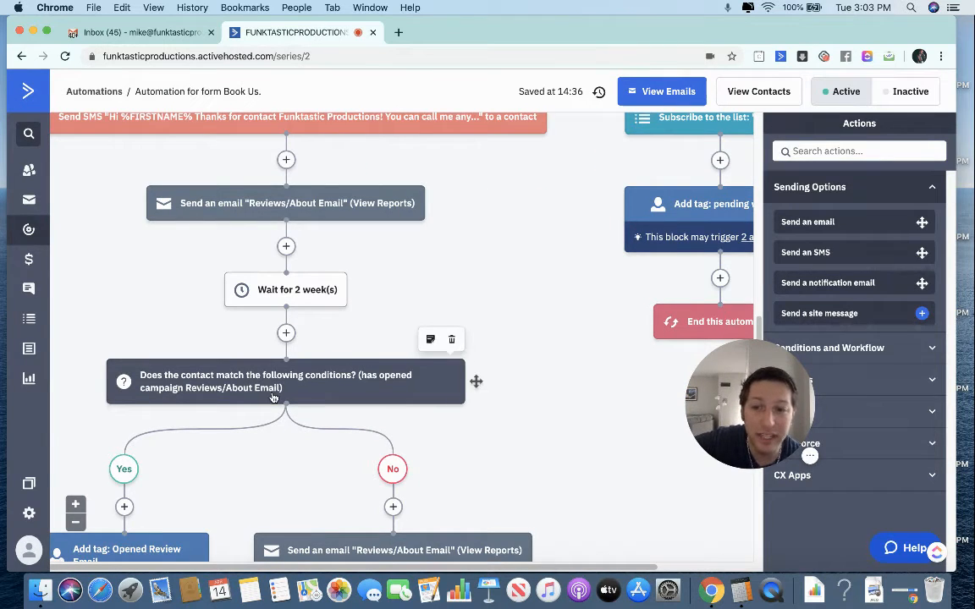
scroll(271, 431, down, 3)
scroll(264, 464, down, 1)
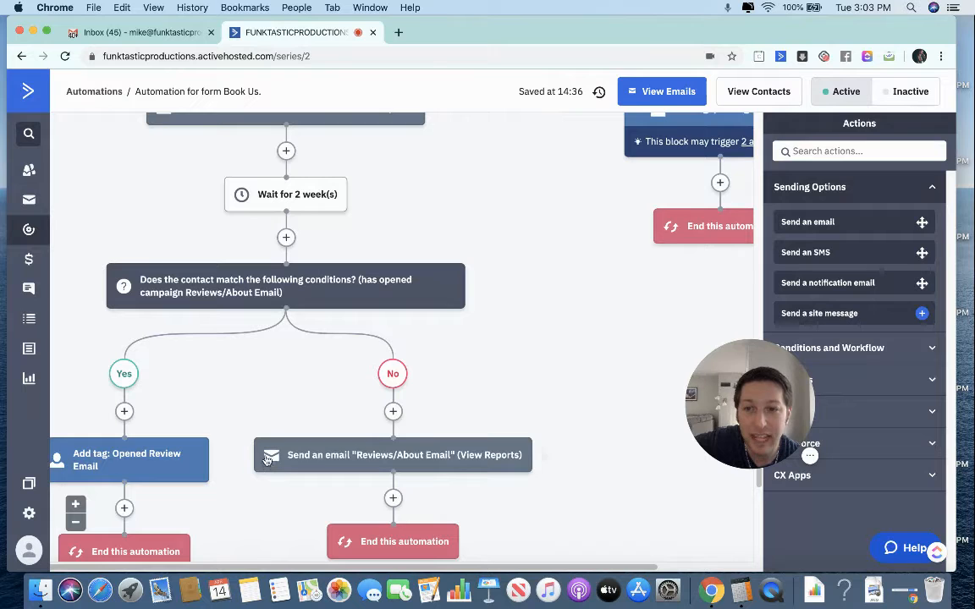
scroll(323, 465, up, 1)
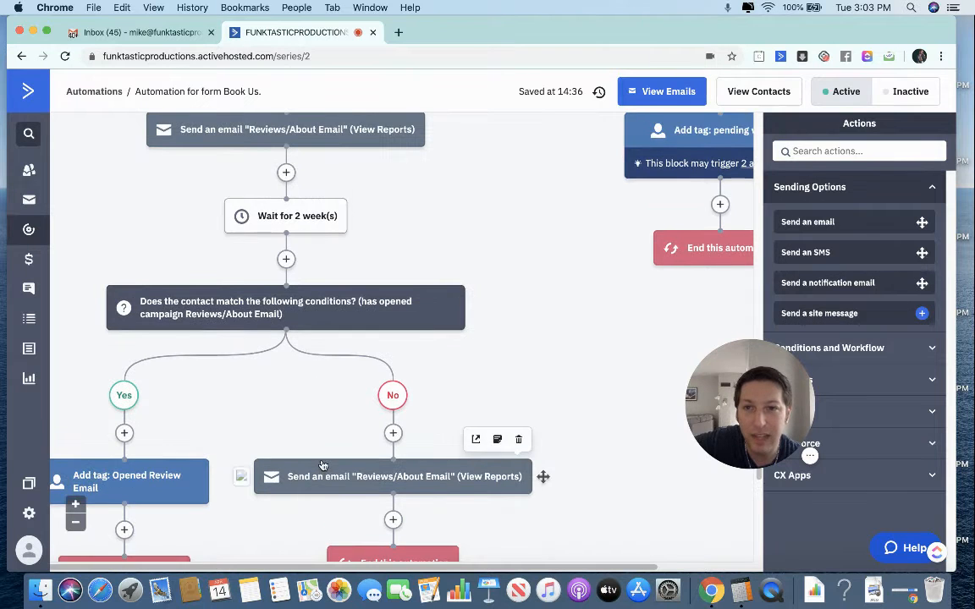
scroll(322, 465, up, 8)
scroll(322, 465, down, 15)
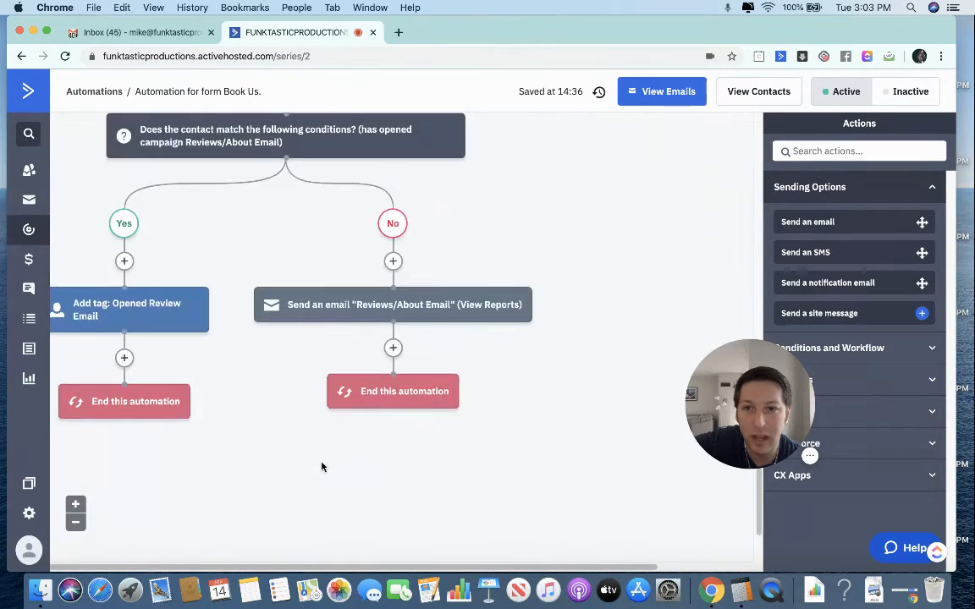
scroll(292, 407, up, 1)
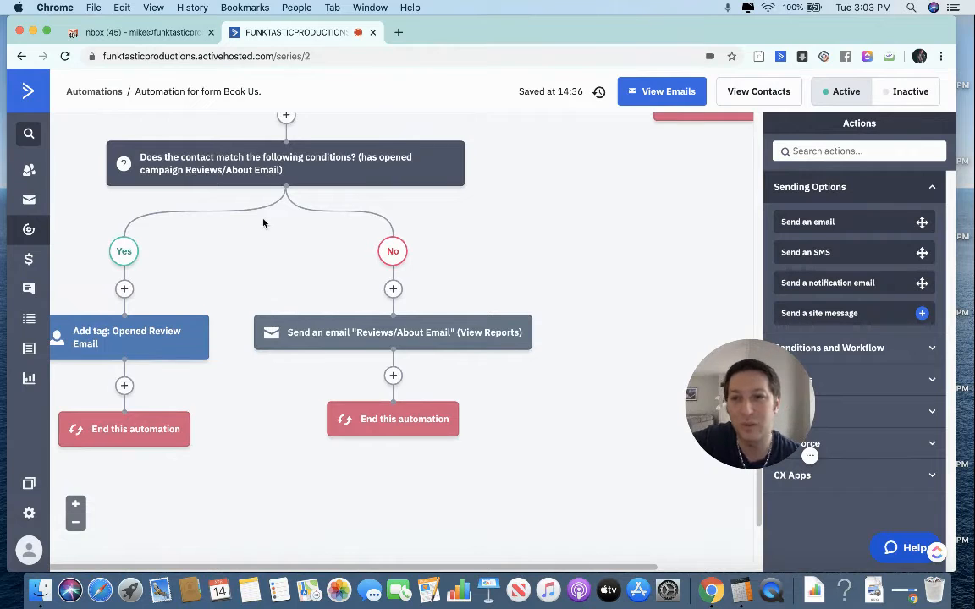
scroll(258, 225, up, 3)
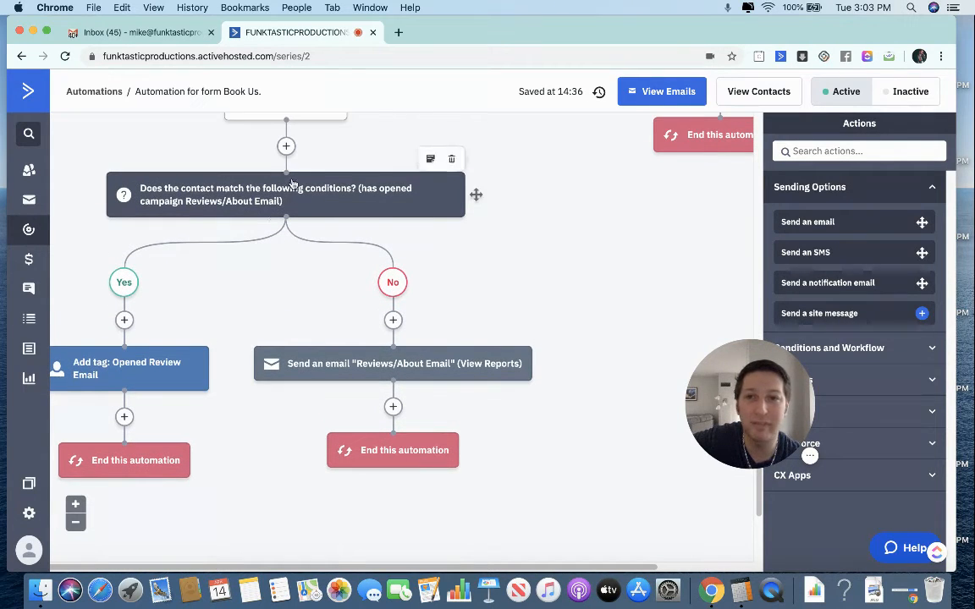
scroll(292, 184, up, 1)
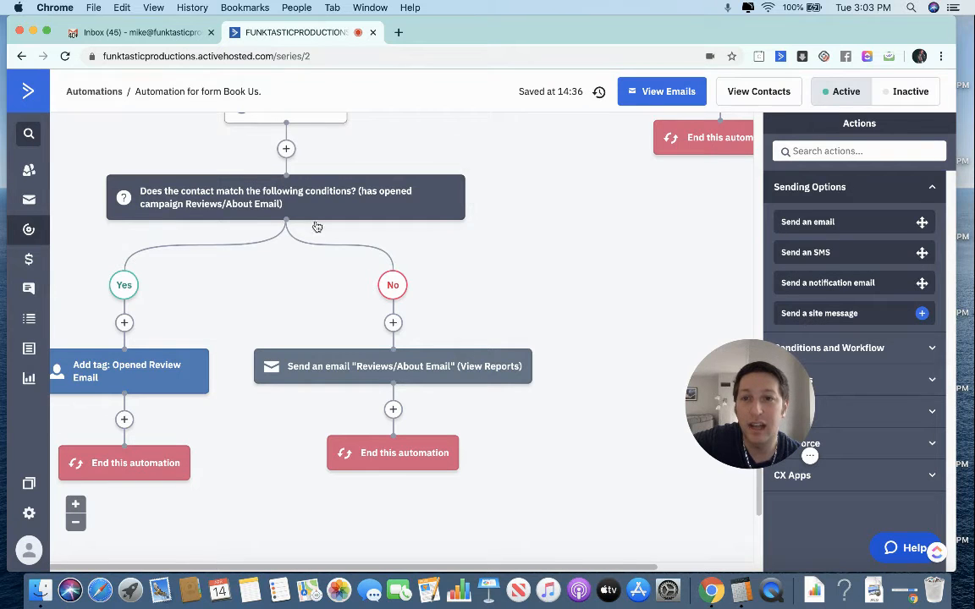
scroll(287, 227, up, 1)
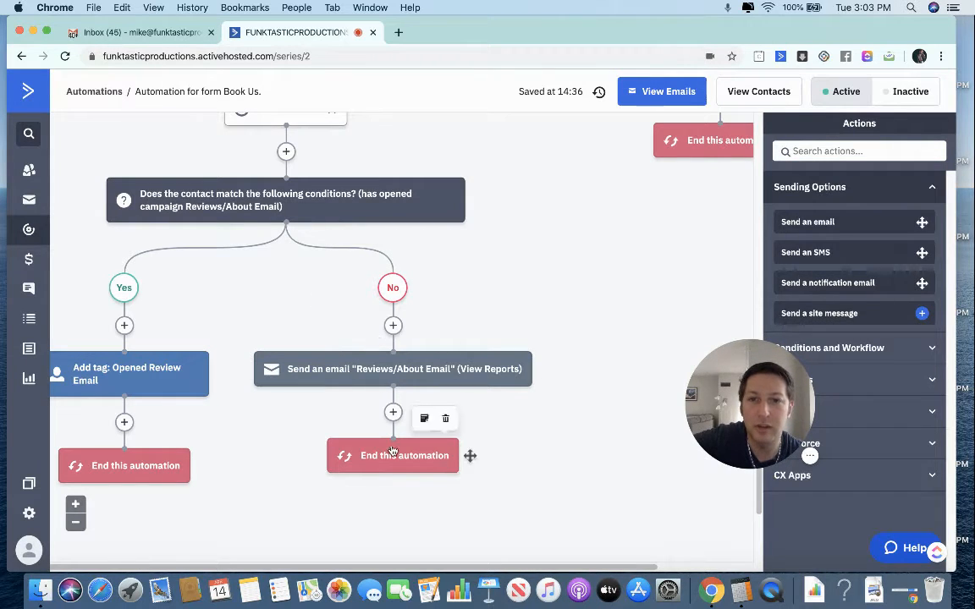
scroll(292, 405, up, 8)
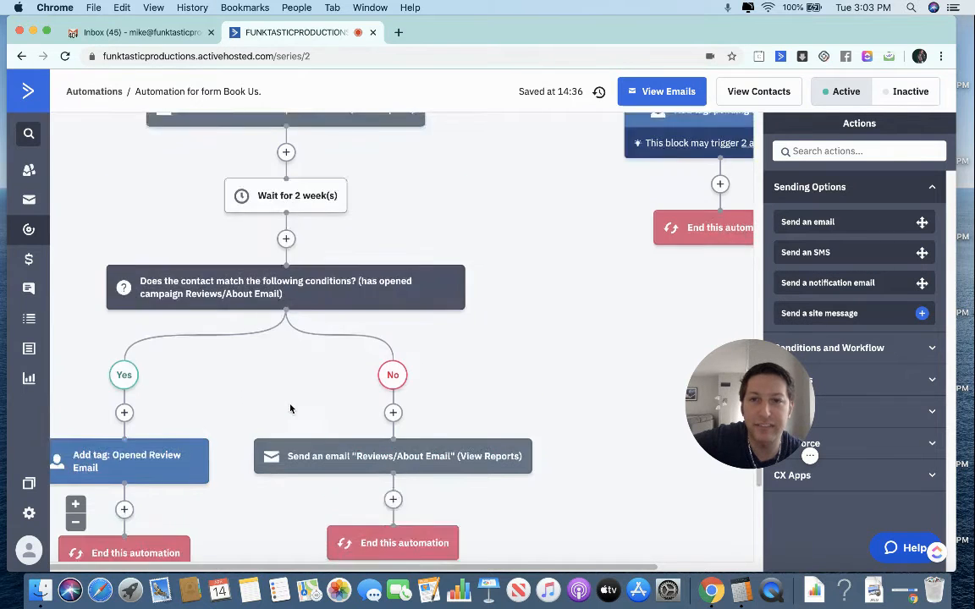
Step: Examine the No branch of the Type of Event condition, including its list unsubscribe, list subscribe, tag and end actions
scroll(385, 555, right, 3)
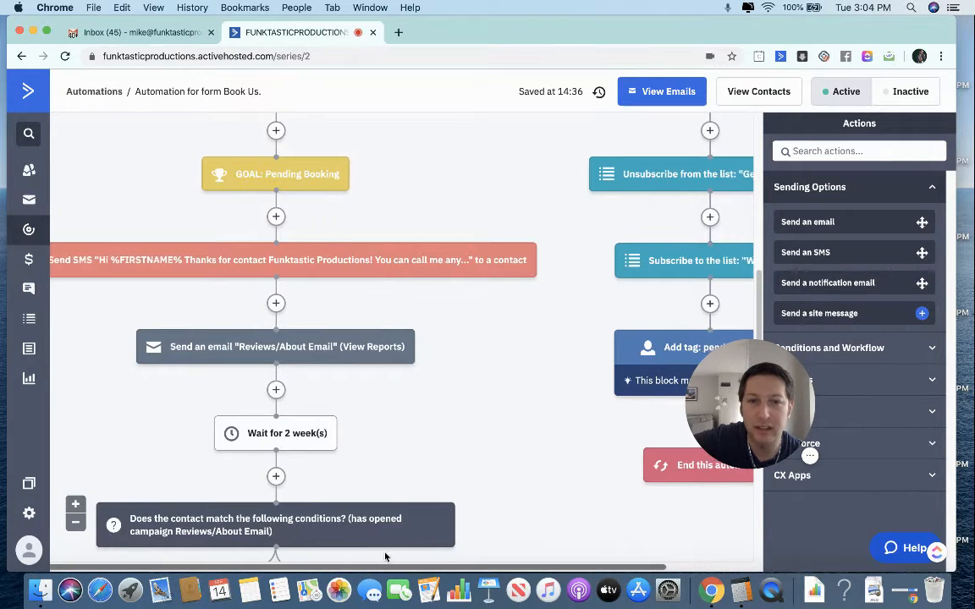
scroll(518, 533, up, 6)
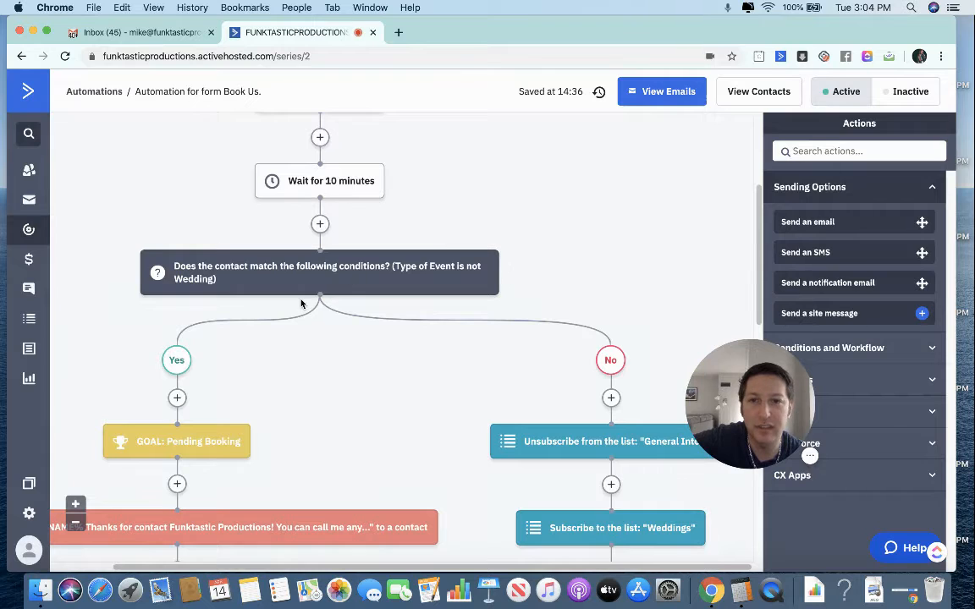
mouse_move(305, 282)
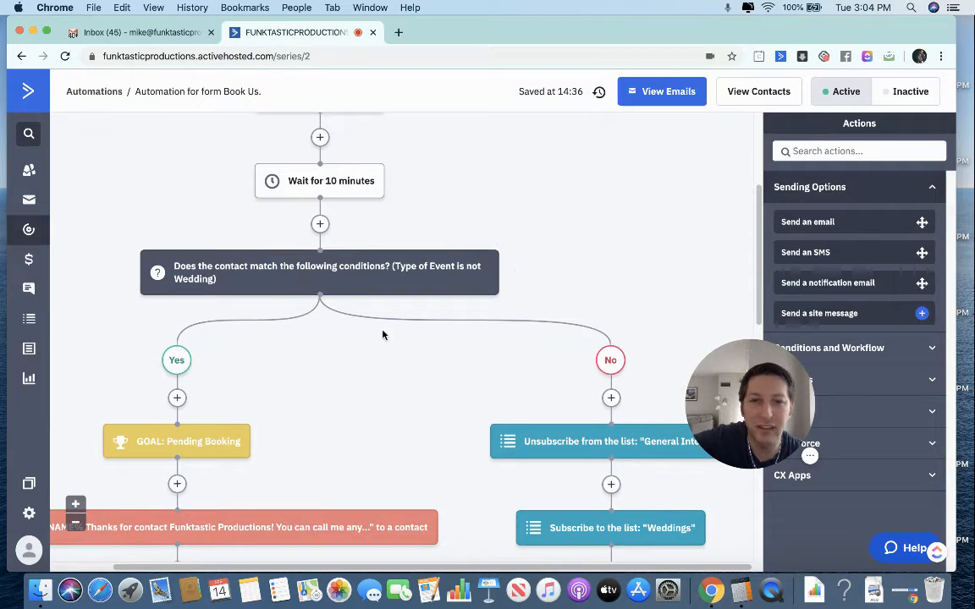
drag(742, 388, 681, 198)
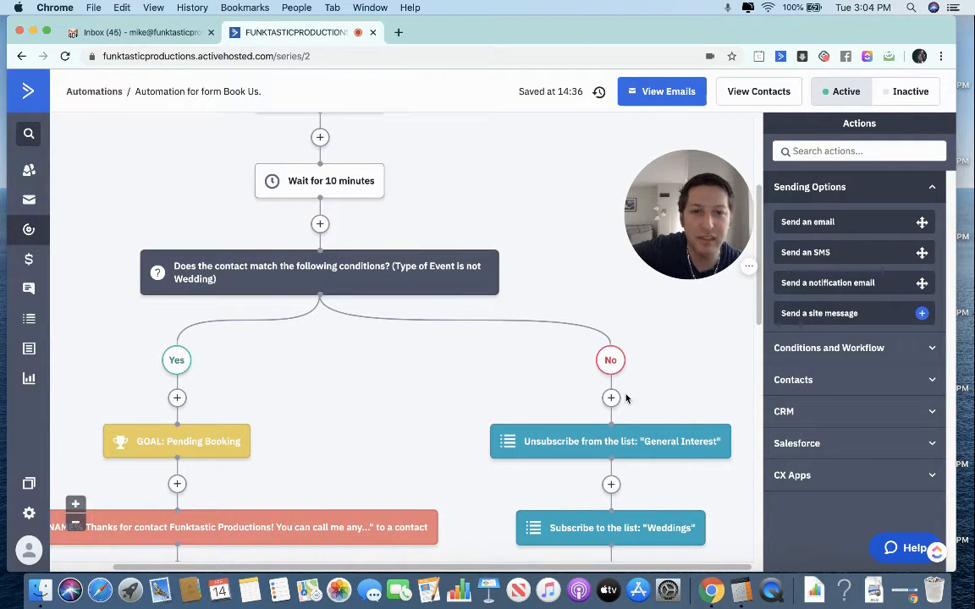
scroll(626, 397, down, 1)
mouse_move(625, 410)
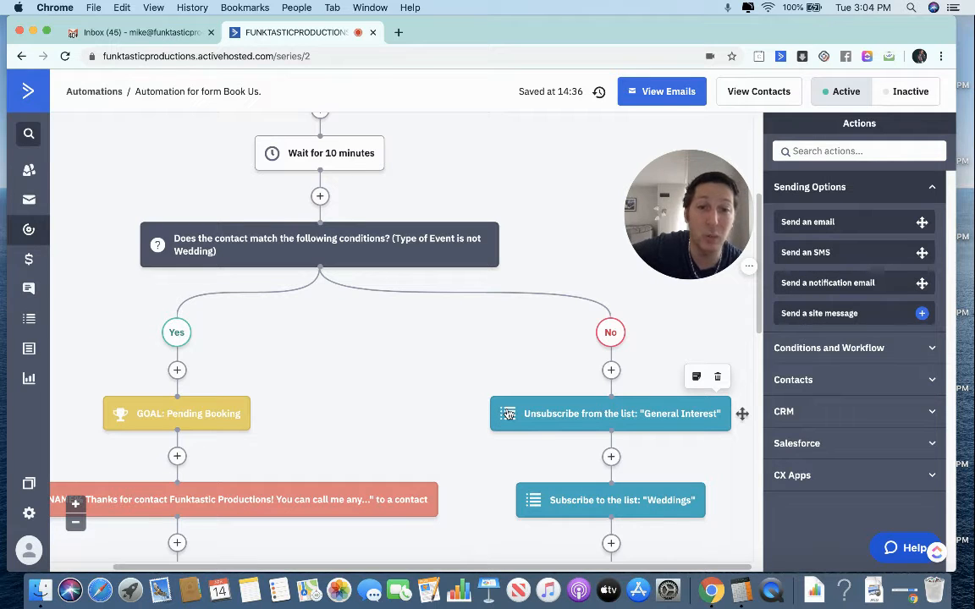
scroll(507, 413, down, 2)
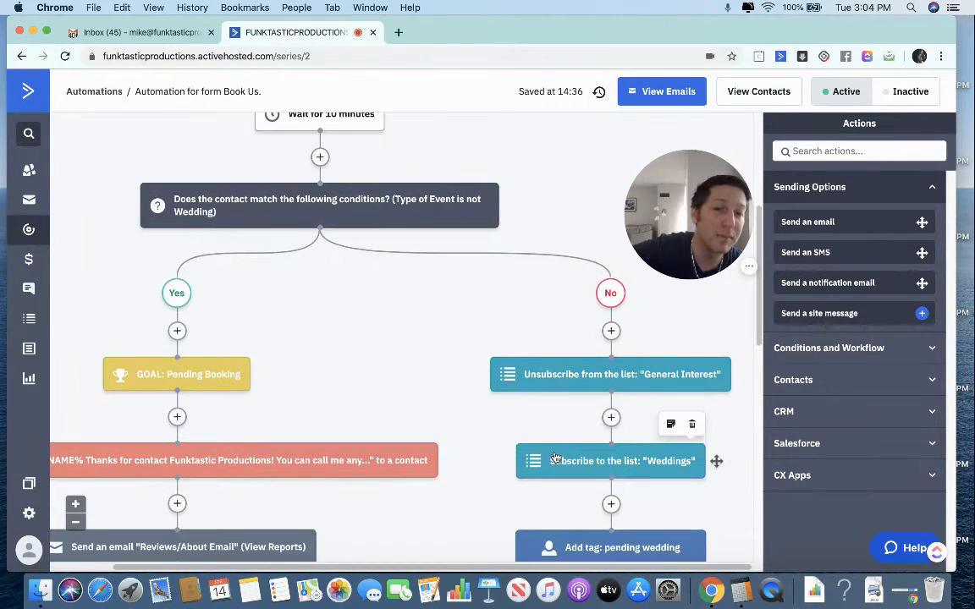
scroll(554, 458, down, 5)
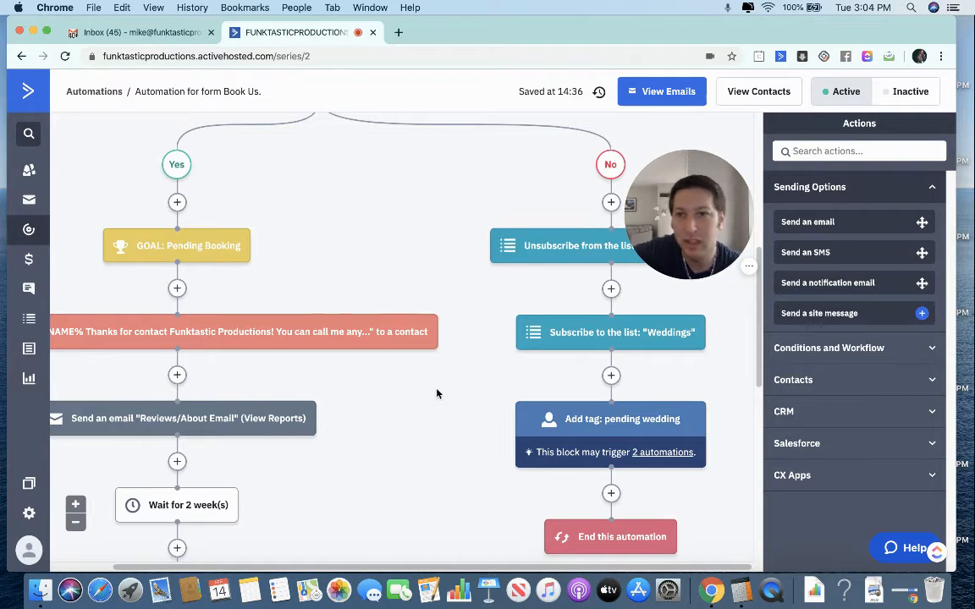
scroll(398, 415, up, 5)
scroll(403, 420, down, 15)
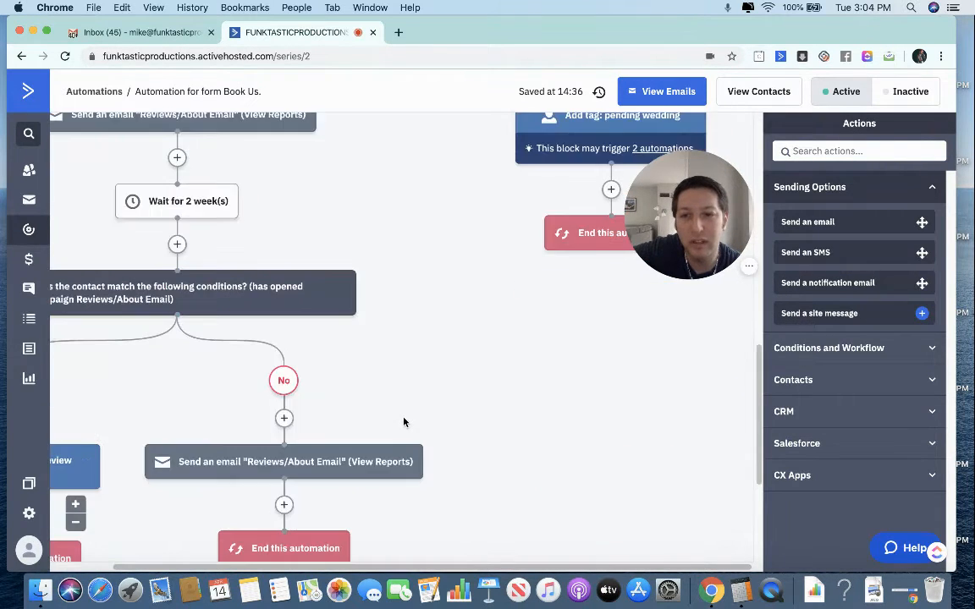
scroll(404, 421, up, 10)
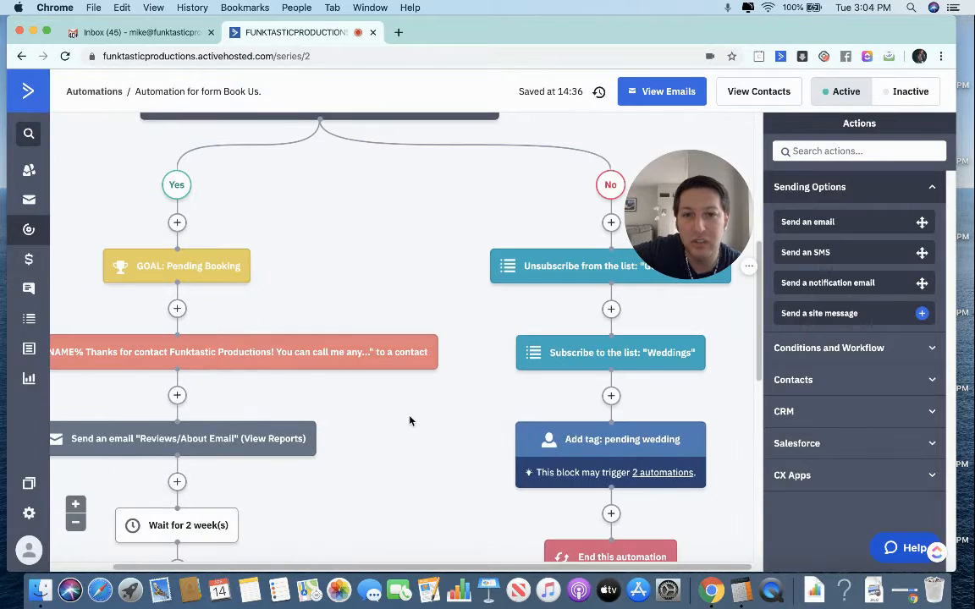
scroll(410, 420, up, 5)
scroll(412, 419, down, 2)
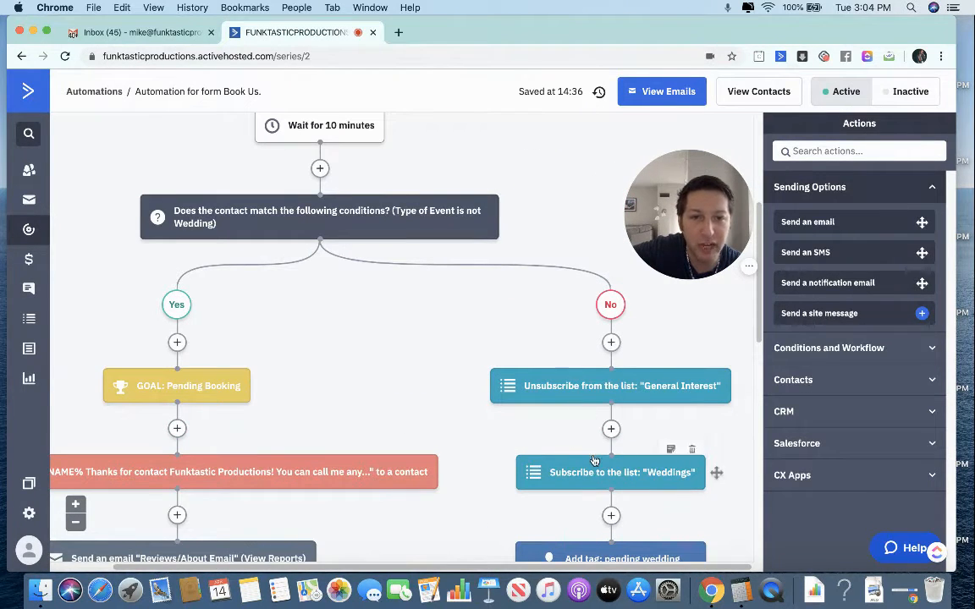
Step: View the contact actions available for a new action at the start of the No branch, without adding one
click(611, 343)
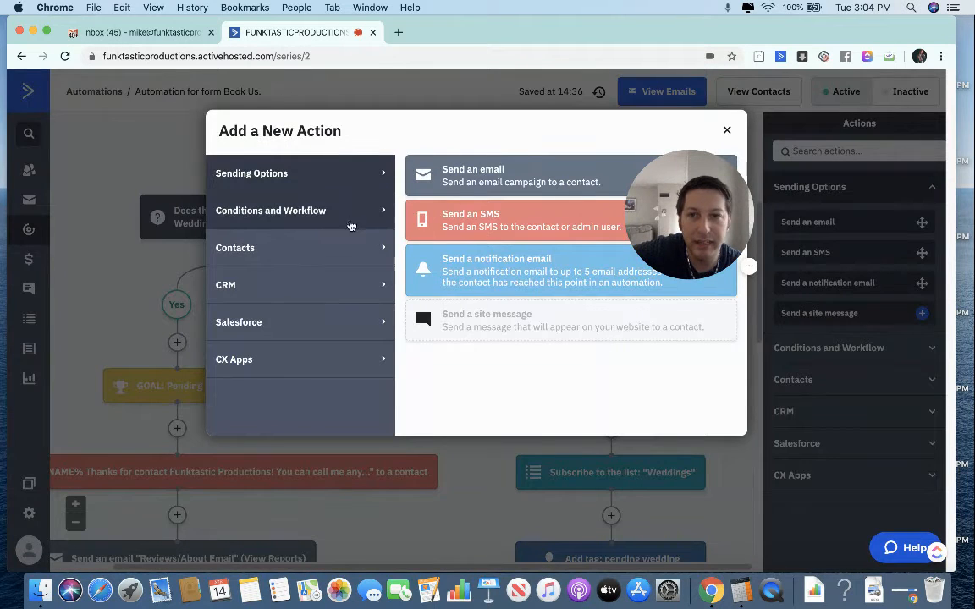
click(328, 258)
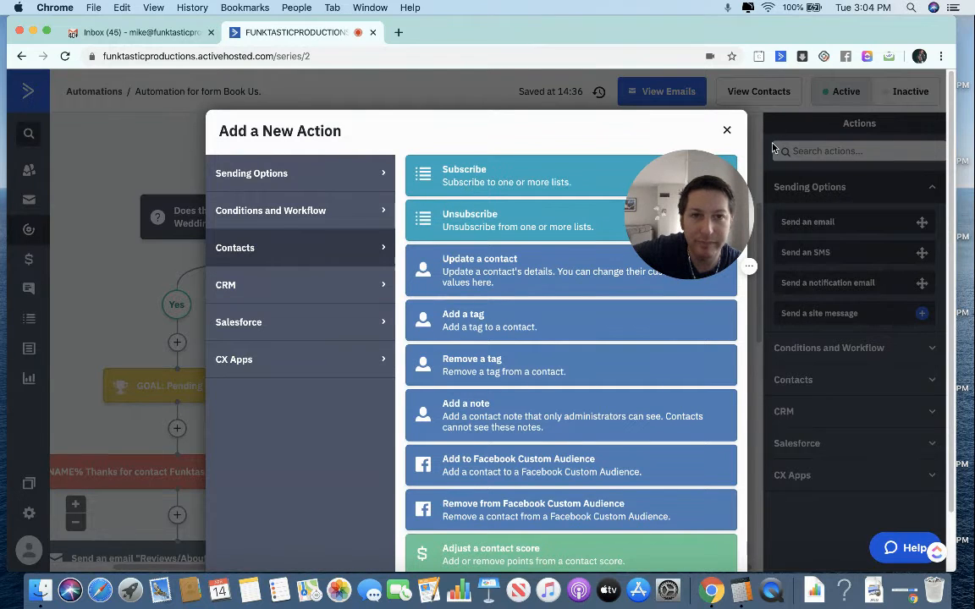
click(728, 130)
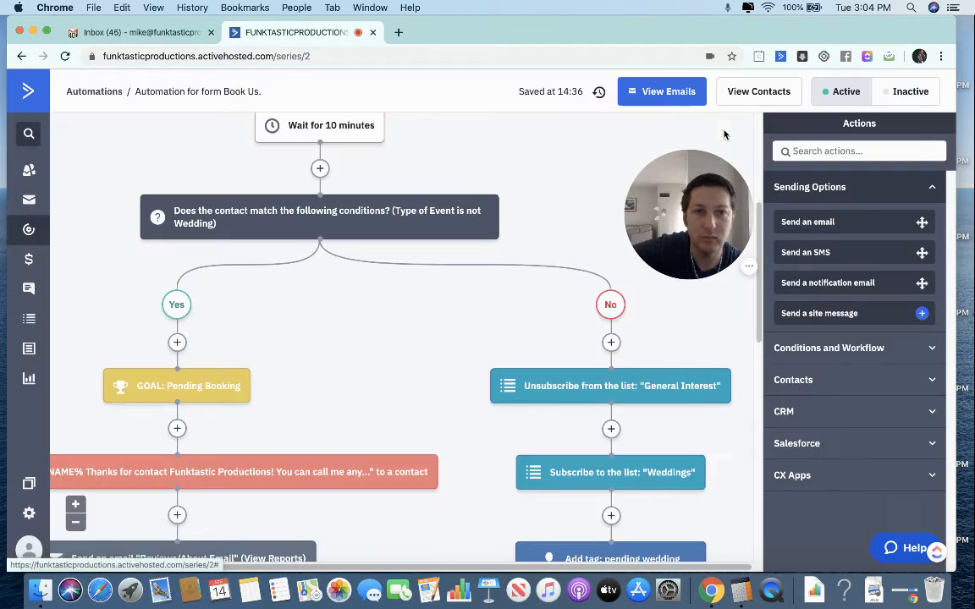
Step: Review the Yes and No branches of the Type of Event condition, including the Weddings list subscription and pending wedding tag
scroll(607, 398, down, 5)
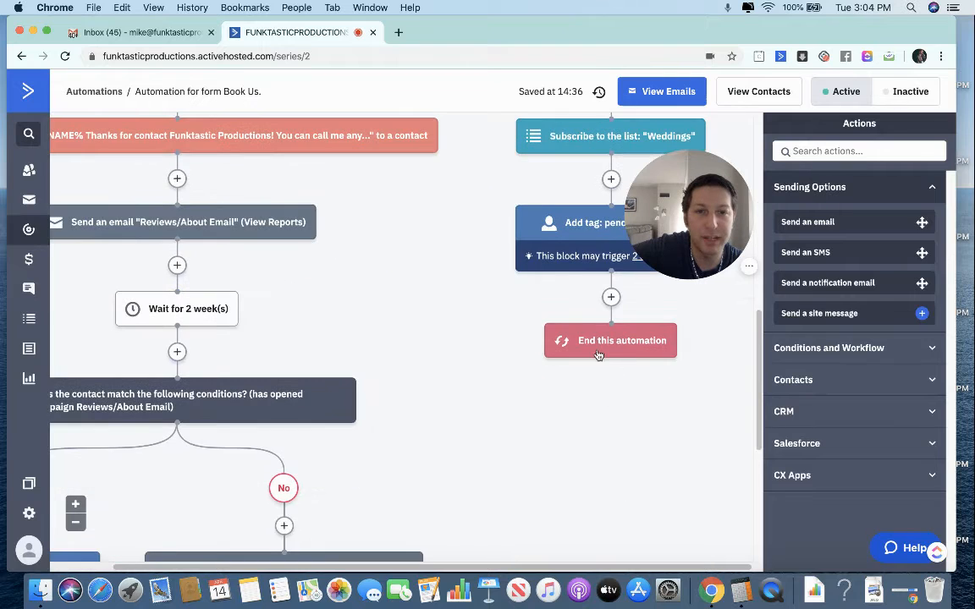
scroll(490, 420, up, 2)
scroll(491, 420, up, 5)
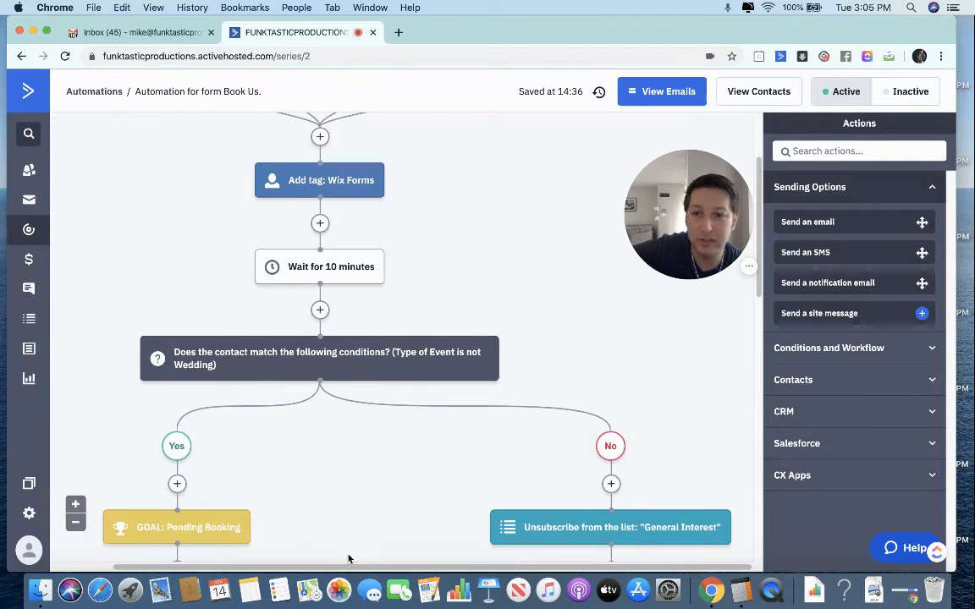
scroll(326, 566, left, 2)
scroll(321, 525, down, 3)
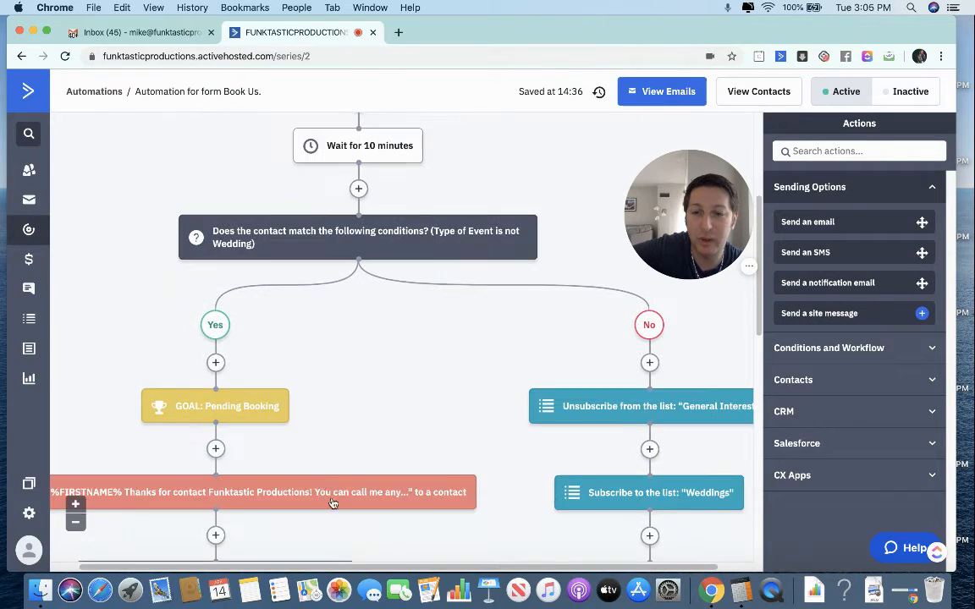
scroll(312, 494, down, 7)
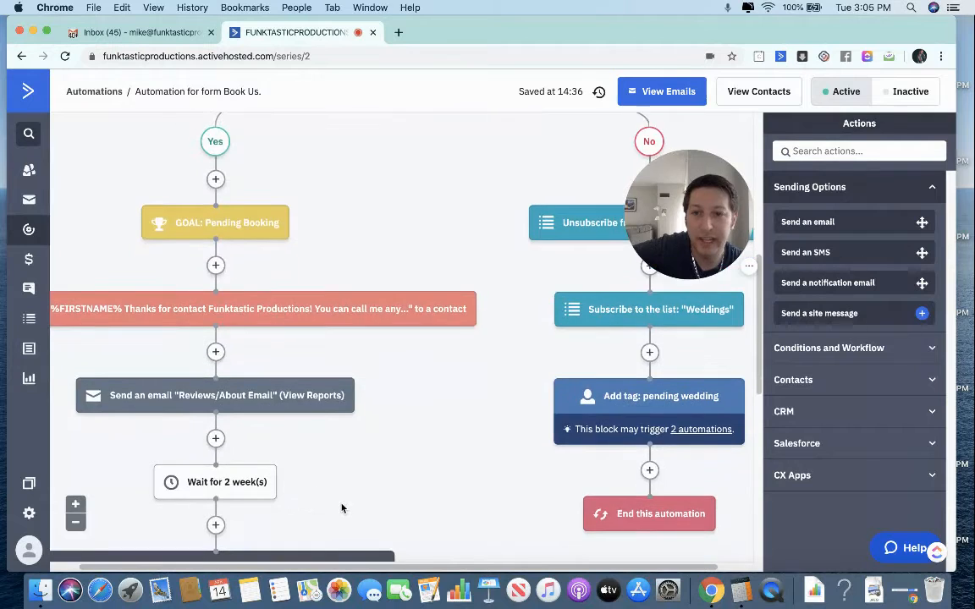
scroll(342, 508, up, 8)
scroll(339, 507, down, 5)
scroll(339, 507, up, 5)
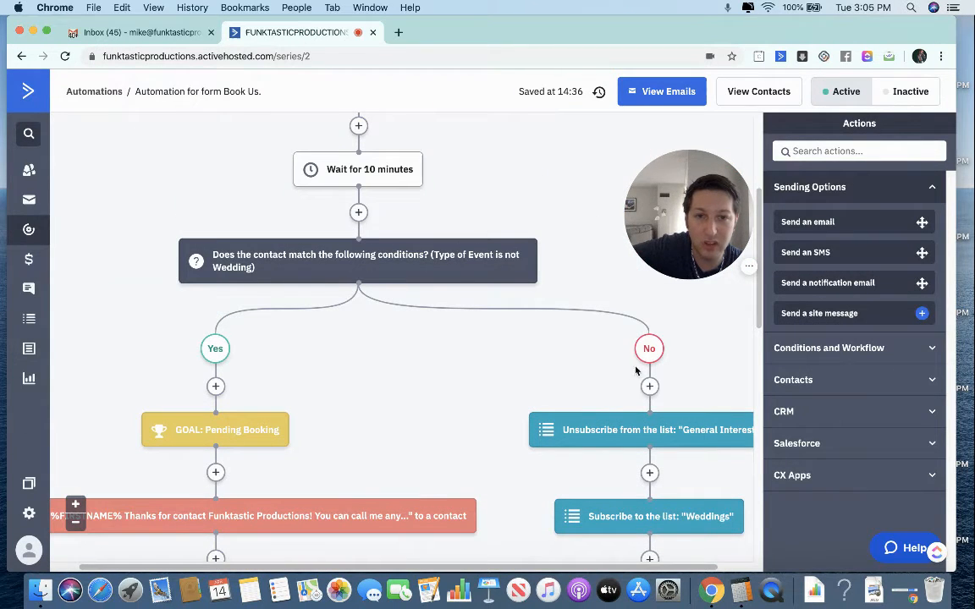
scroll(635, 370, down, 2)
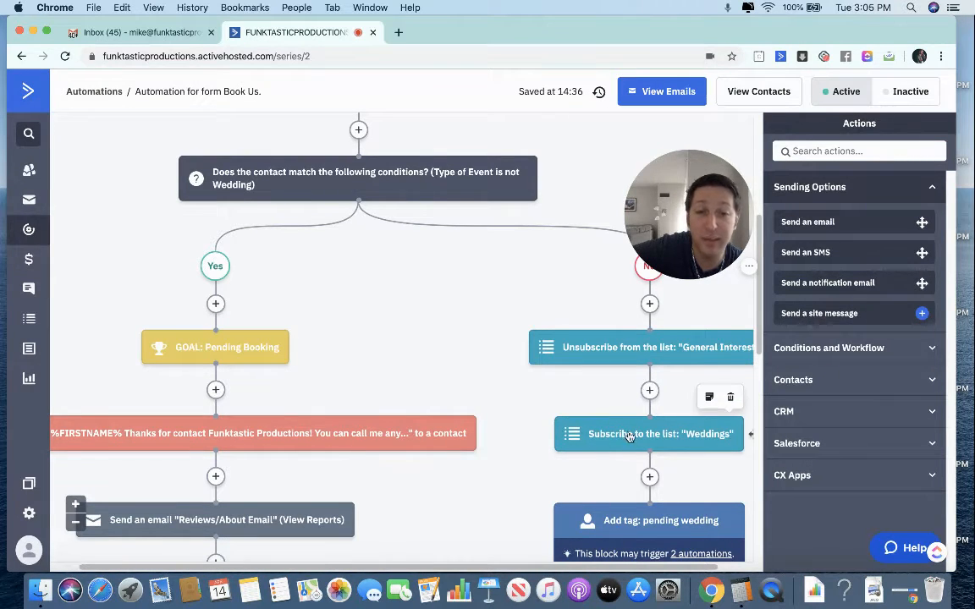
scroll(628, 435, down, 2)
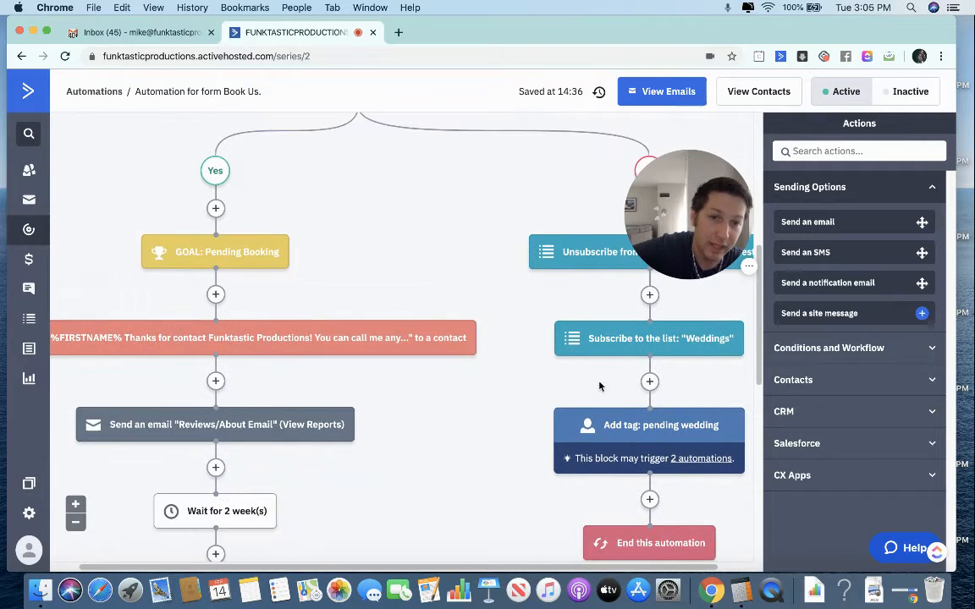
scroll(572, 273, up, 1)
scroll(569, 284, down, 1)
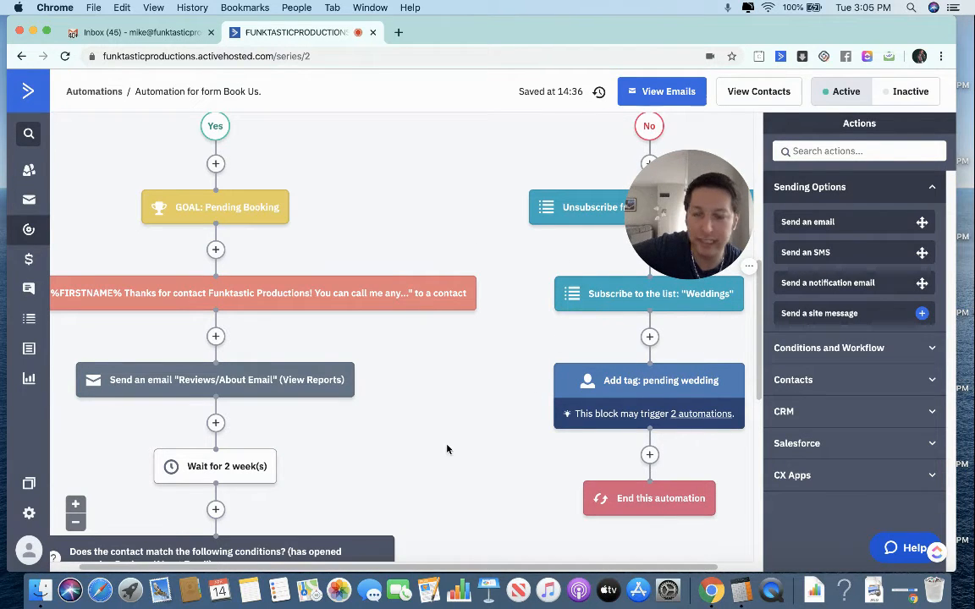
Step: Return to the list of automations
click(34, 241)
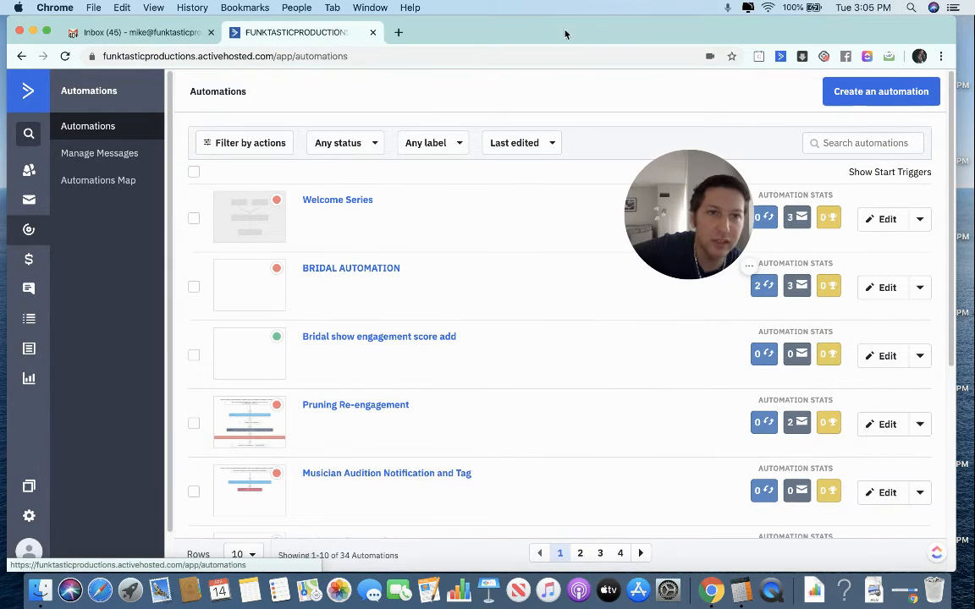
click(849, 93)
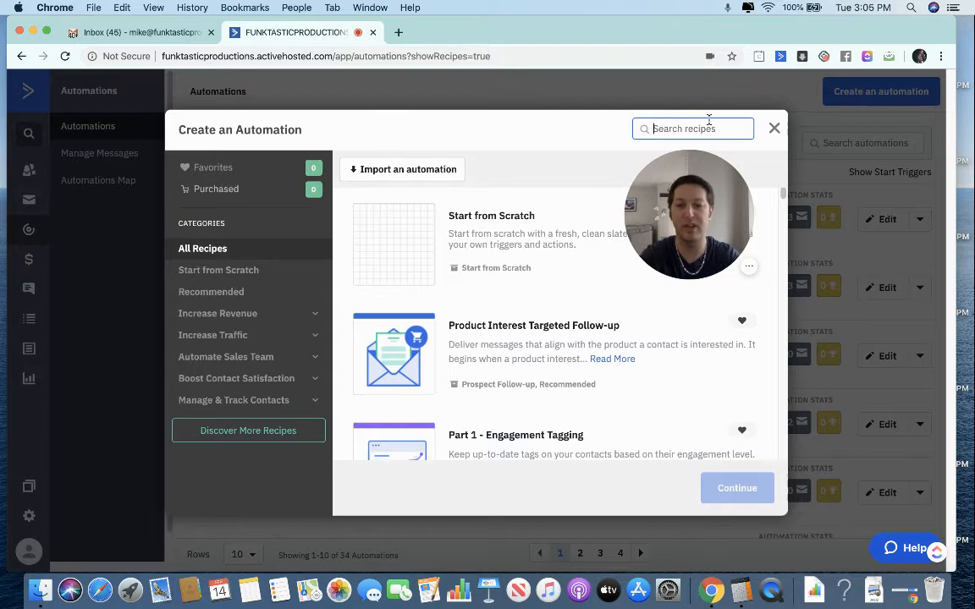
text(welcome)
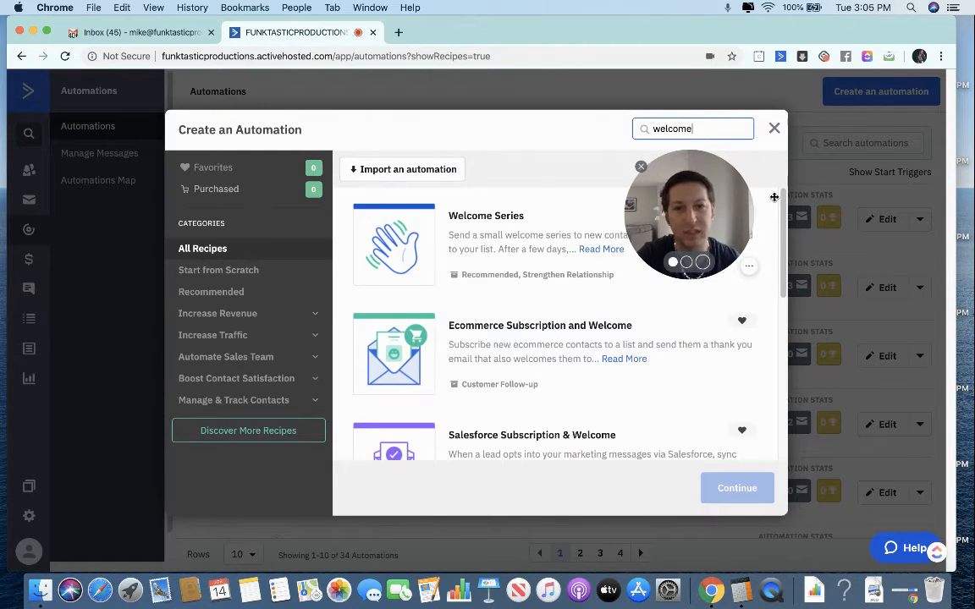
drag(774, 197, 839, 185)
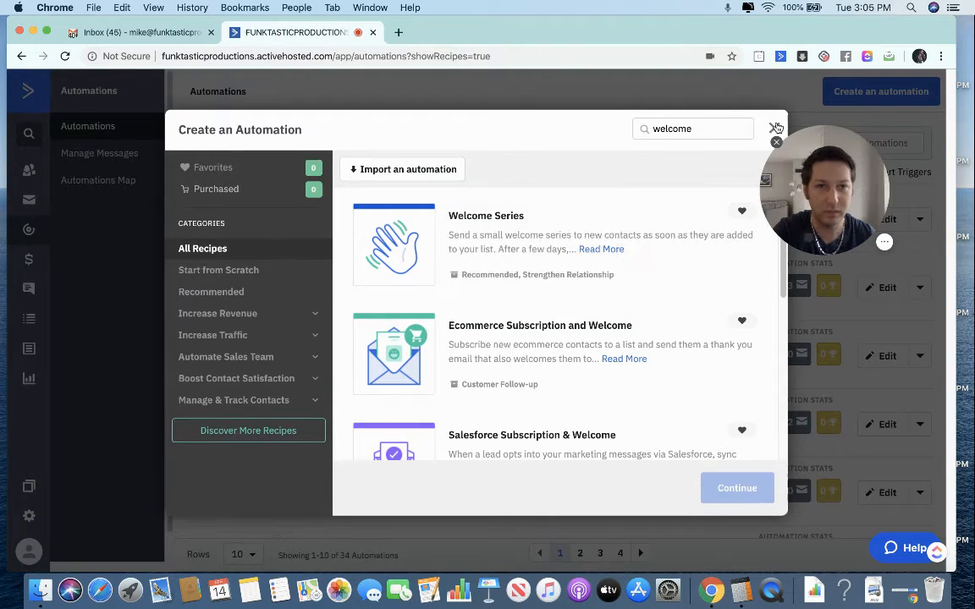
click(684, 221)
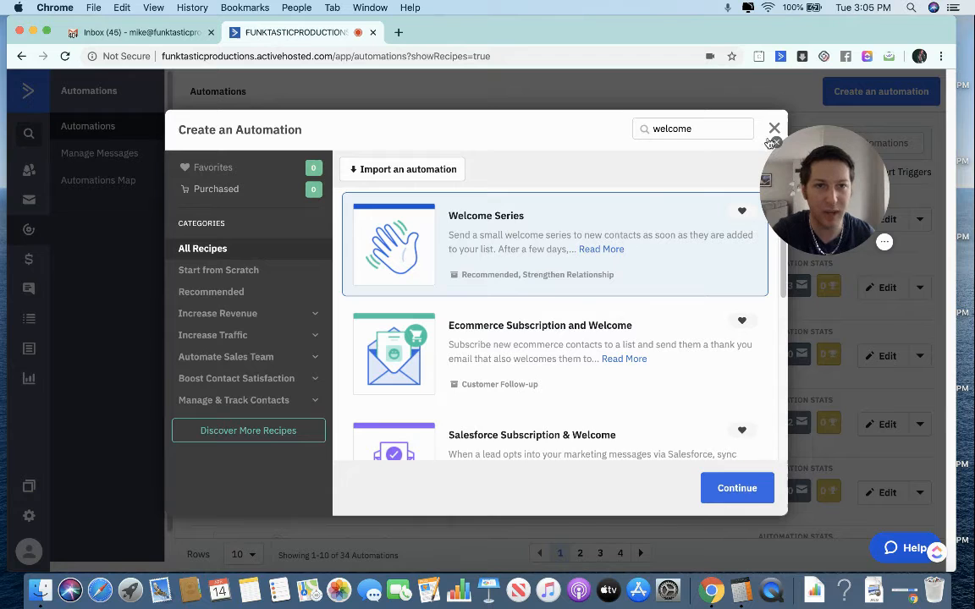
drag(808, 143, 833, 172)
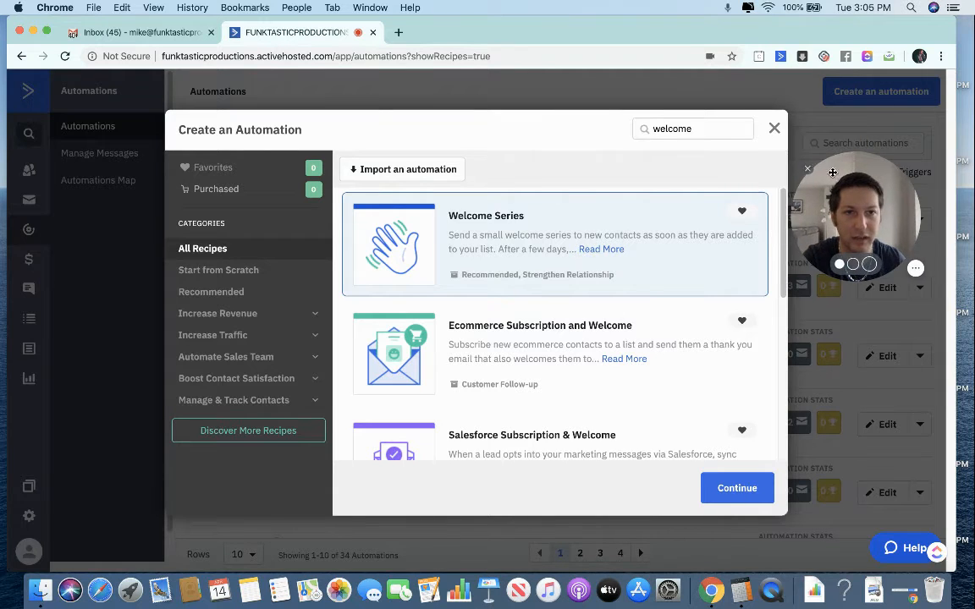
click(774, 130)
Step: Search the existing automations for "welcome" and open the active Welcome Series automation
click(850, 143)
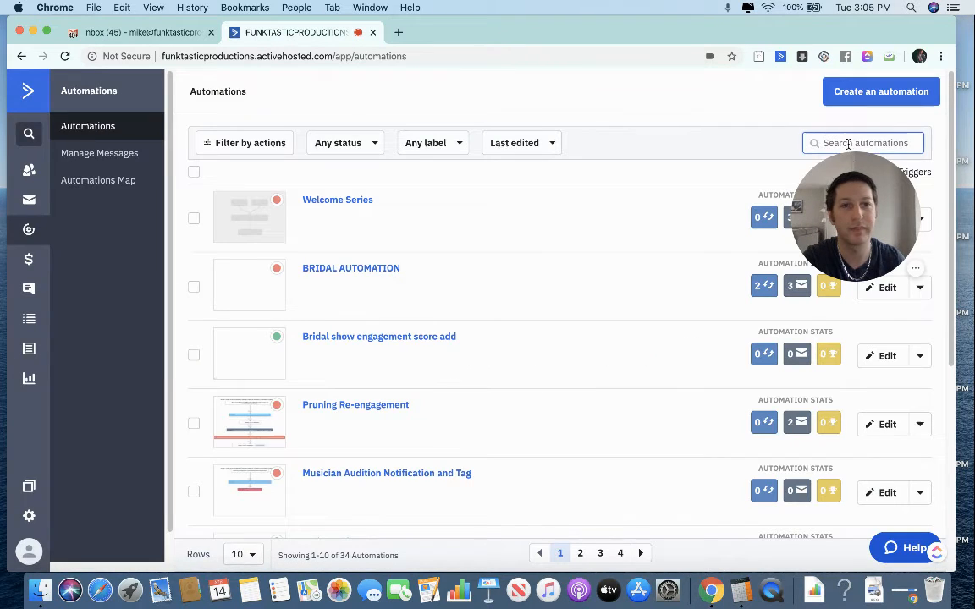
text(welcome)
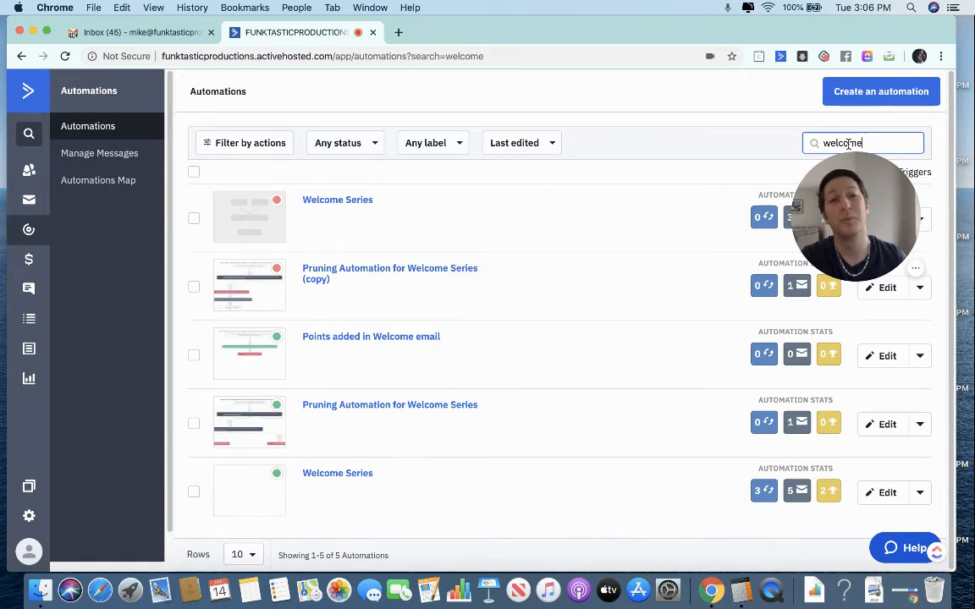
click(359, 474)
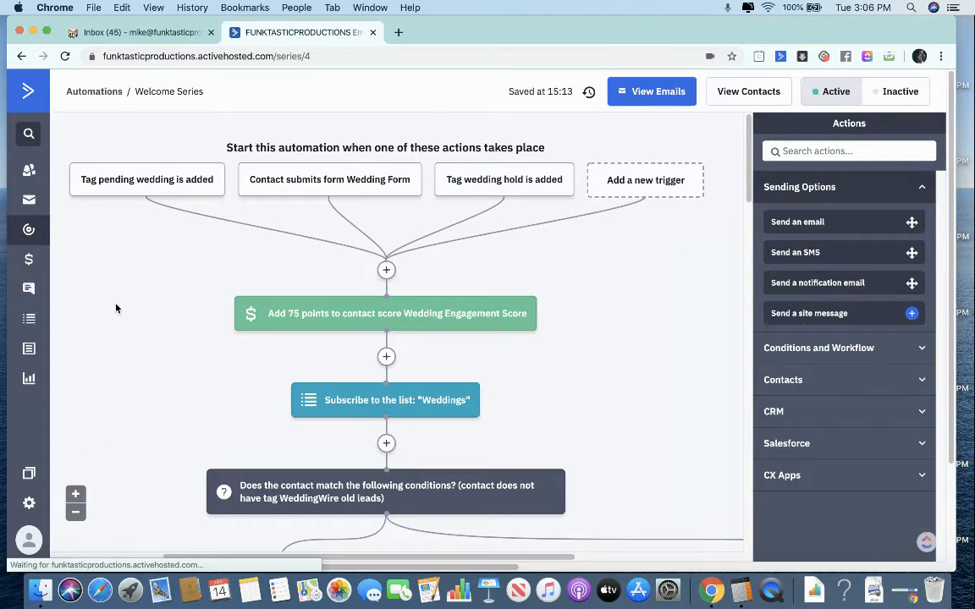
Step: Check the pending wedding tag trigger's settings without saving, and examine the score, list and condition blocks below the triggers
click(144, 188)
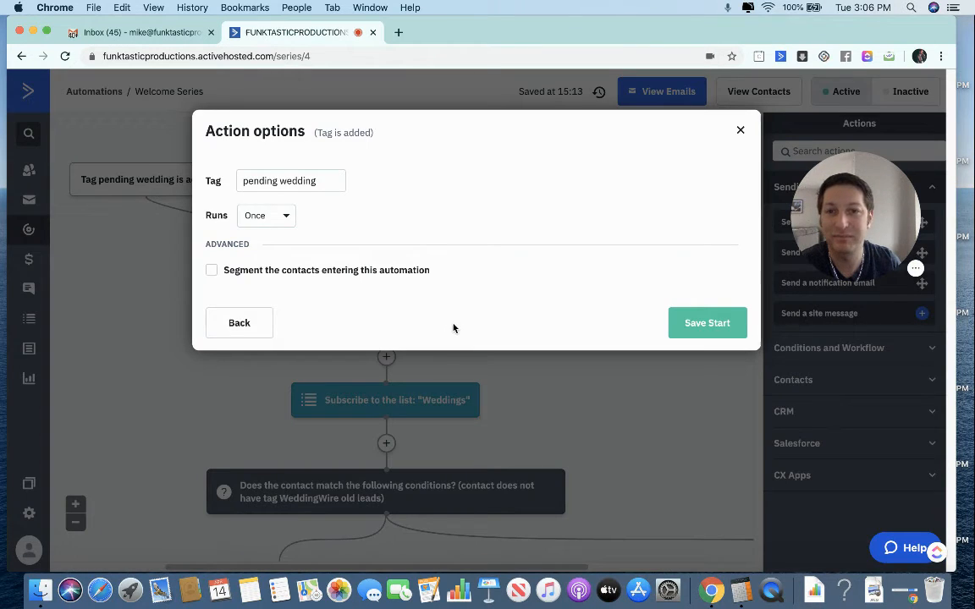
click(737, 137)
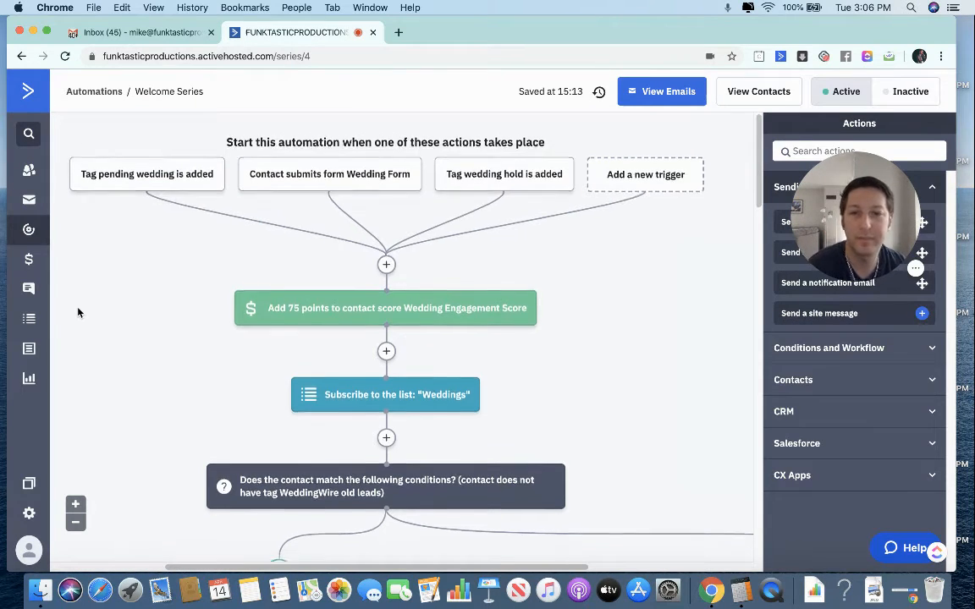
scroll(77, 312, down, 5)
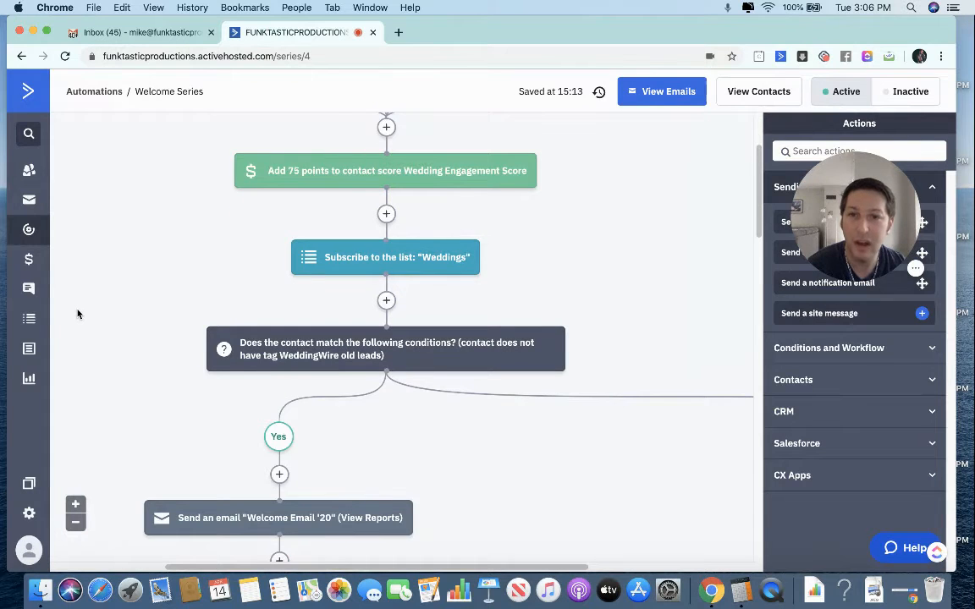
scroll(77, 312, up, 5)
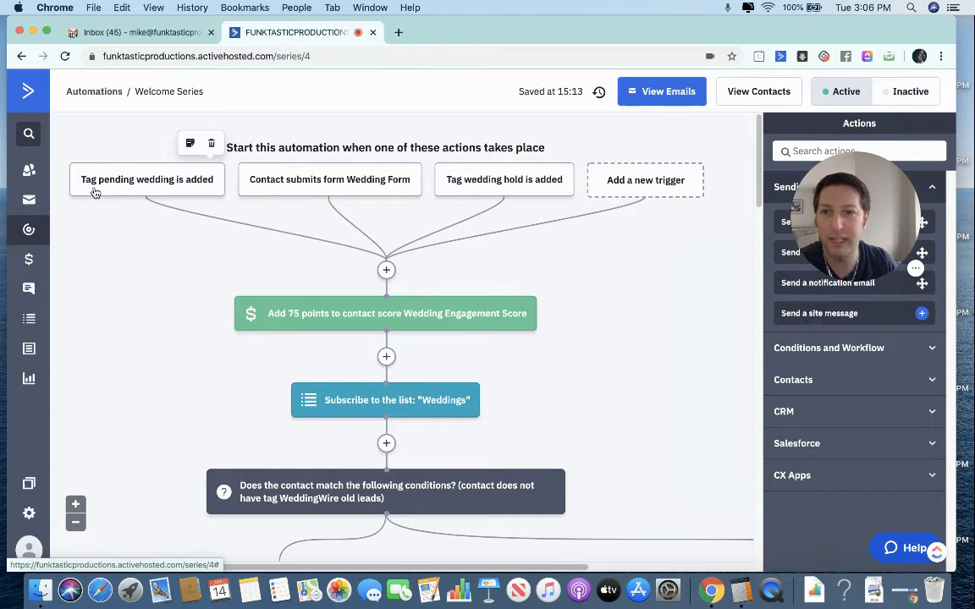
scroll(327, 282, down, 2)
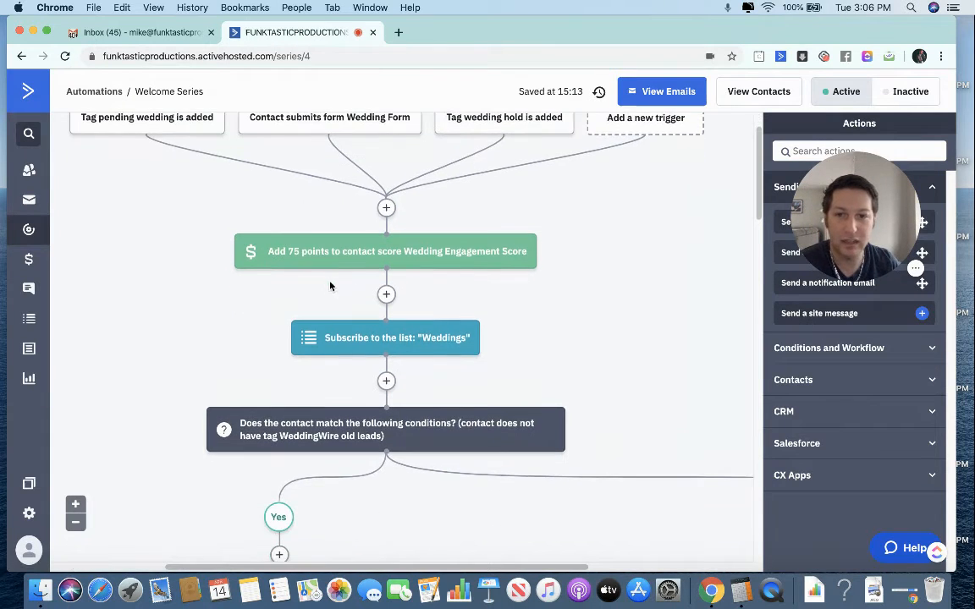
scroll(330, 356, down, 3)
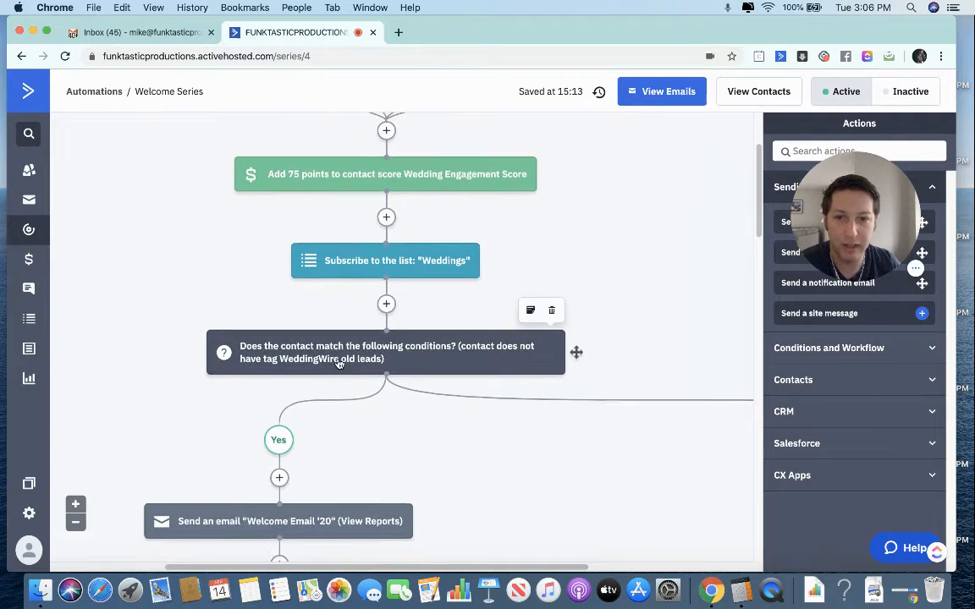
Step: Examine the Welcome Series' emails, SMS messages, waits and goal across the Yes and No branches, and return to its triggers
click(75, 522)
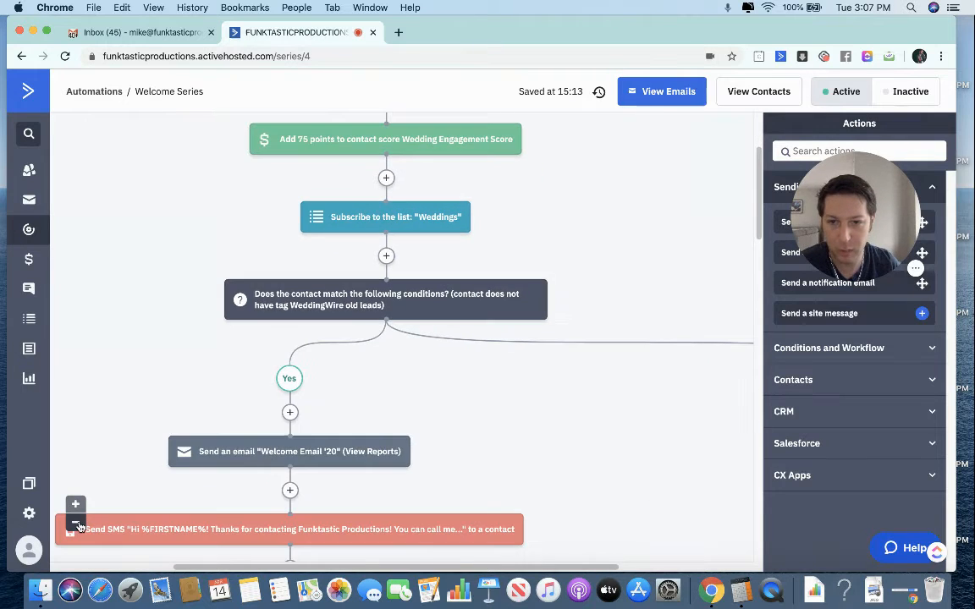
click(77, 522)
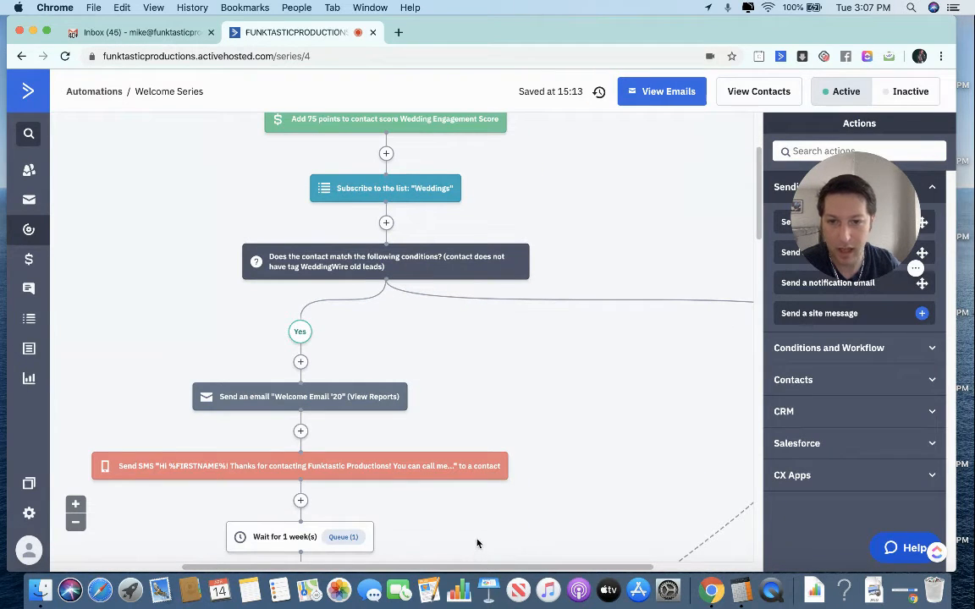
drag(479, 566, 449, 557)
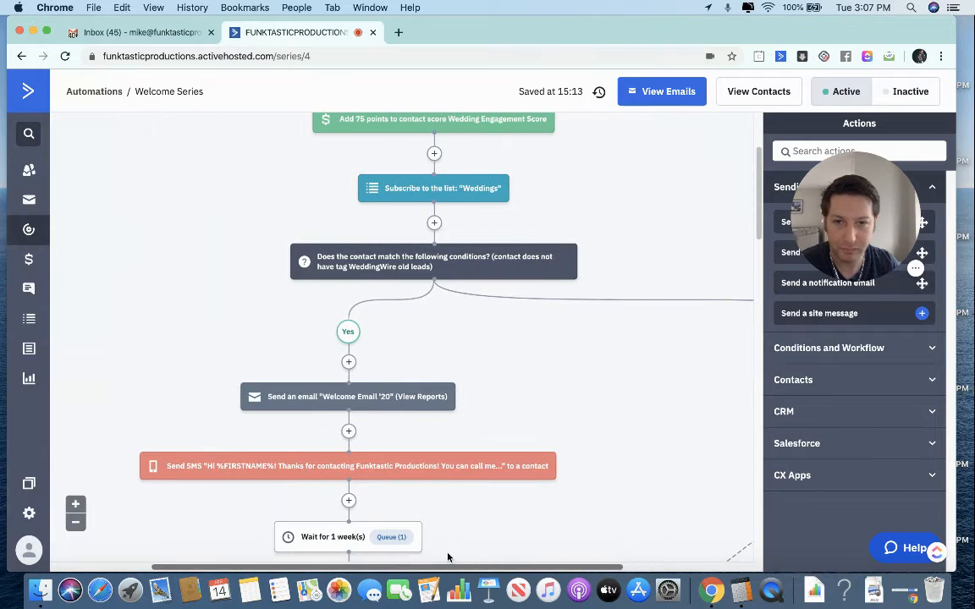
scroll(618, 444, down, 5)
scroll(619, 444, down, 5)
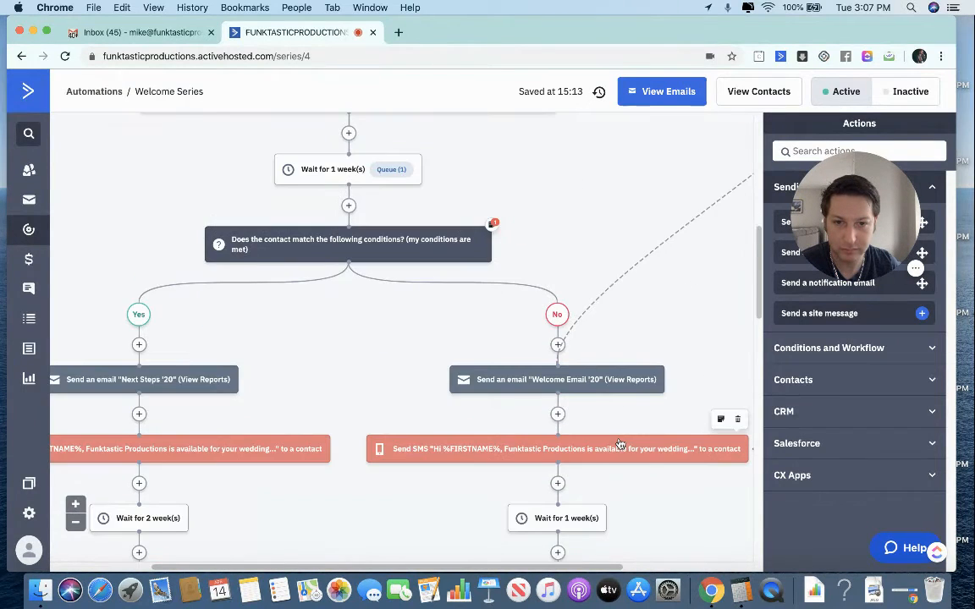
scroll(616, 447, up, 2)
scroll(615, 449, down, 2)
scroll(613, 447, down, 6)
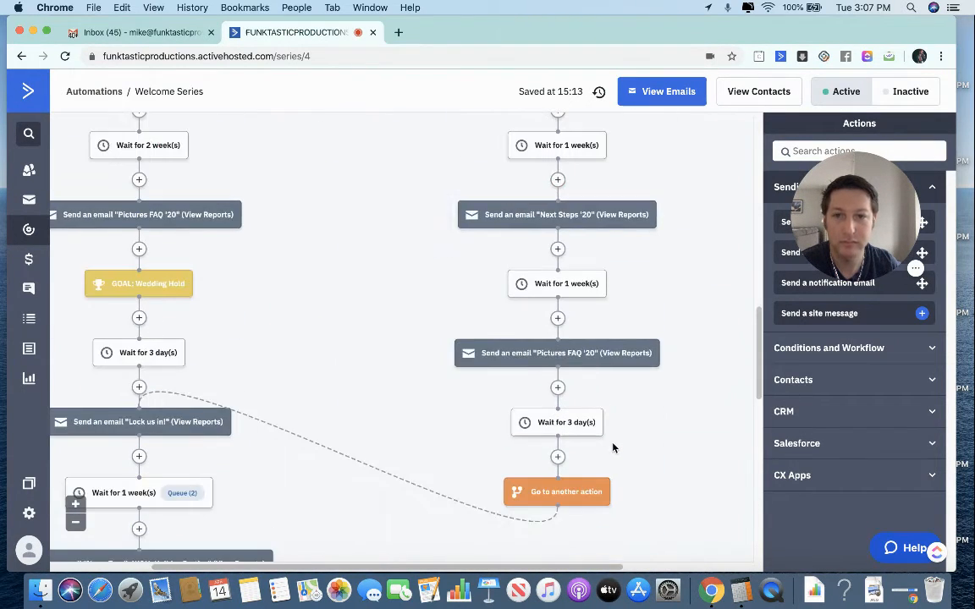
scroll(618, 443, up, 1)
scroll(618, 443, up, 6)
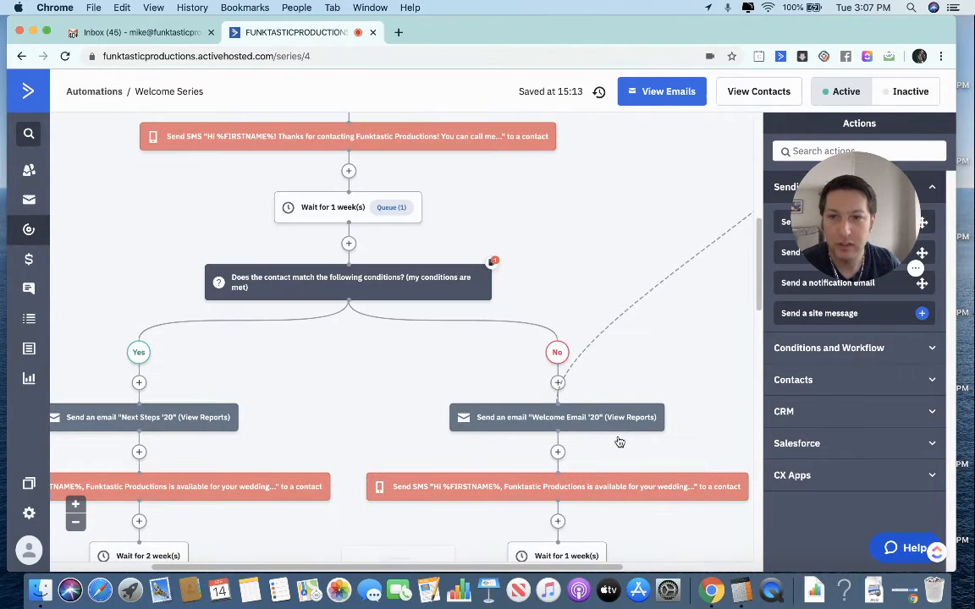
scroll(392, 407, up, 1)
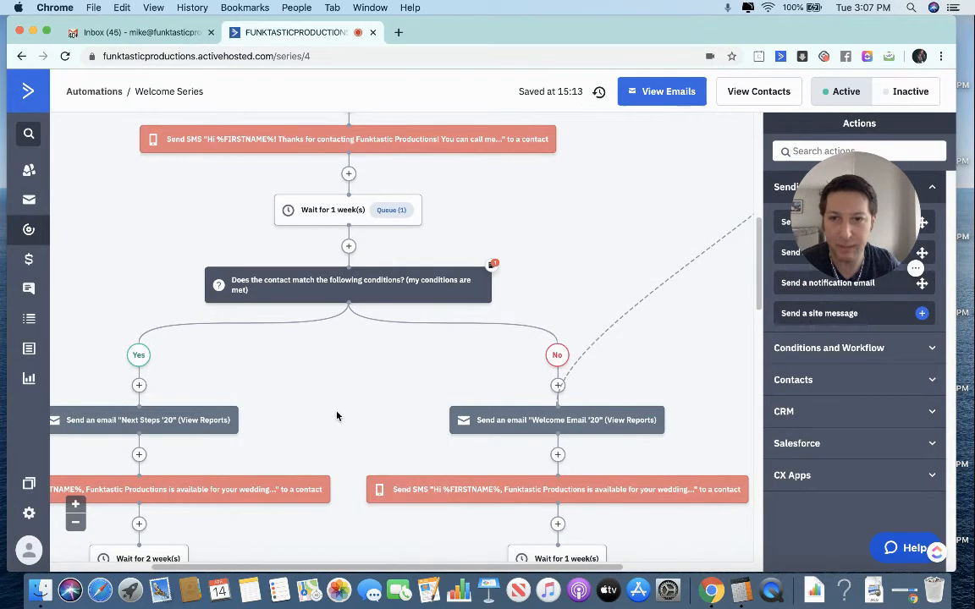
scroll(342, 412, up, 10)
scroll(351, 410, up, 2)
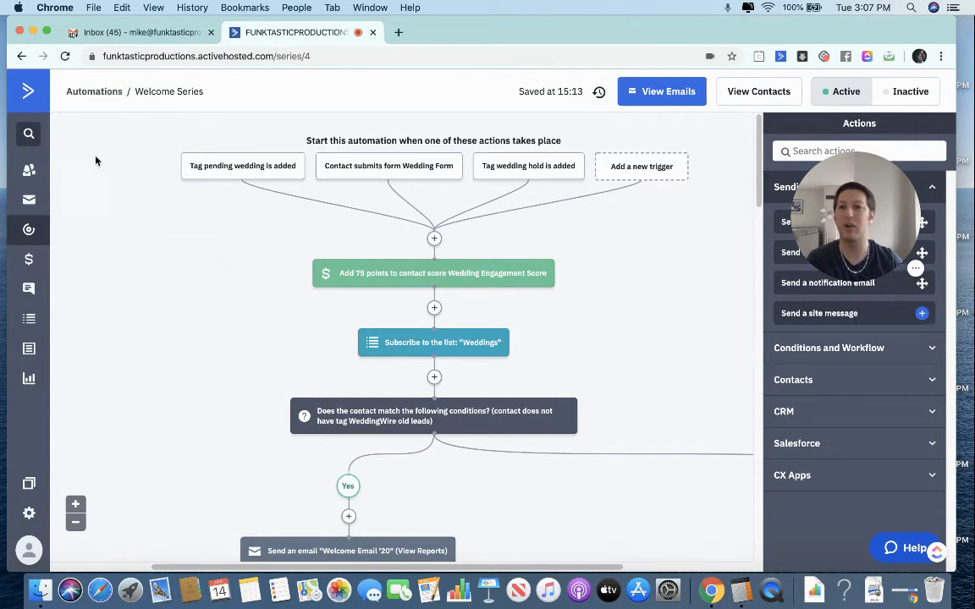
Step: Open the Wedding Engagement Score among the contact scoring rules and examine its rule for contacts currently in the Welcome Series automation
click(16, 174)
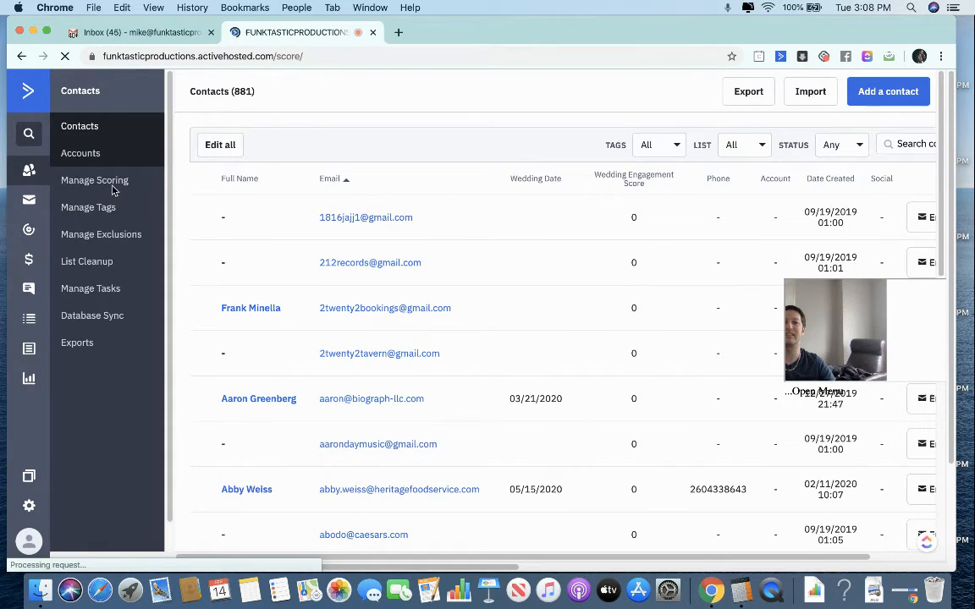
click(112, 190)
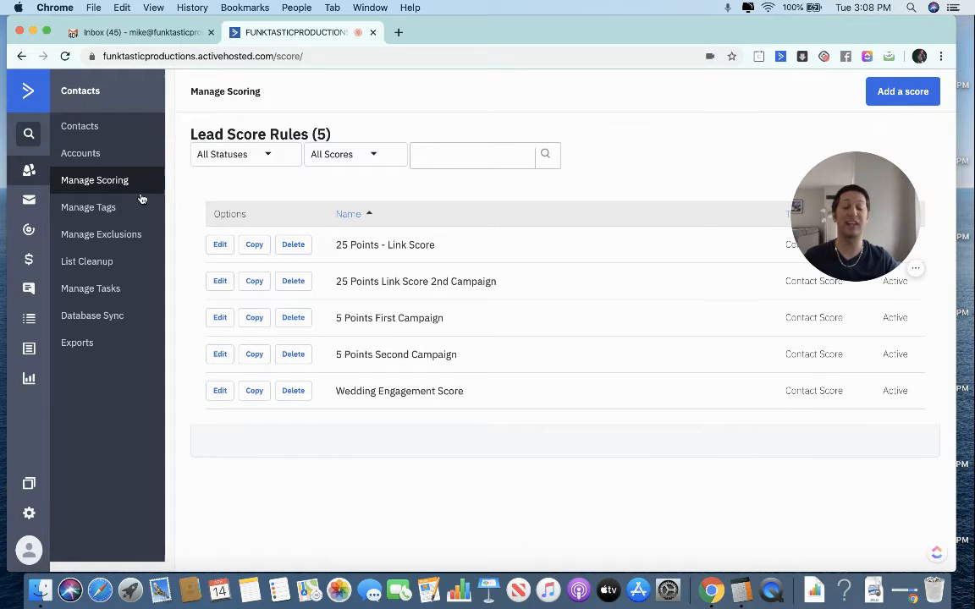
drag(847, 231, 720, 155)
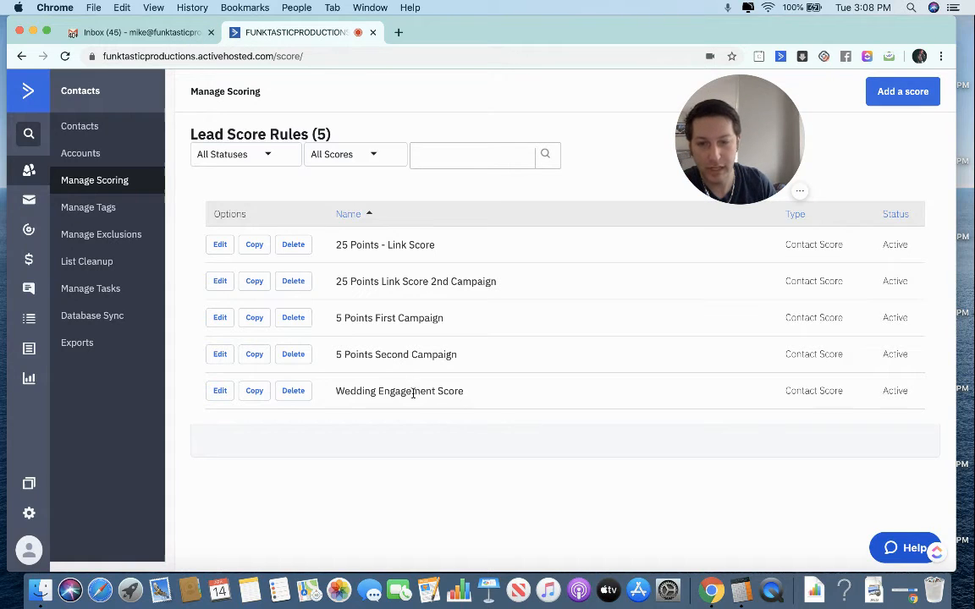
click(223, 395)
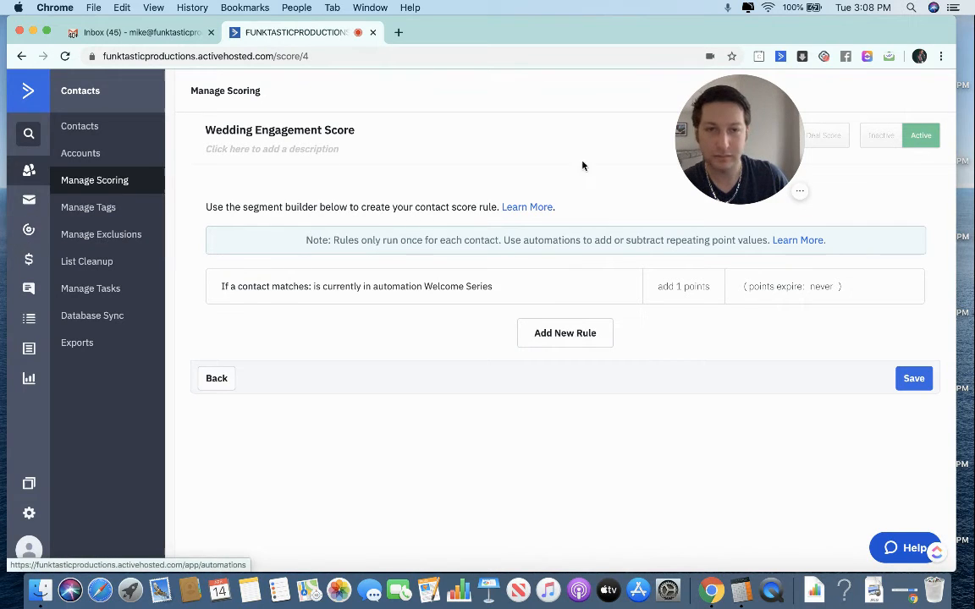
click(458, 292)
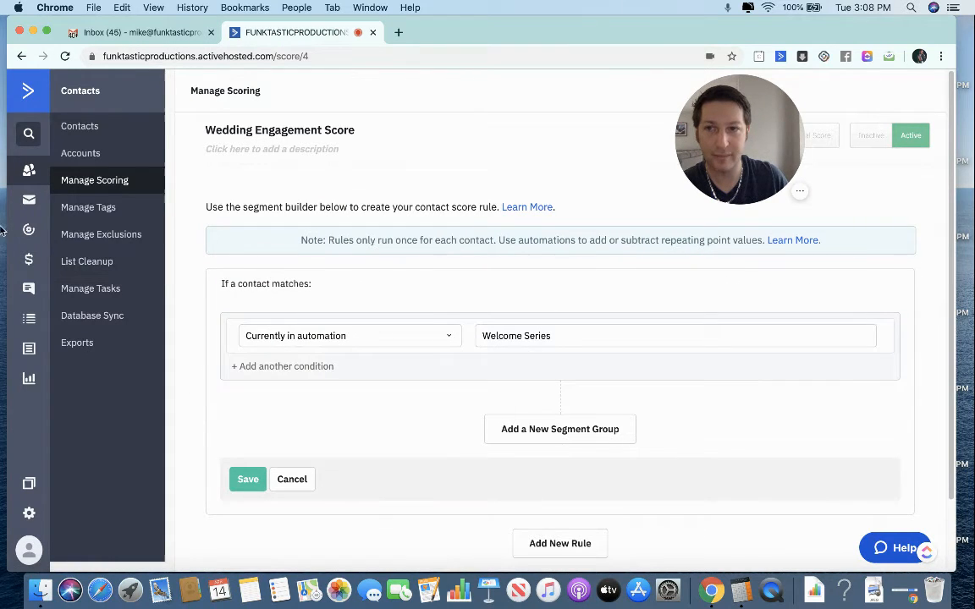
Step: Go back to the automations, search for "welcome" and open the active Welcome Series automation
click(33, 244)
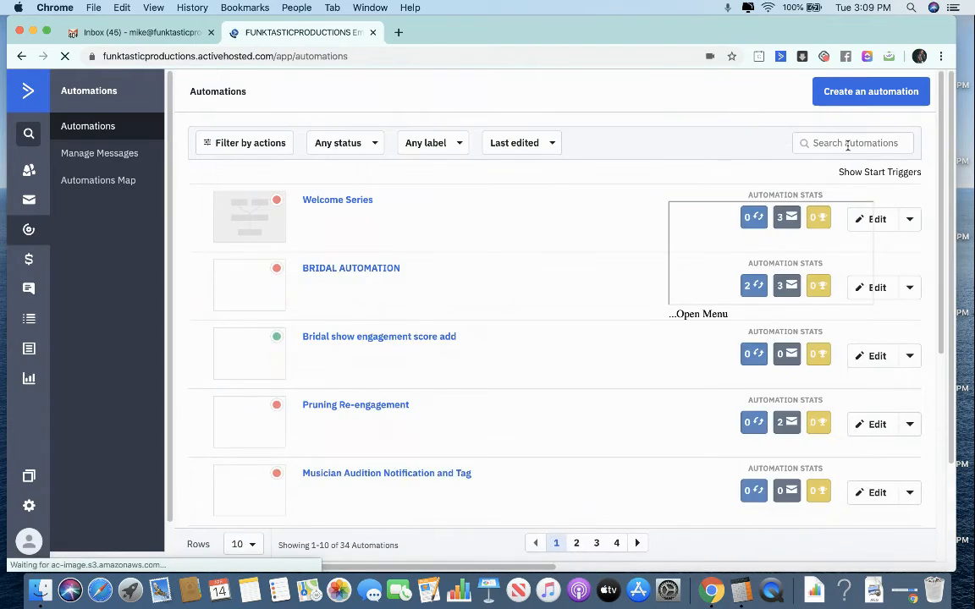
click(848, 144)
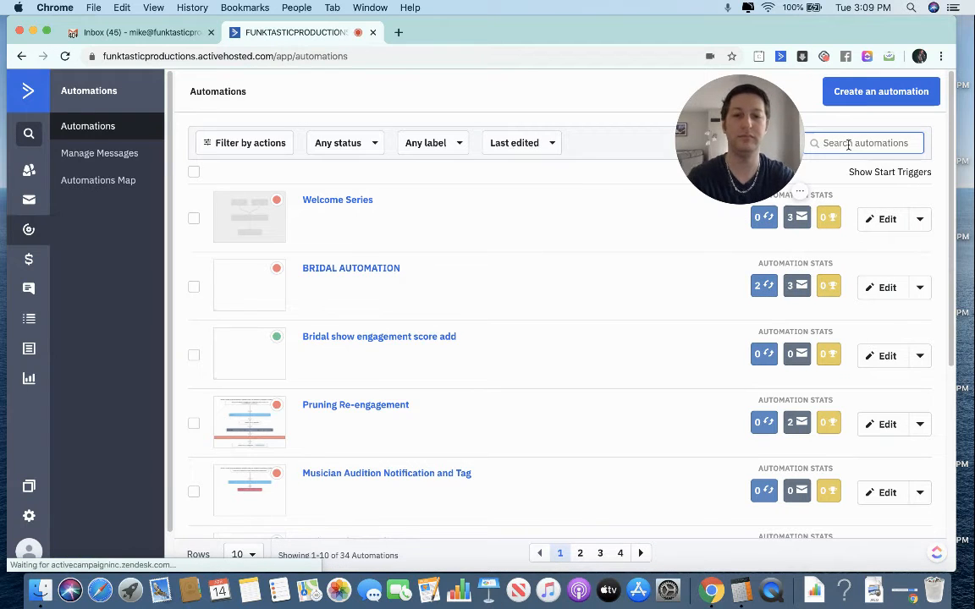
text(w)
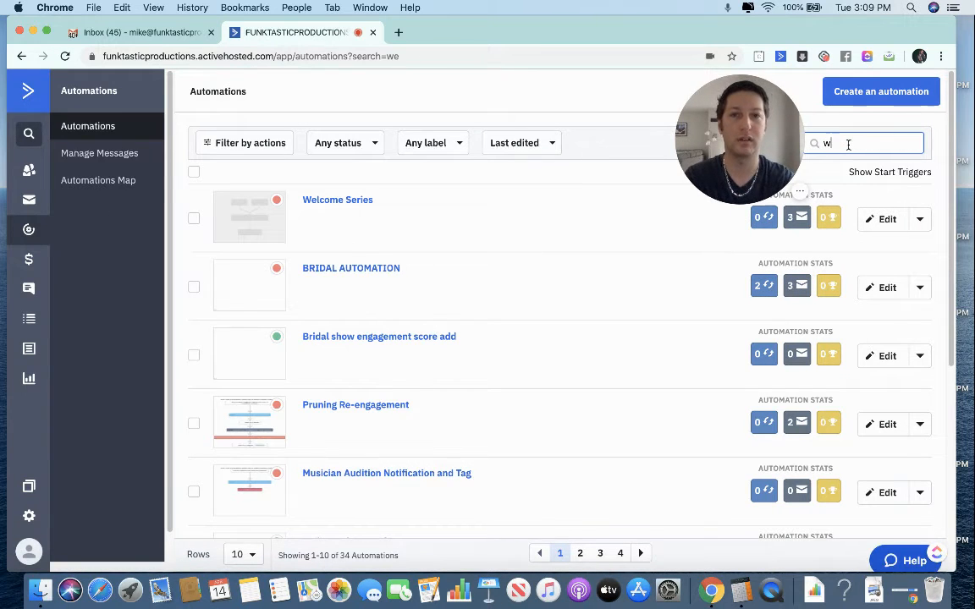
text(elcome)
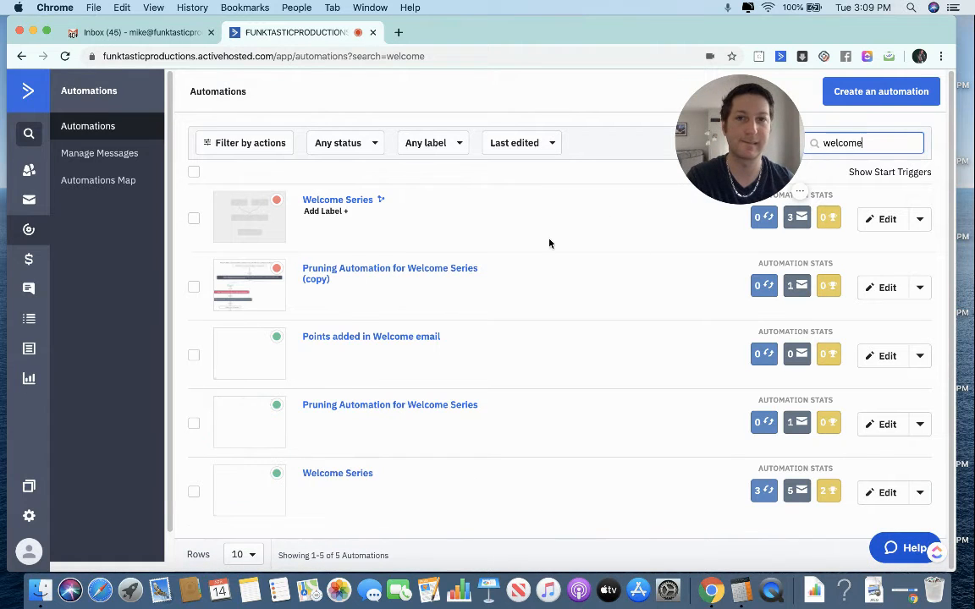
click(332, 476)
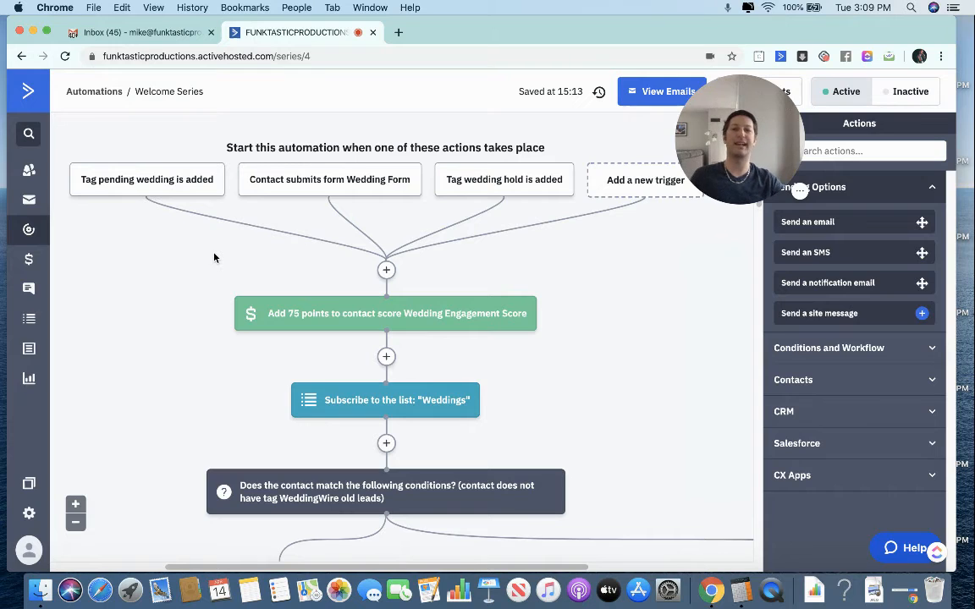
Step: Review the contact actions that can be added below the triggers without adding one, and check the Wedding Engagement Score block's settings without saving
click(386, 271)
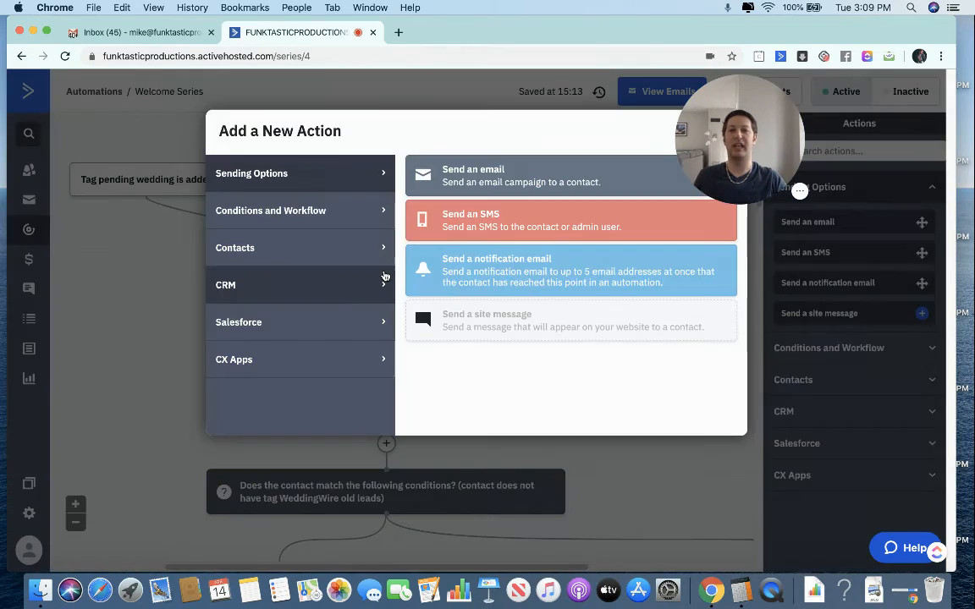
click(307, 244)
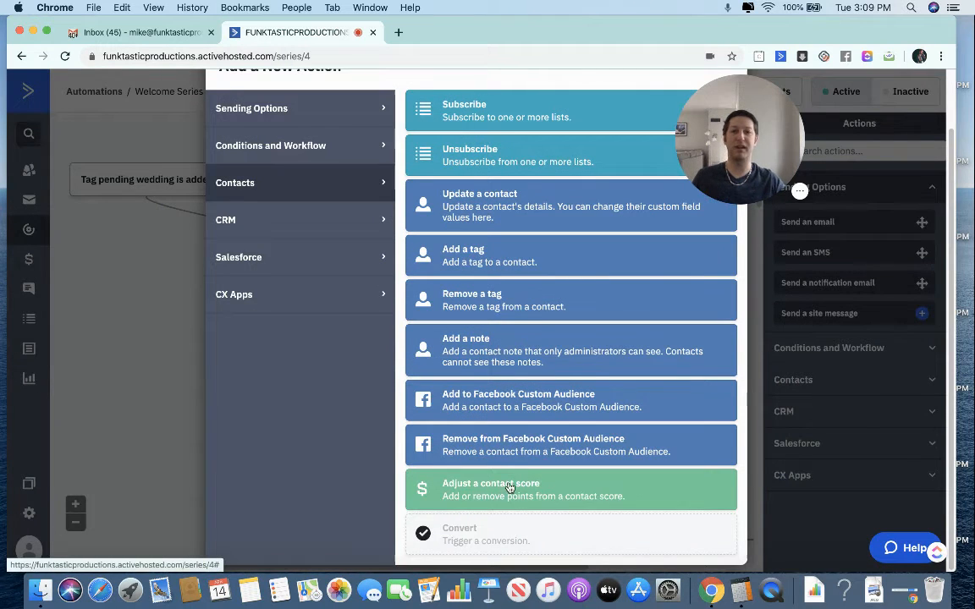
scroll(507, 462, up, 2)
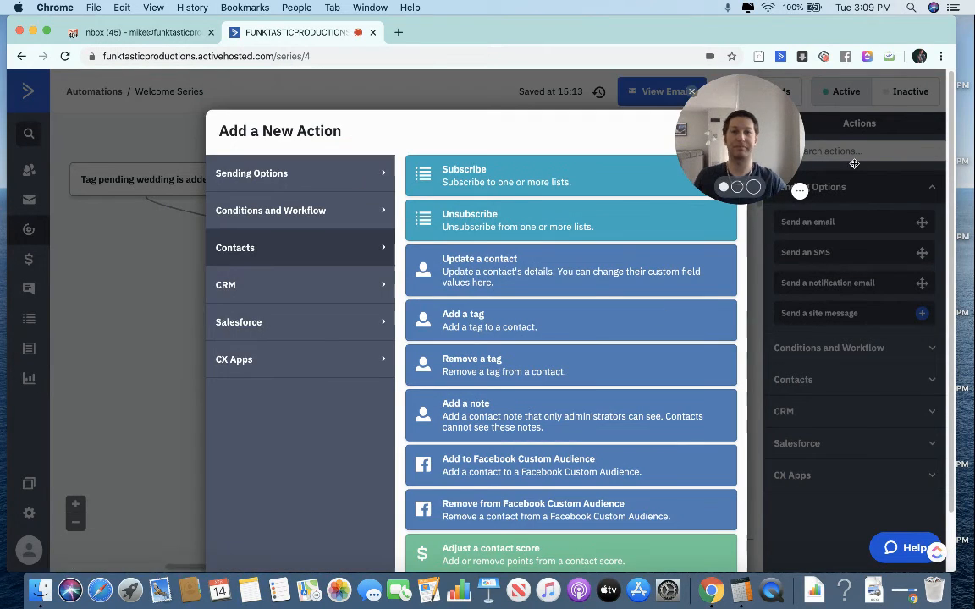
drag(742, 136, 854, 160)
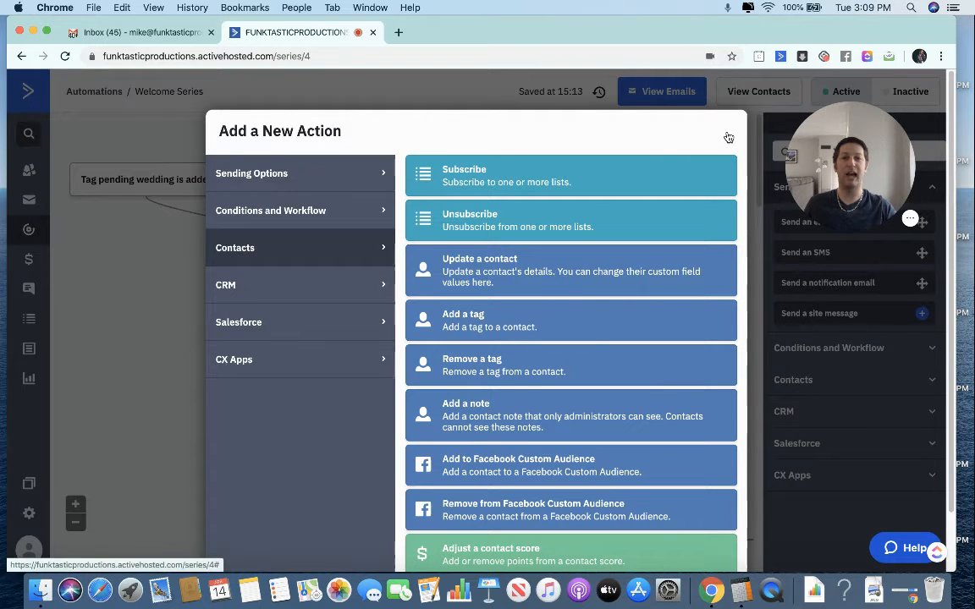
click(726, 133)
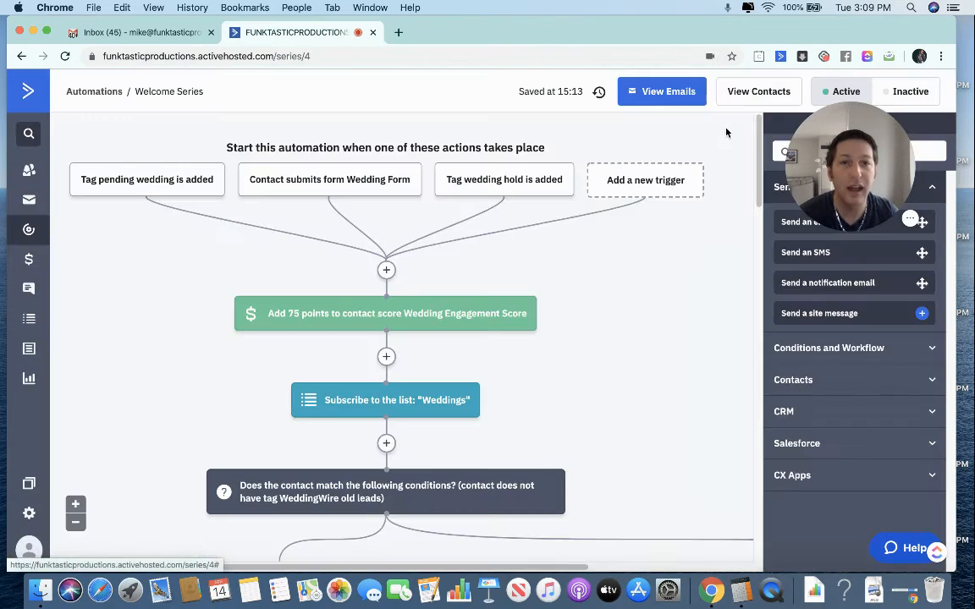
click(424, 325)
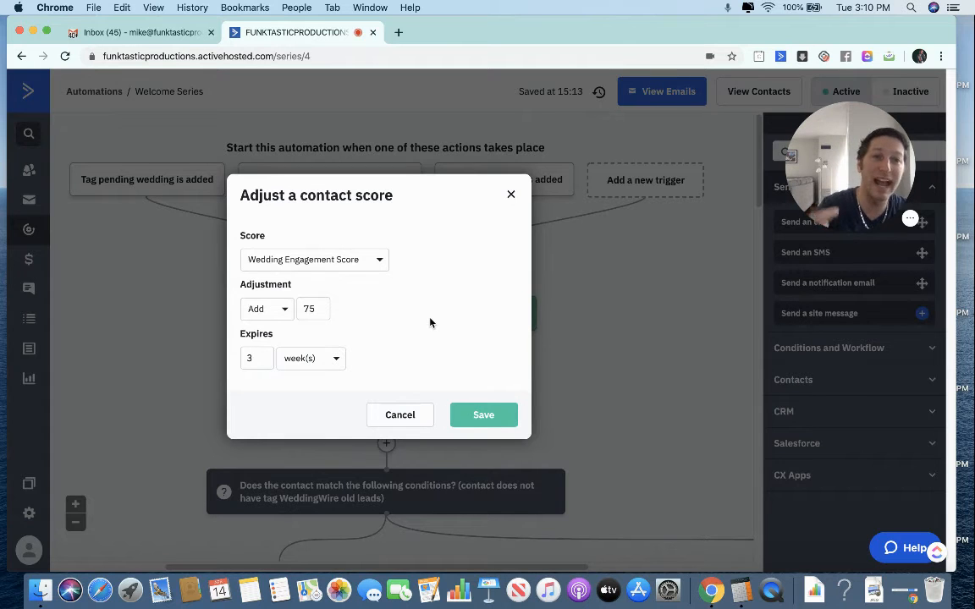
click(515, 201)
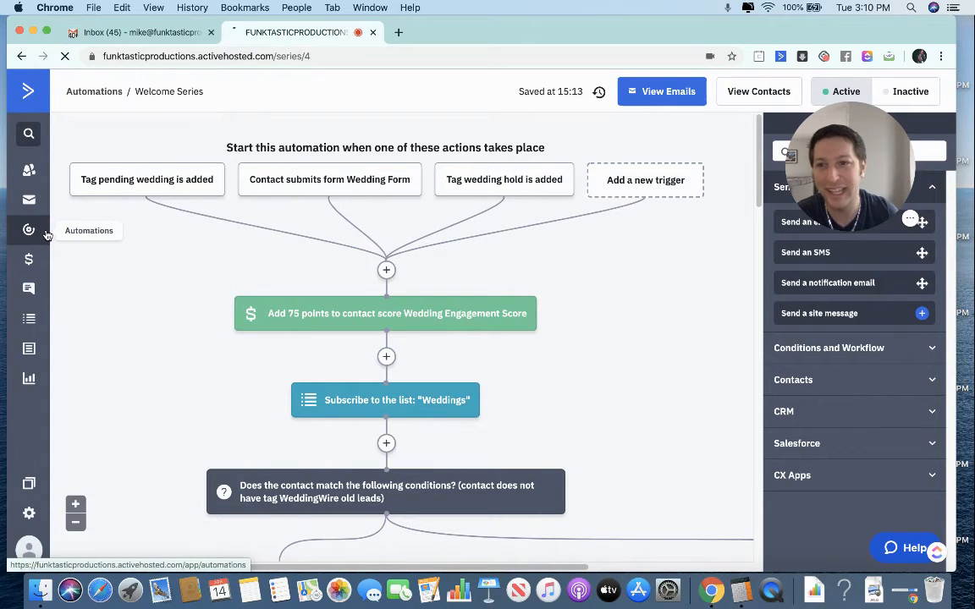
Step: Search the automations for "points" and open the "Points added in Welcome email" automation
click(47, 234)
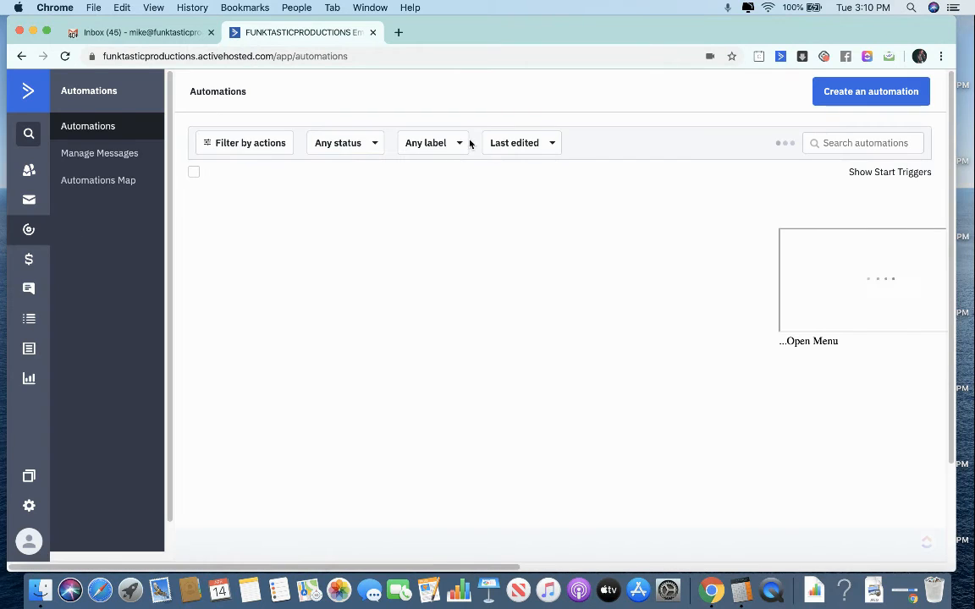
click(841, 143)
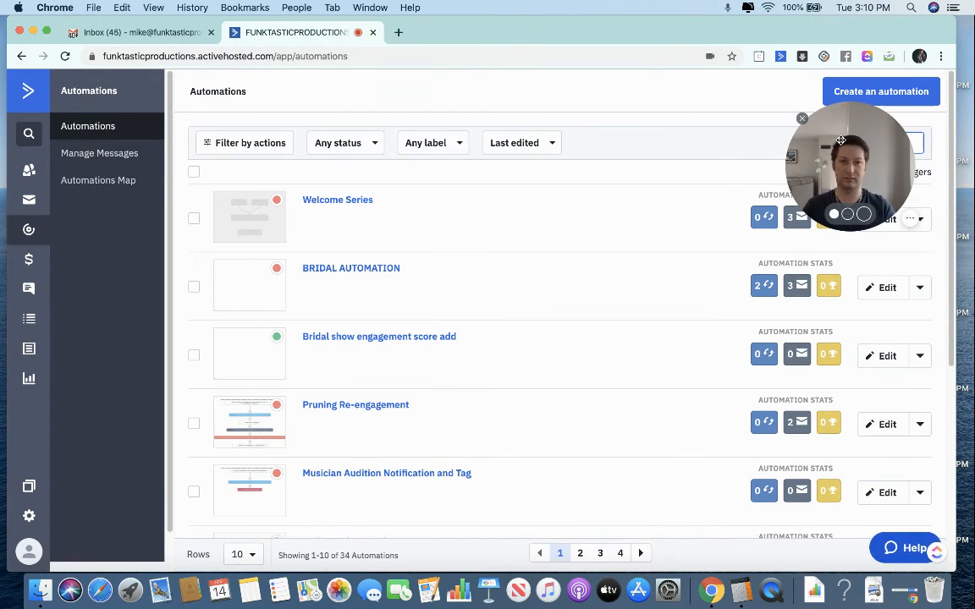
drag(840, 140, 826, 238)
click(870, 144)
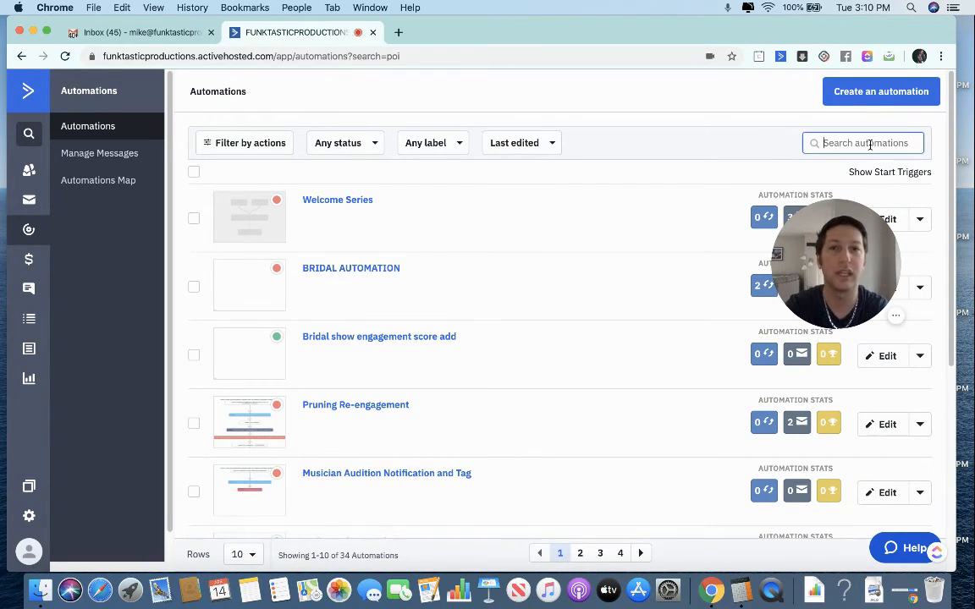
text(points)
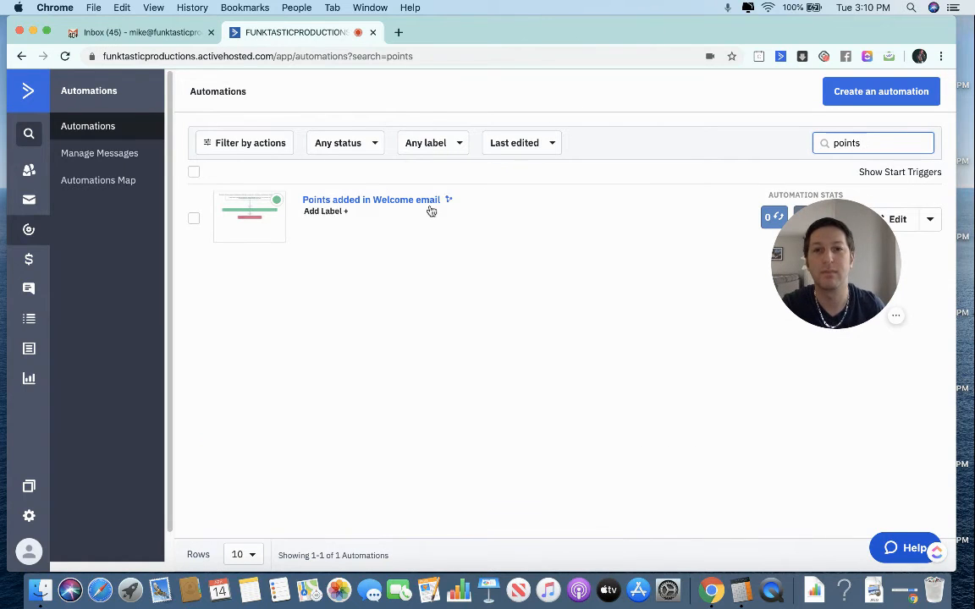
click(429, 209)
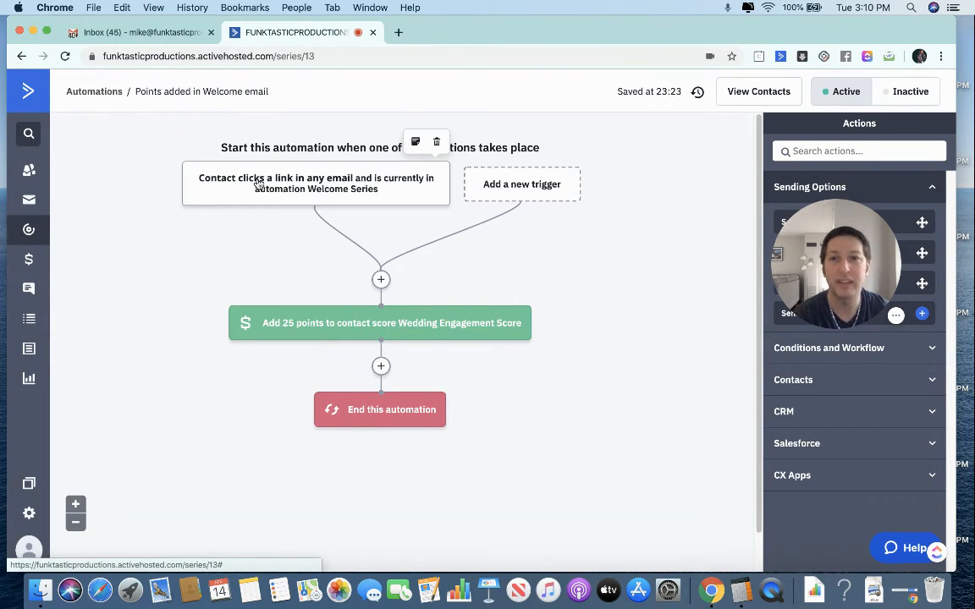
Step: Check the settings of the email link trigger and the Wedding Engagement Score adjustment, closing both without saving
click(257, 182)
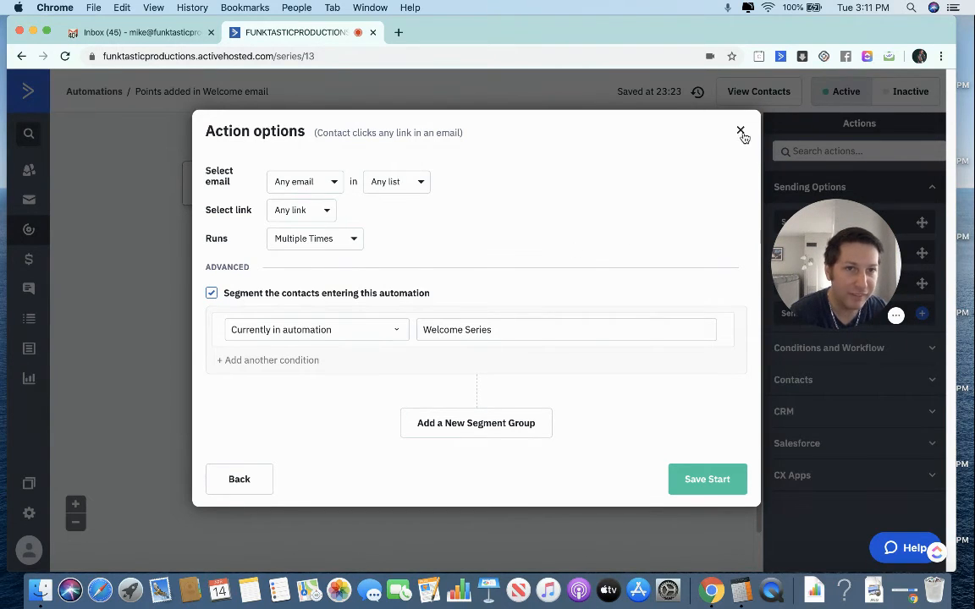
click(740, 132)
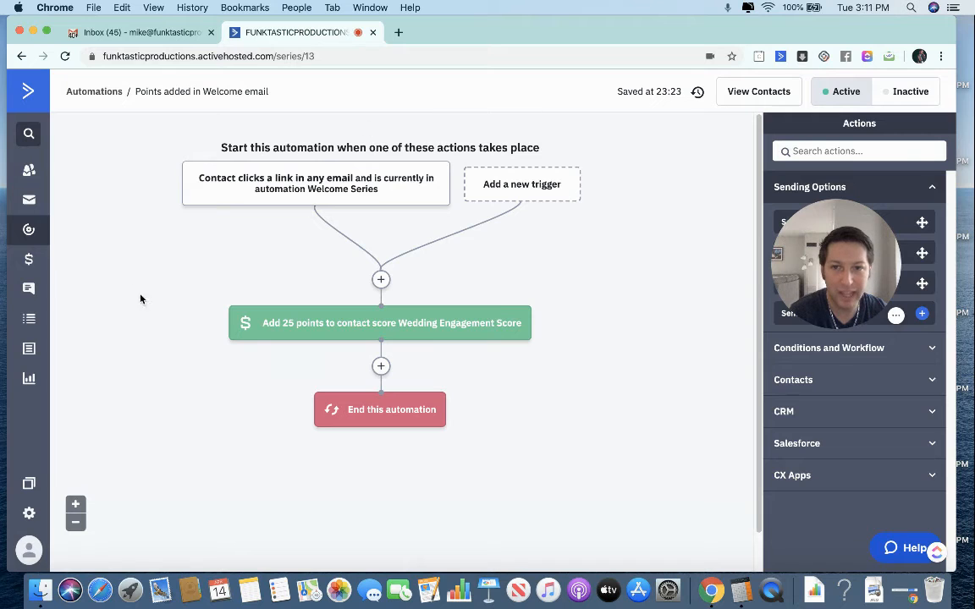
click(321, 326)
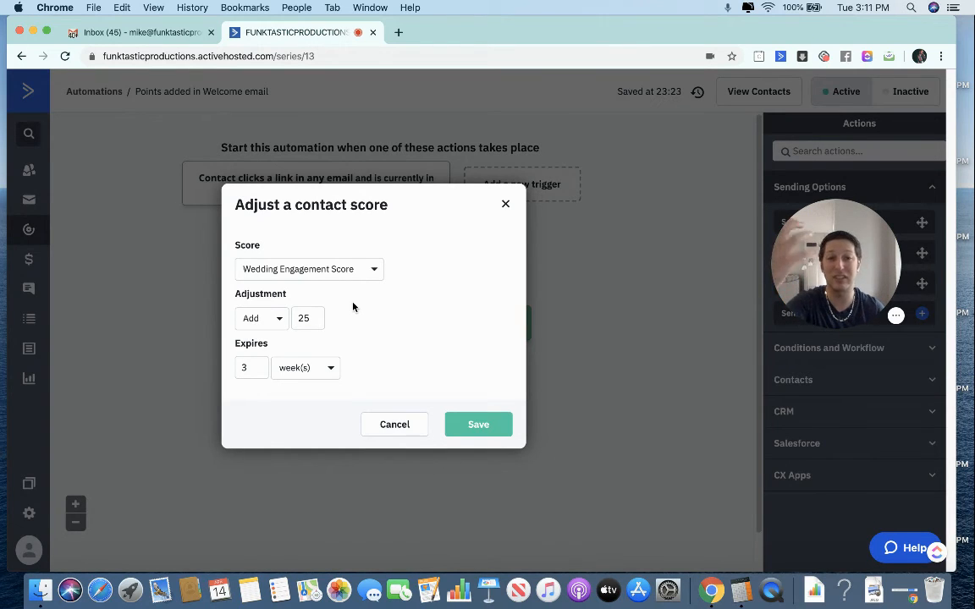
click(510, 208)
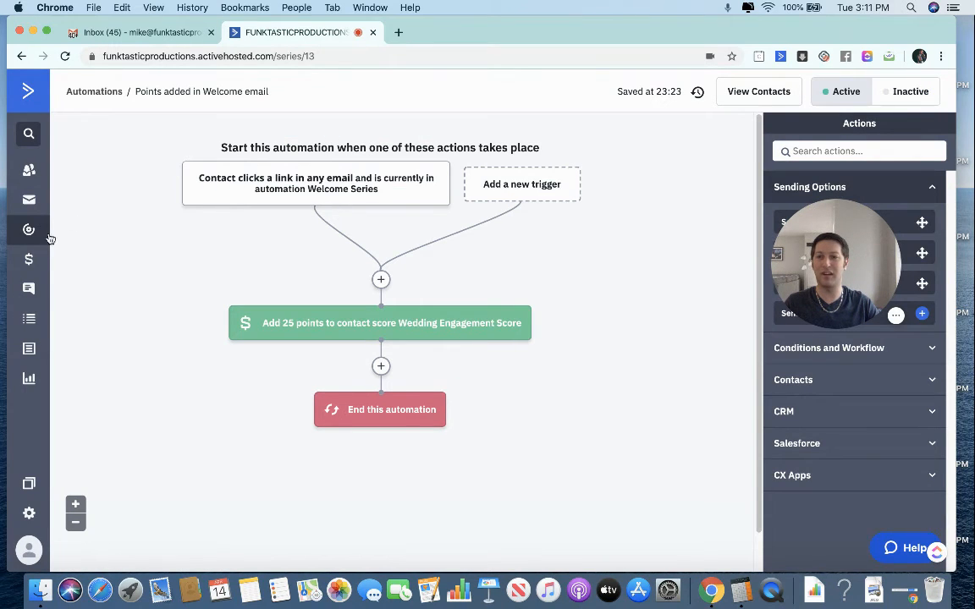
Step: Search the automations for "pru" and open the active "Pruning Automation for Welcome Series"
click(15, 242)
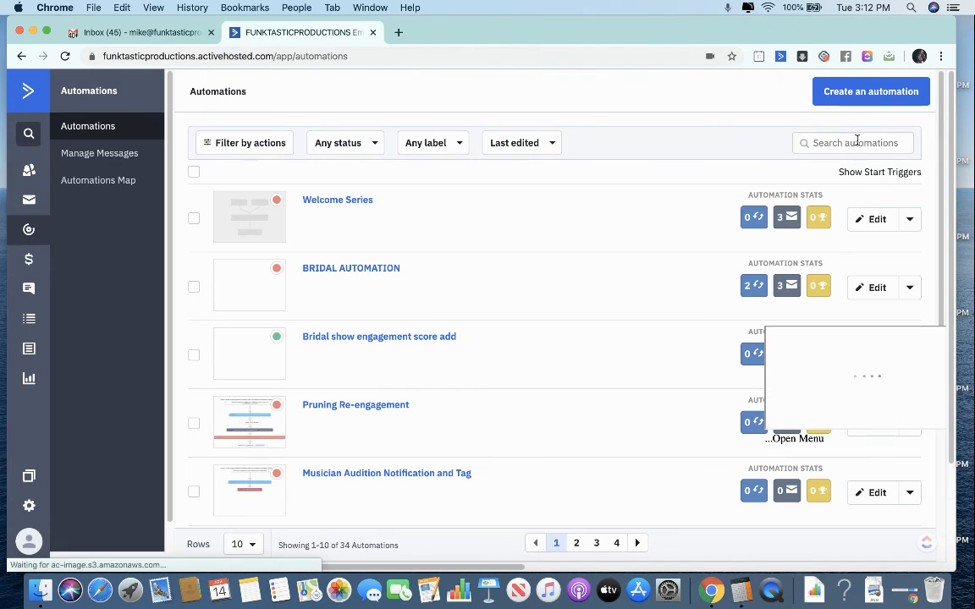
click(853, 142)
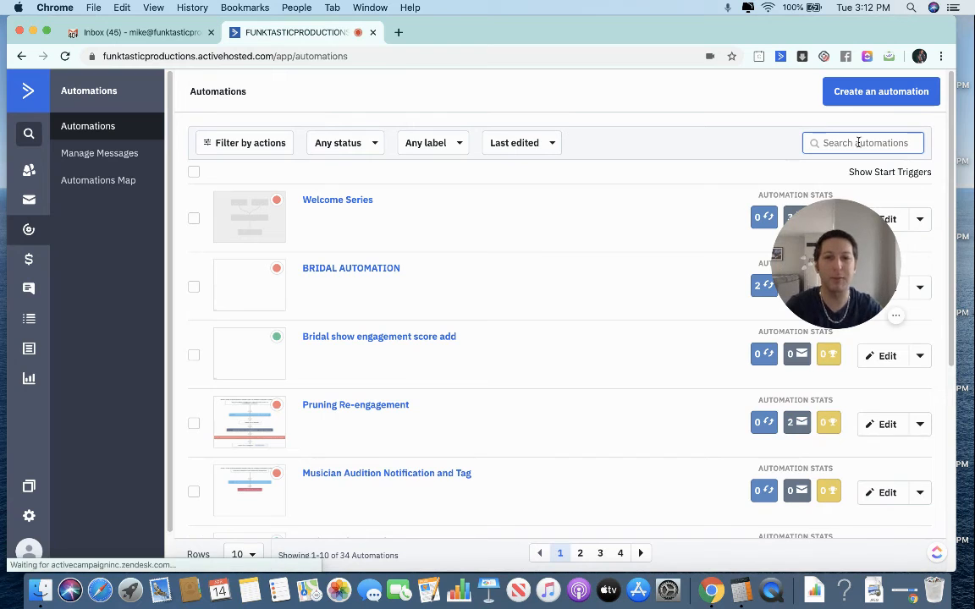
text(pru)
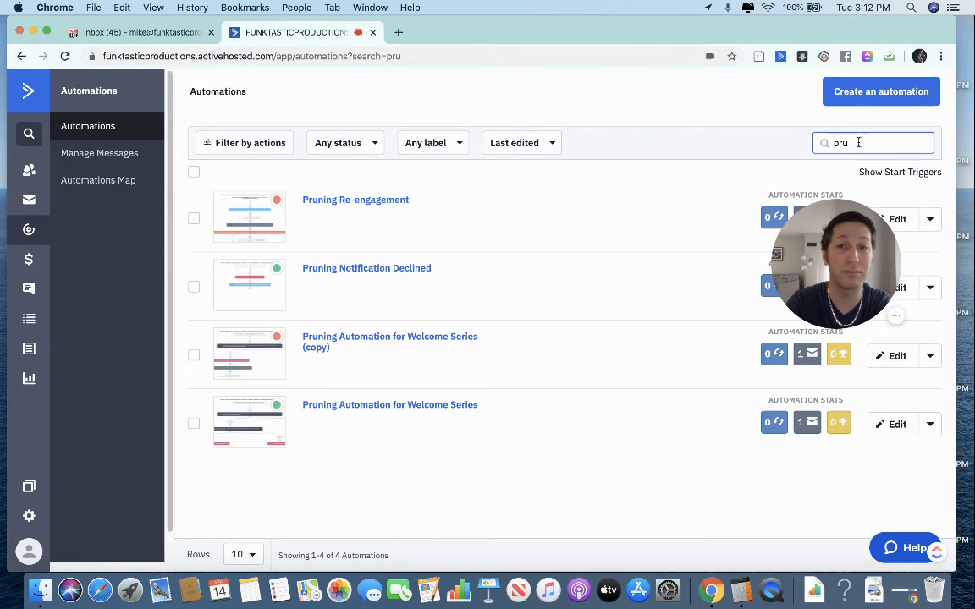
click(437, 411)
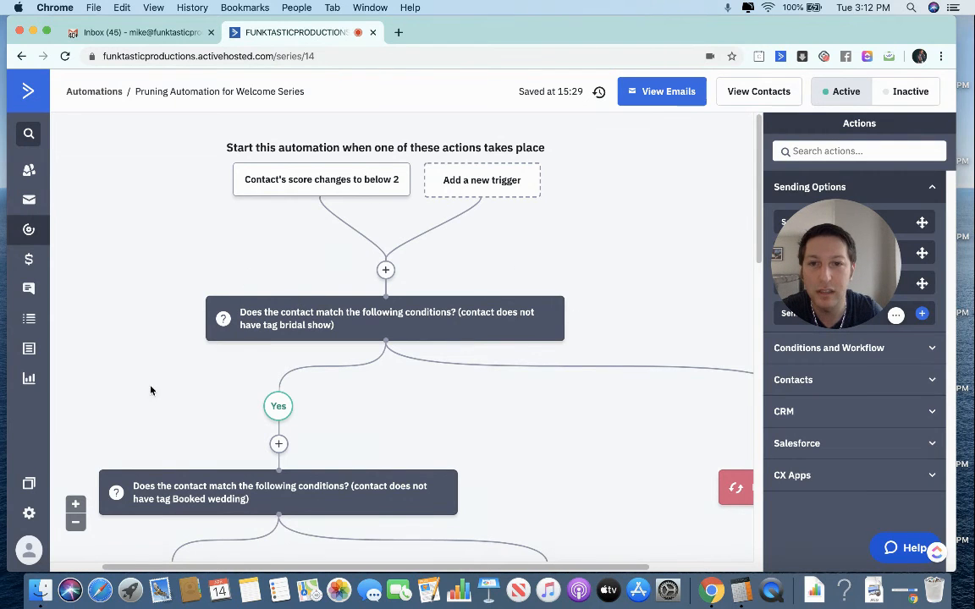
Step: Examine the pruning automation's tag conditions, Welcome Series exit, "Interested?" emails and wait across its Yes and No branches
scroll(151, 390, down, 5)
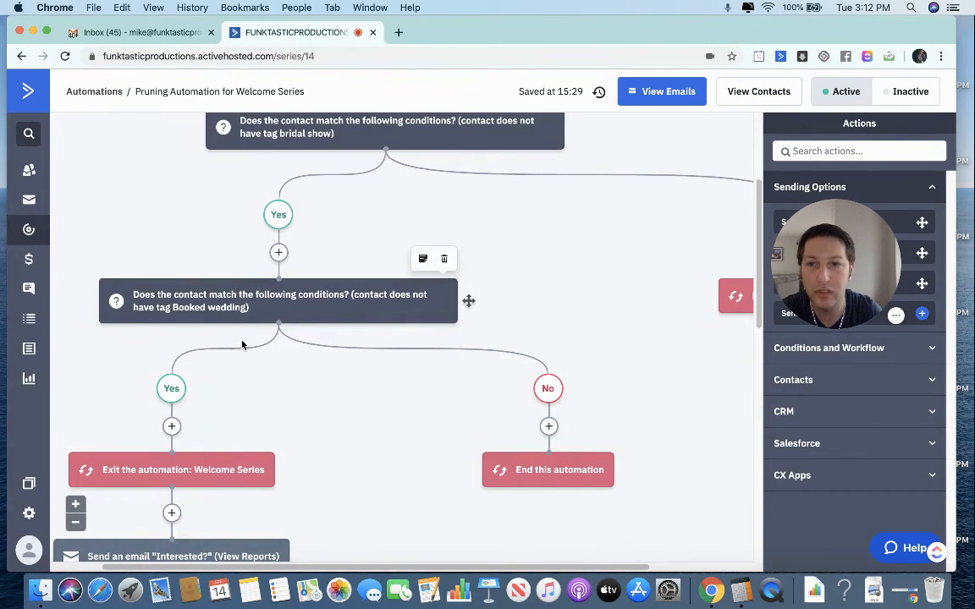
scroll(296, 435, down, 8)
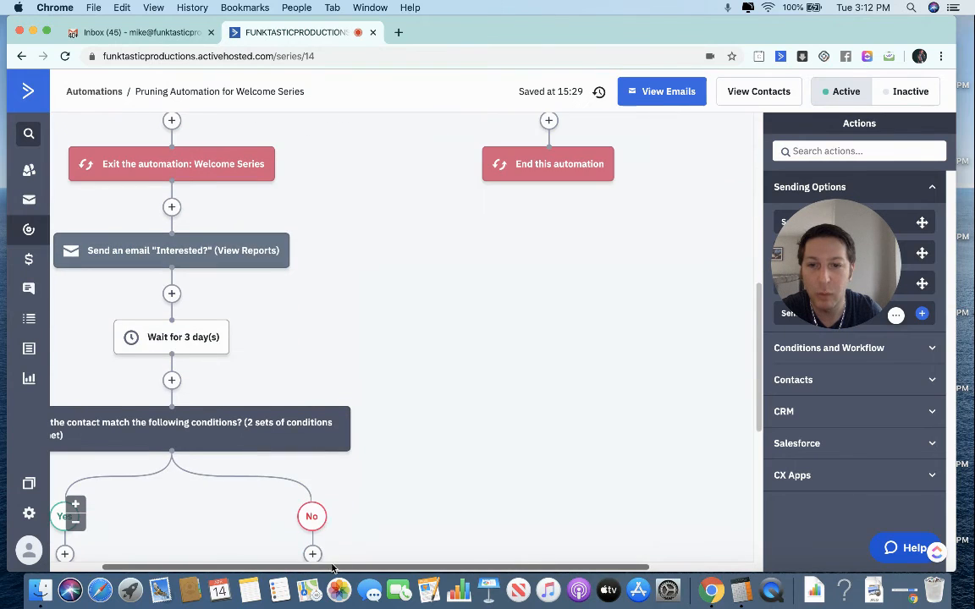
scroll(332, 559, left, 3)
scroll(233, 472, down, 5)
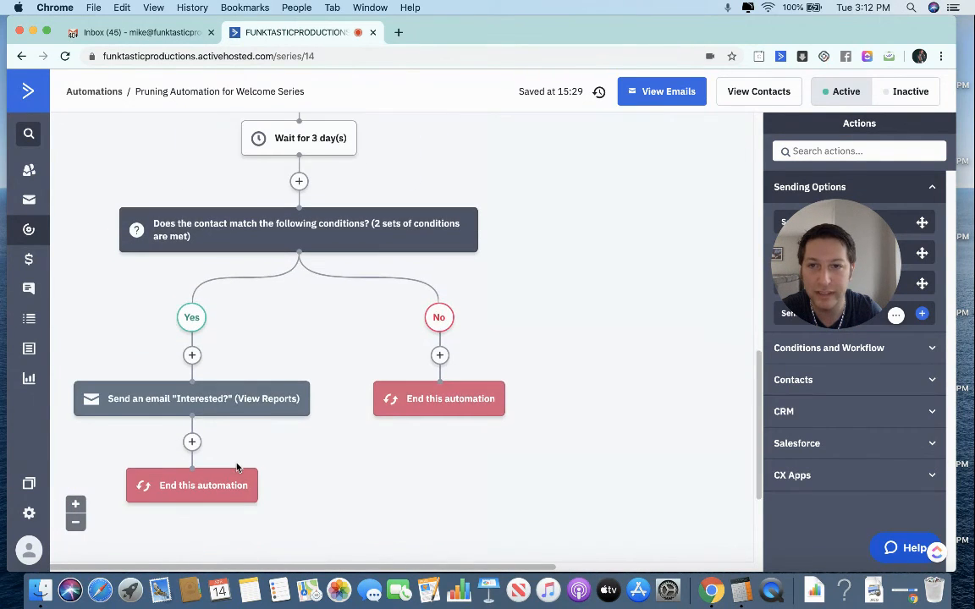
scroll(237, 466, up, 6)
scroll(238, 468, down, 5)
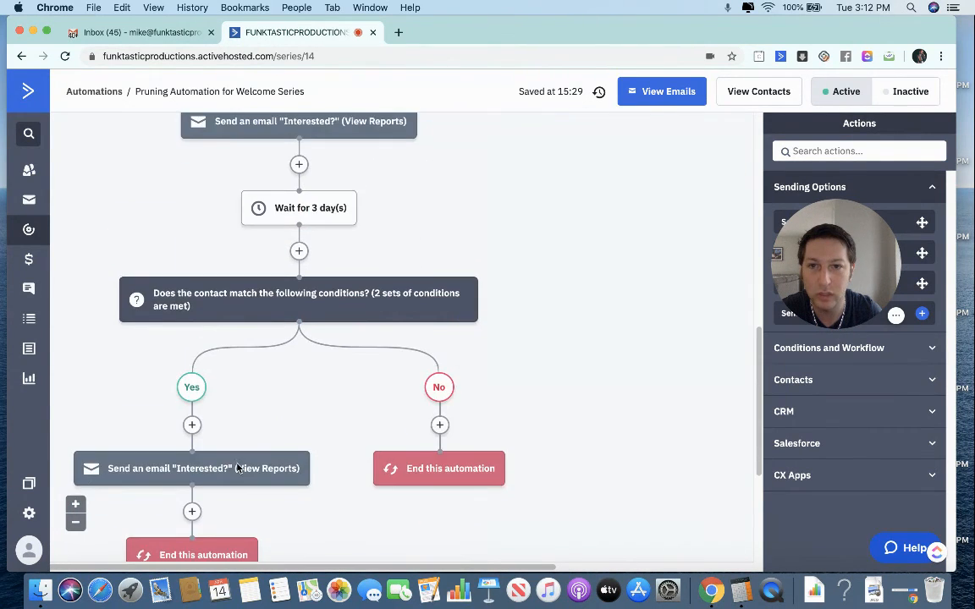
scroll(238, 468, up, 8)
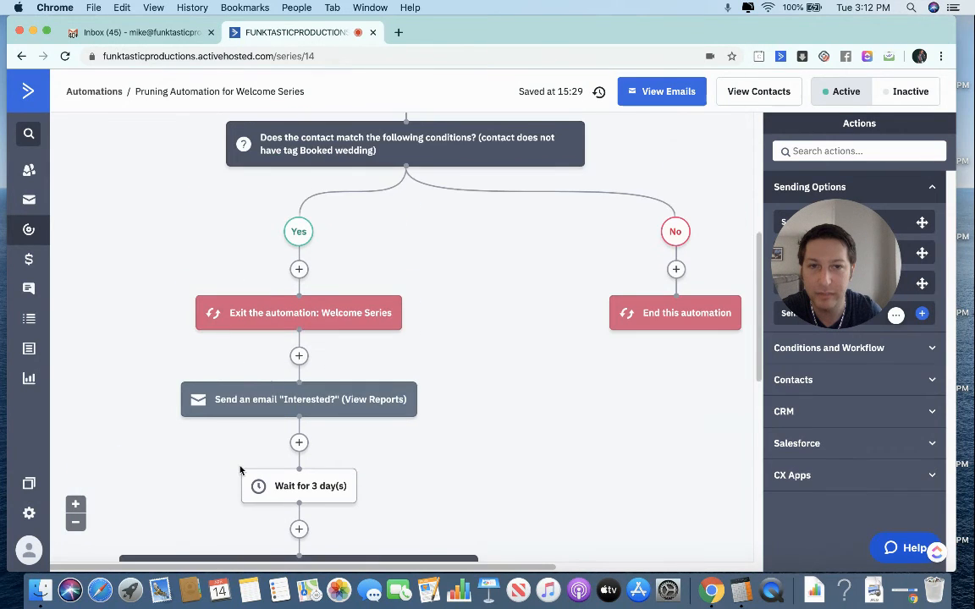
Step: Check the settings of the pruning automation's contact score trigger and close them without saving
scroll(241, 468, down, 4)
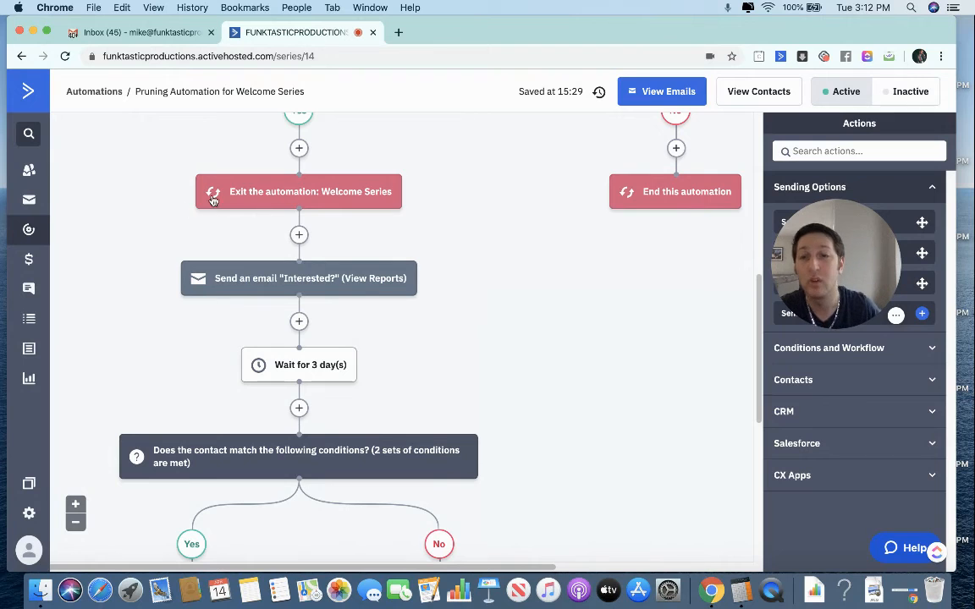
scroll(370, 199, up, 3)
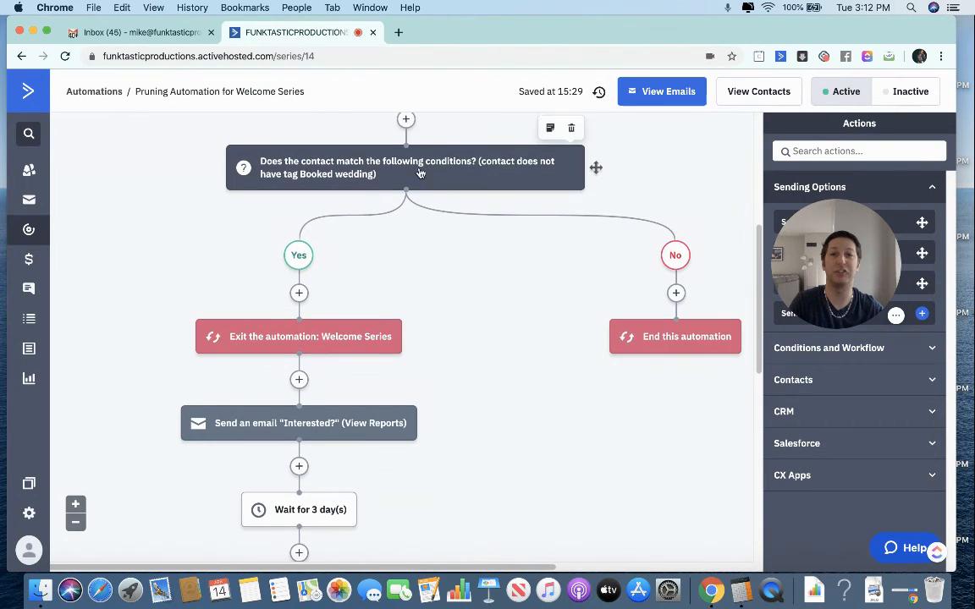
scroll(430, 260, down, 5)
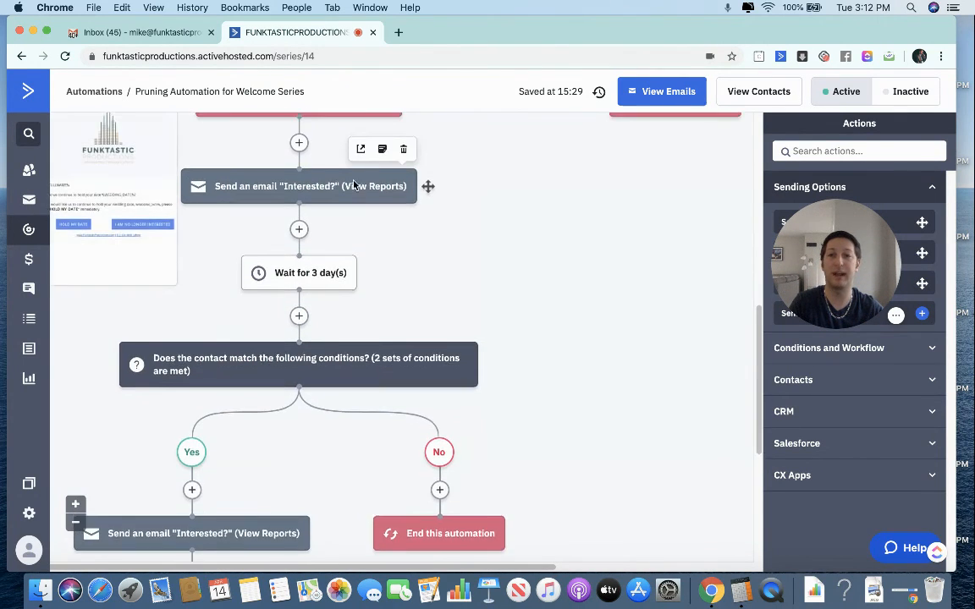
scroll(465, 259, up, 1)
scroll(474, 317, up, 10)
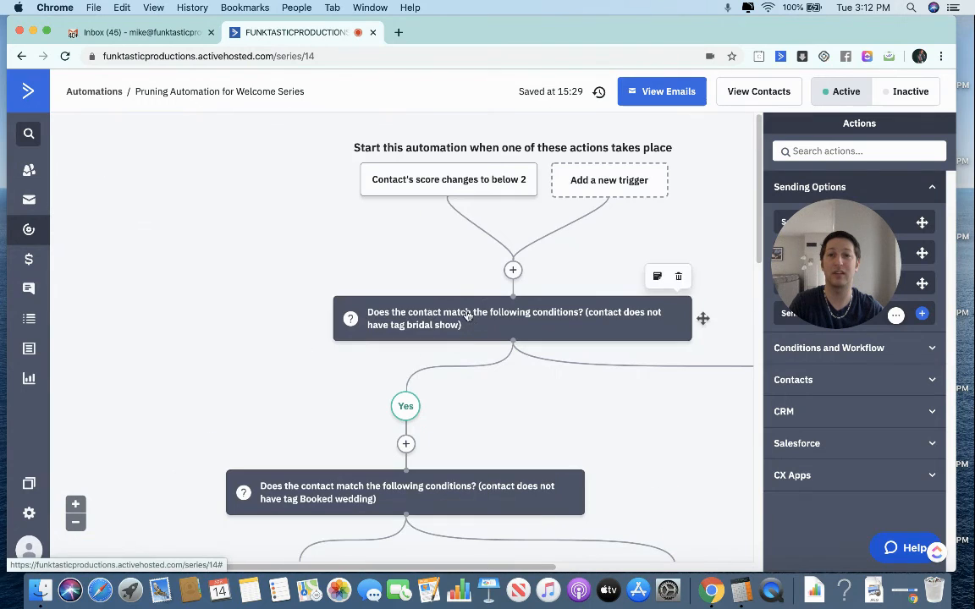
click(433, 194)
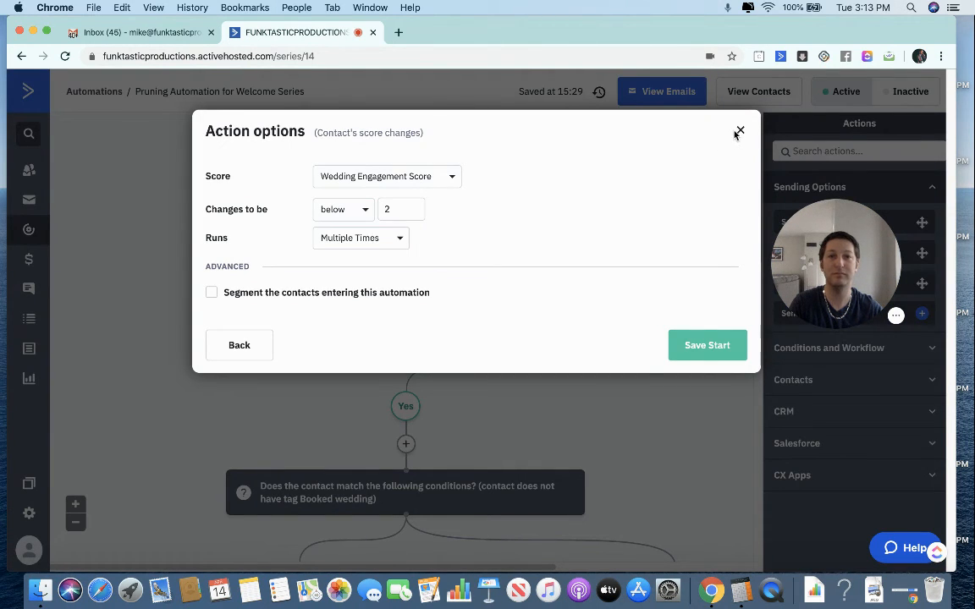
click(739, 131)
Step: Review the path from the Booked wedding condition through the Welcome Series exit, "Interested?" emails and wait to the automation's end actions
scroll(164, 355, down, 5)
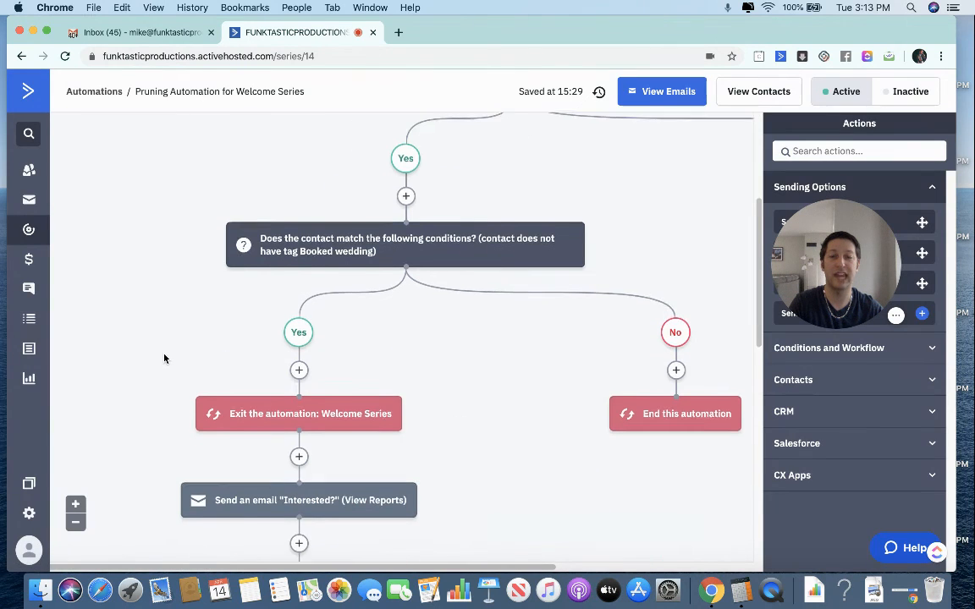
scroll(165, 358, down, 3)
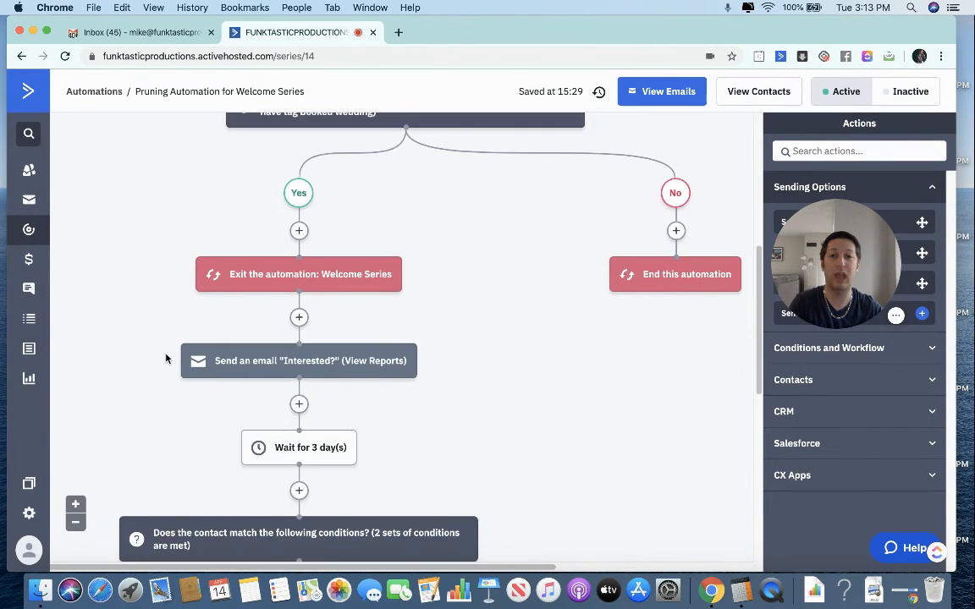
scroll(166, 358, down, 1)
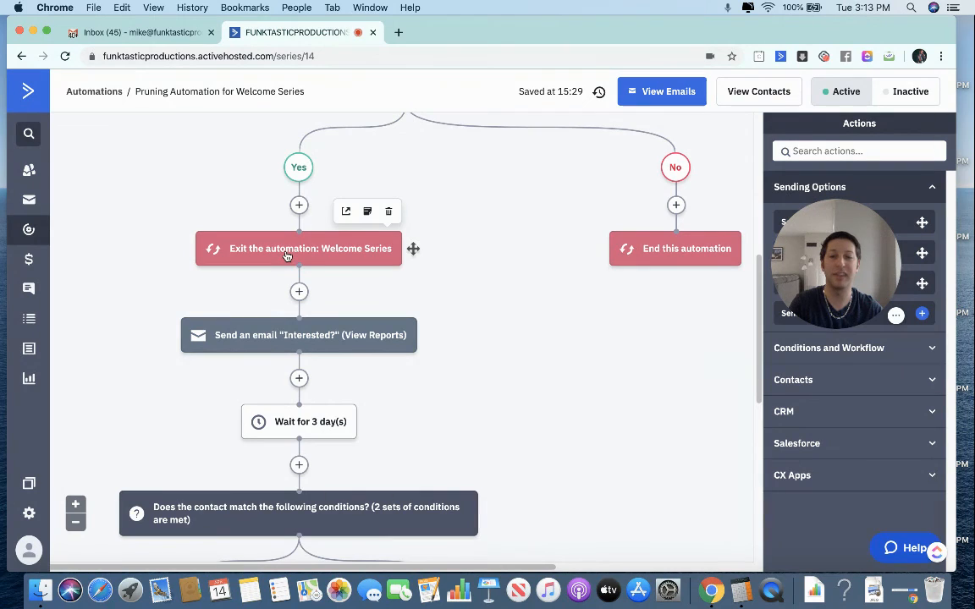
mouse_move(283, 349)
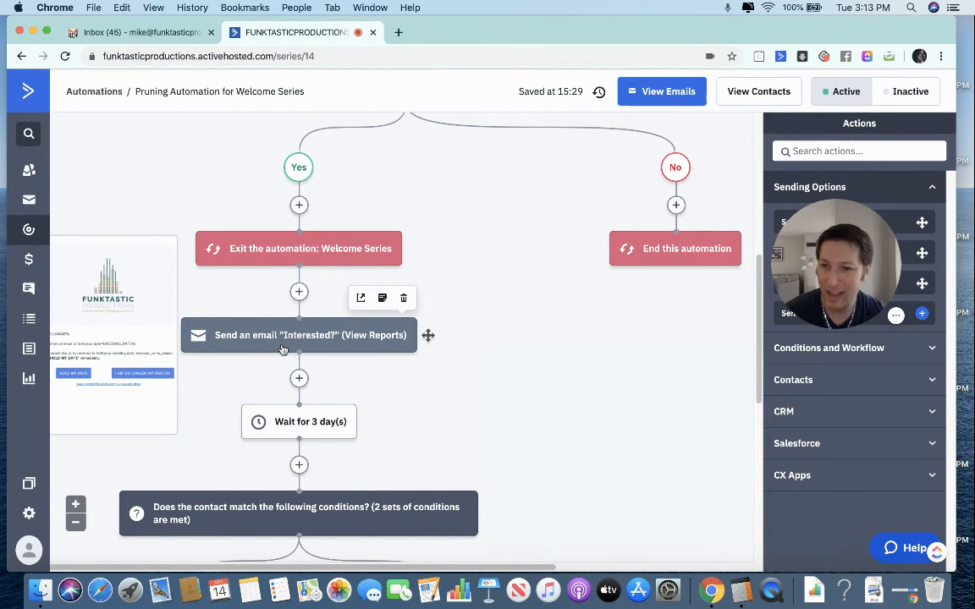
scroll(191, 431, down, 4)
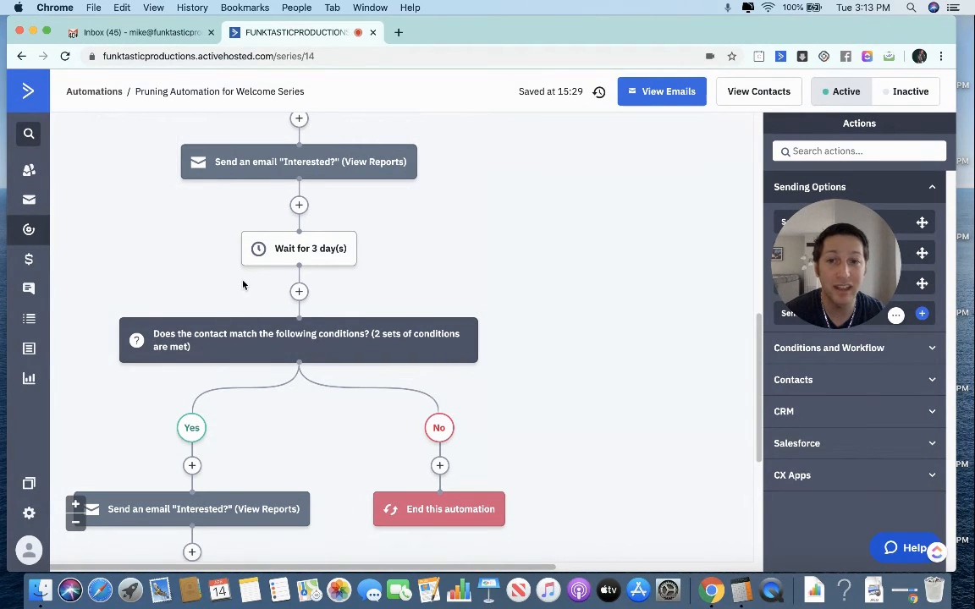
mouse_move(229, 511)
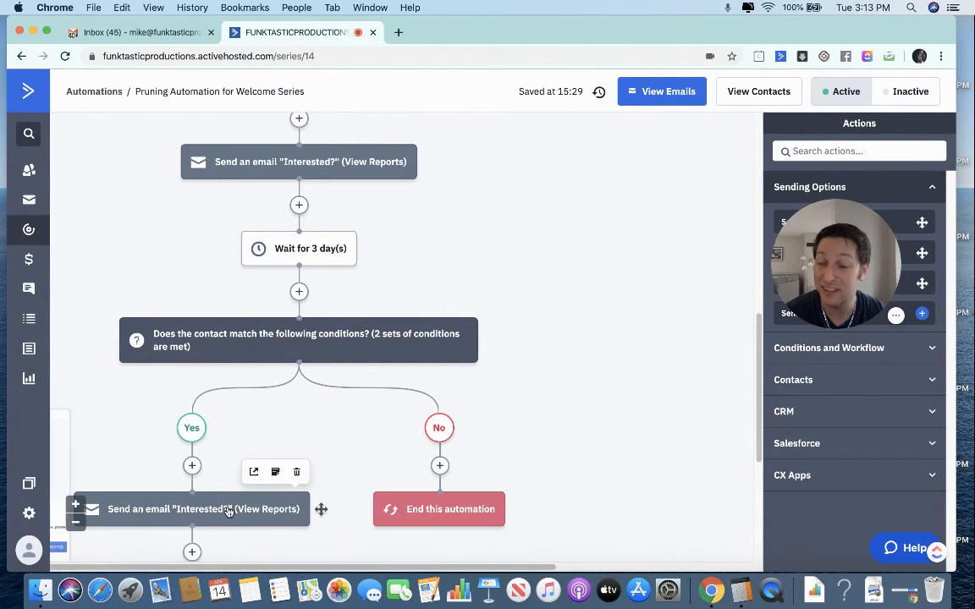
scroll(227, 499, down, 2)
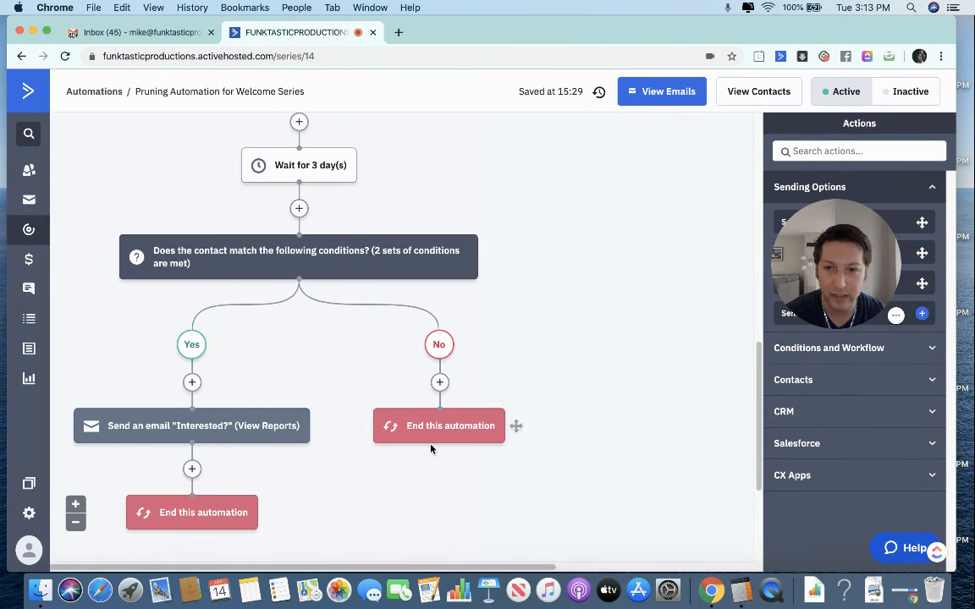
Step: Open the "Interested?" email that follows the Welcome Series exit in the email designer and view its message
scroll(430, 440, up, 8)
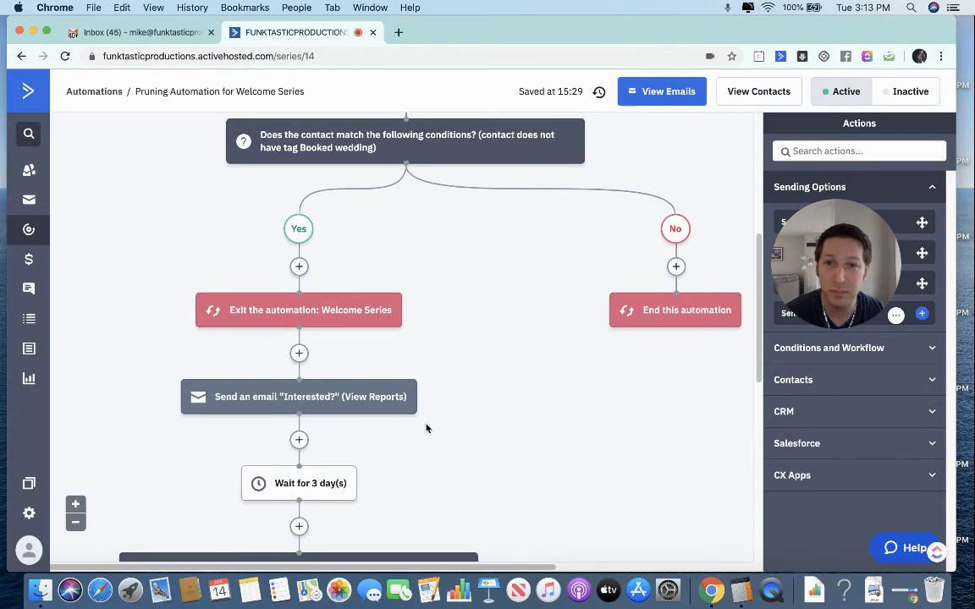
click(262, 402)
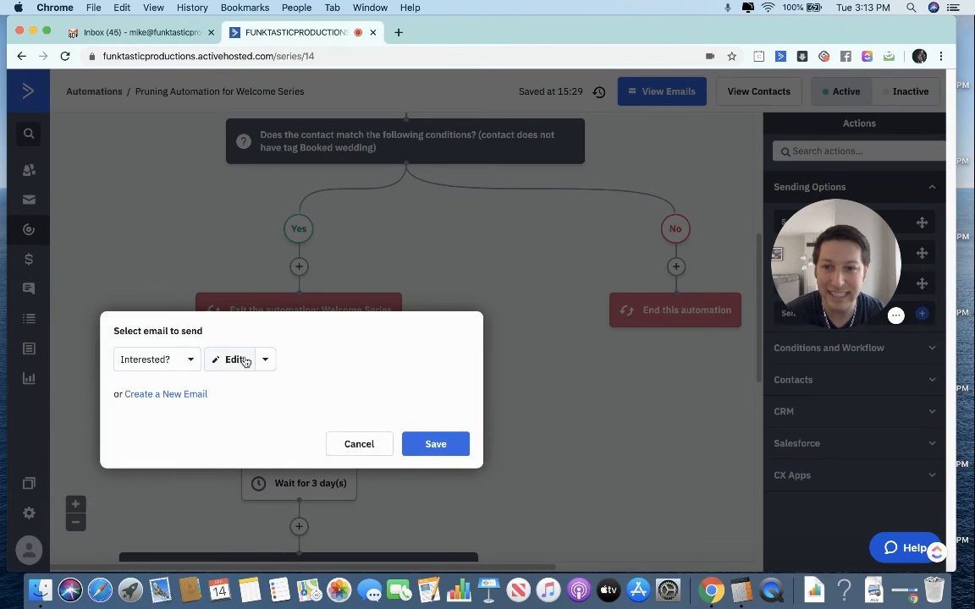
click(245, 361)
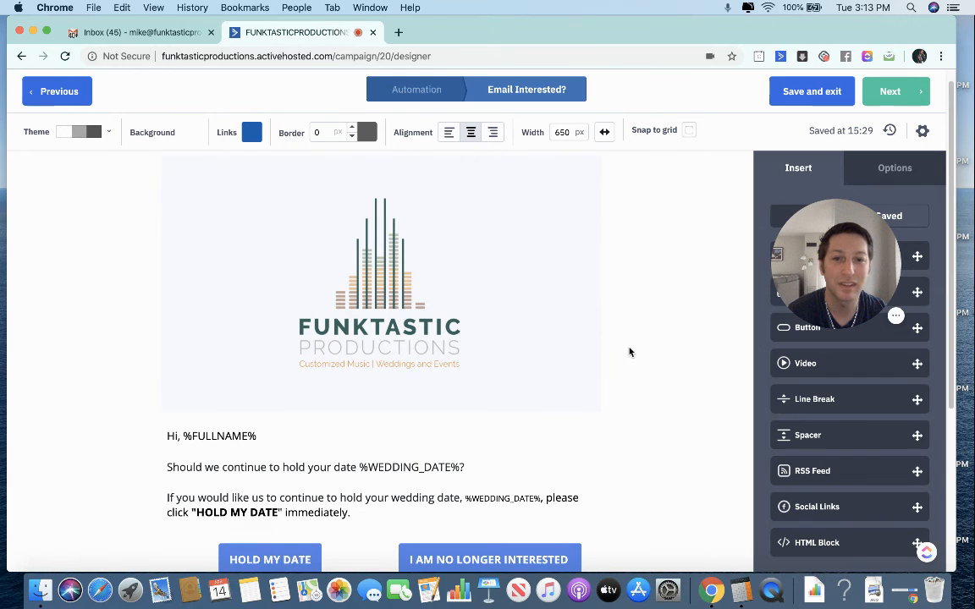
scroll(647, 348, down, 2)
drag(834, 271, 645, 260)
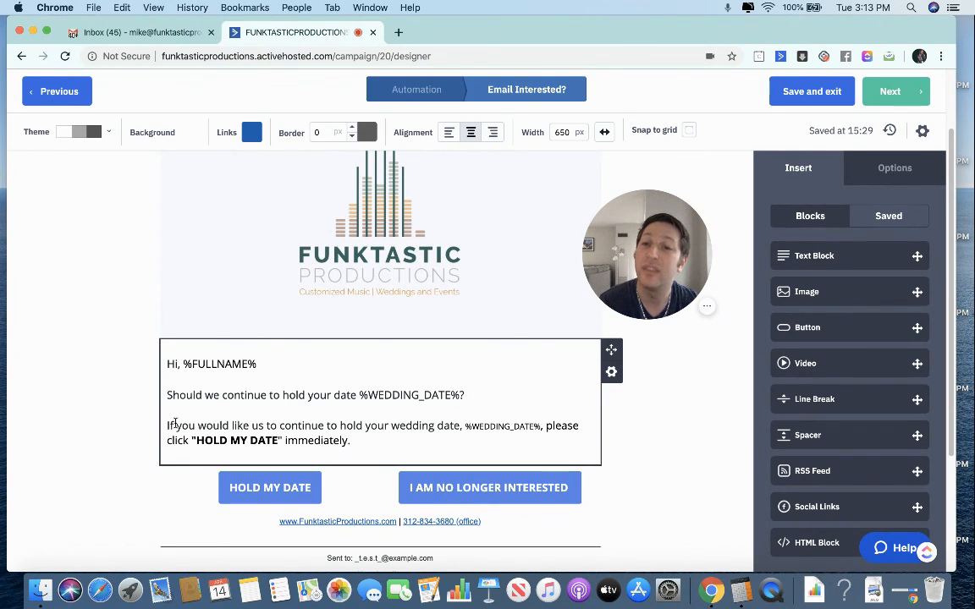
Step: Check the link URL and click actions of the "HOLD MY DATE" button, closing the link settings without changes
click(228, 495)
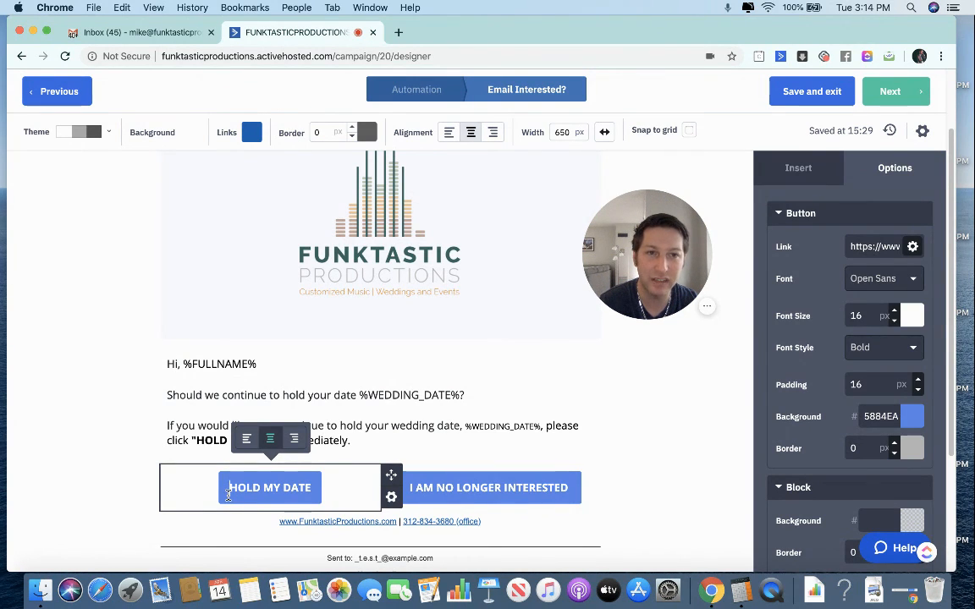
click(912, 247)
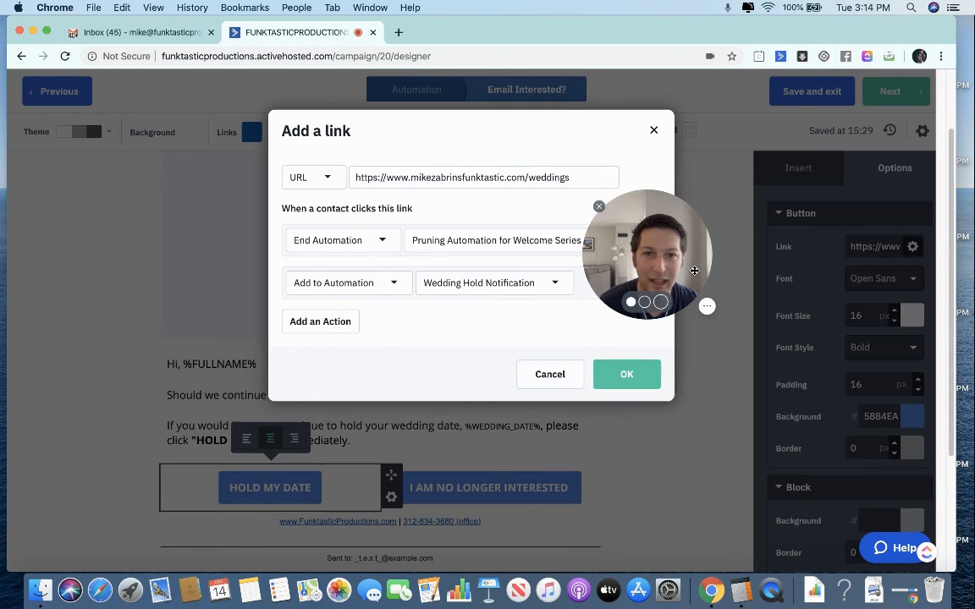
drag(694, 271, 774, 260)
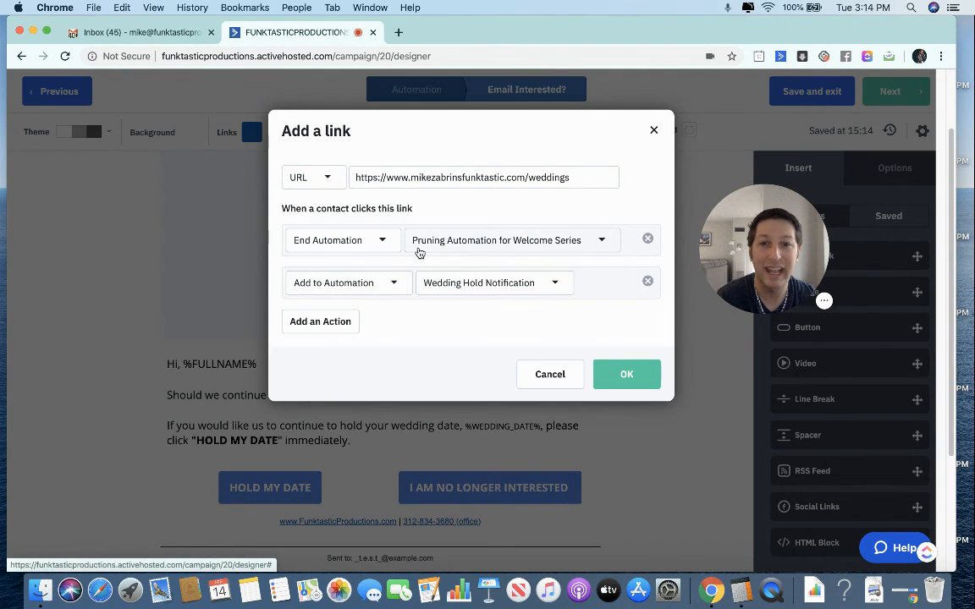
click(658, 132)
Step: Review the wedding date message and the "HOLD MY DATE" and "I AM NO LONGER INTERESTED" buttons in the email
scroll(593, 507, down, 2)
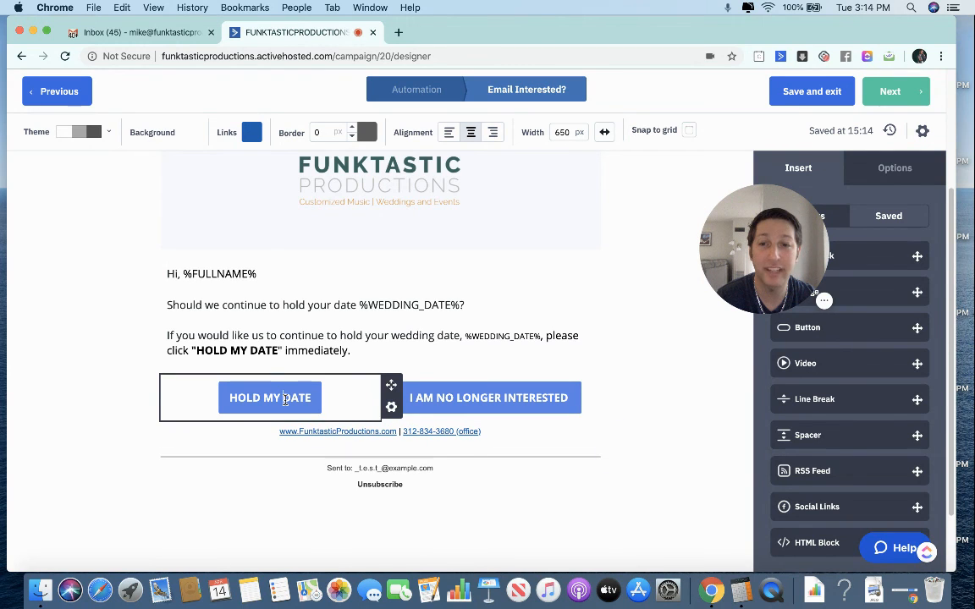
click(391, 407)
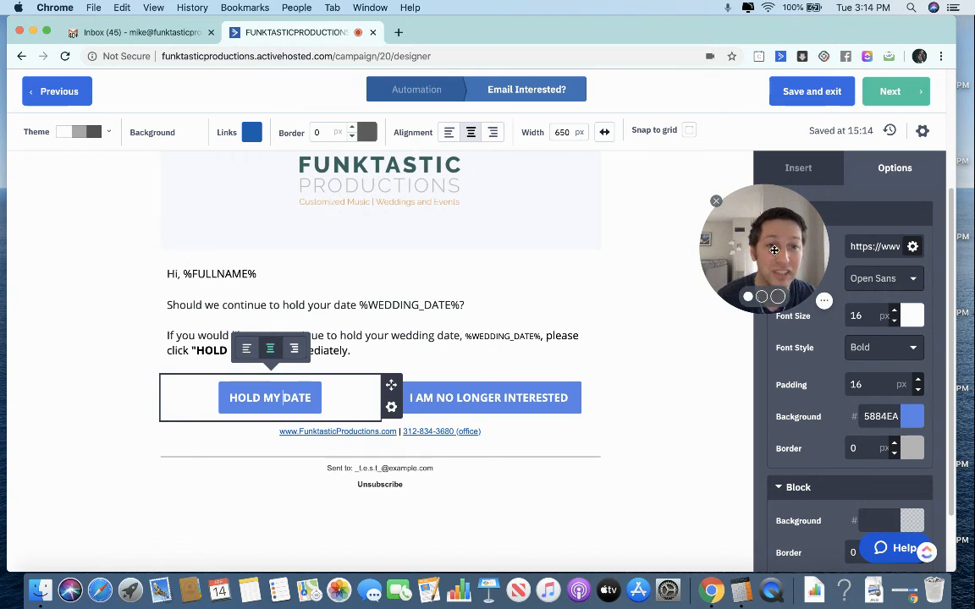
drag(767, 249, 704, 245)
click(684, 371)
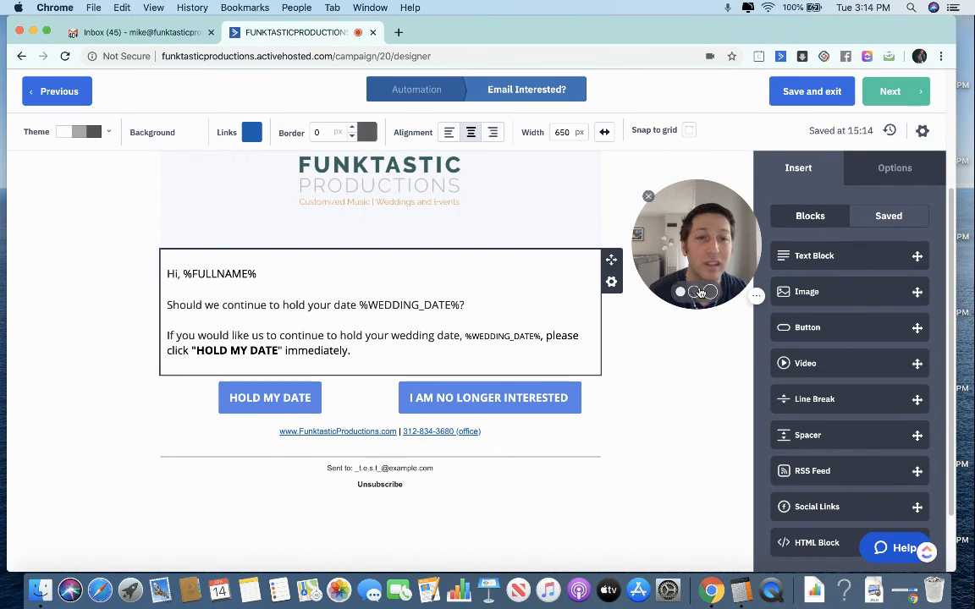
drag(710, 255, 695, 253)
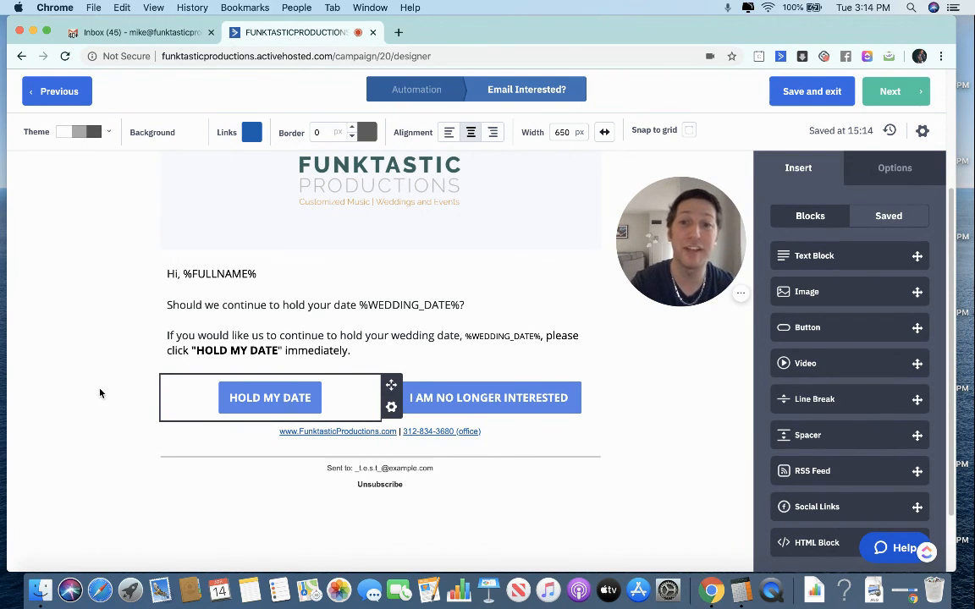
scroll(216, 398, up, 1)
scroll(72, 396, up, 3)
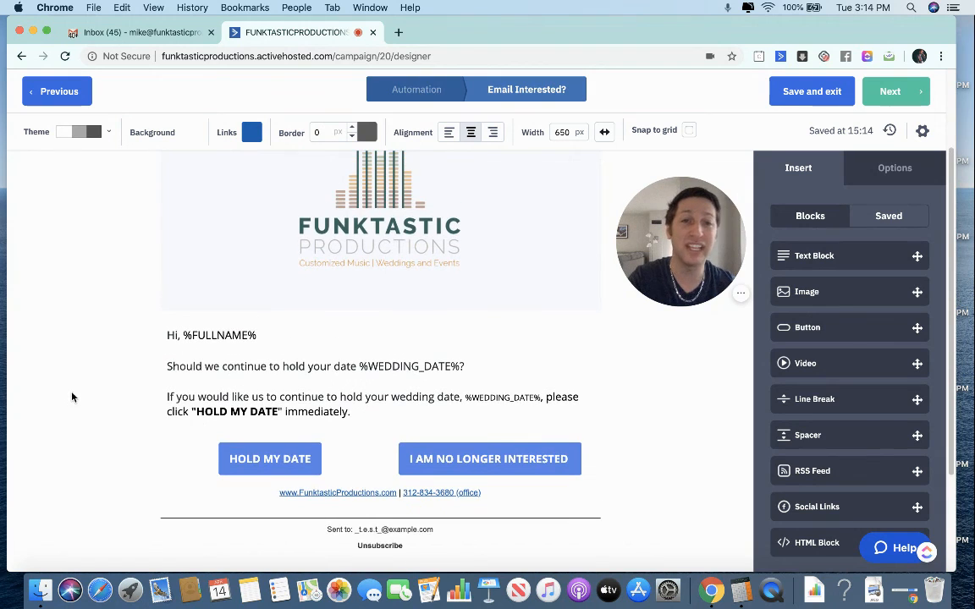
scroll(60, 403, down, 3)
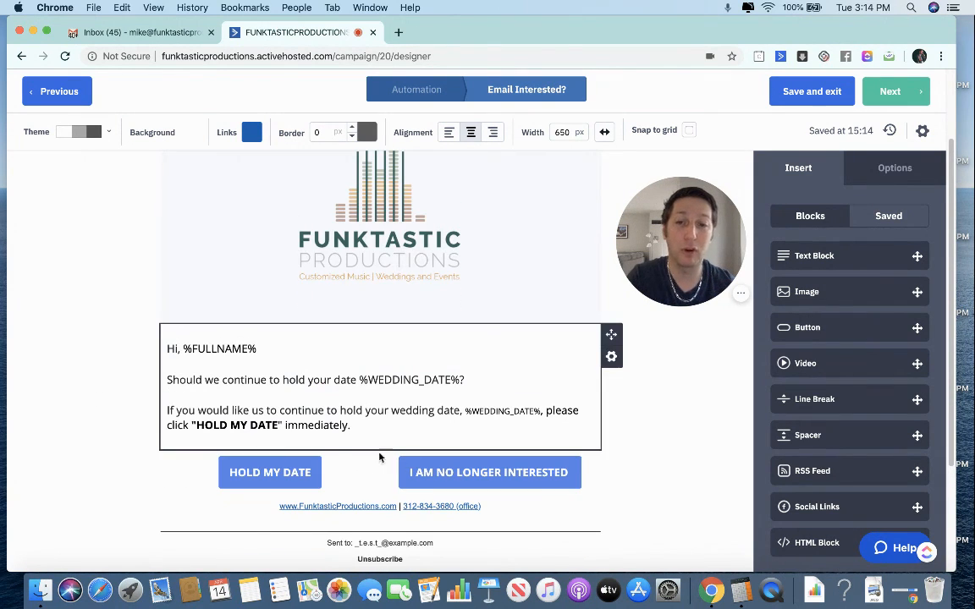